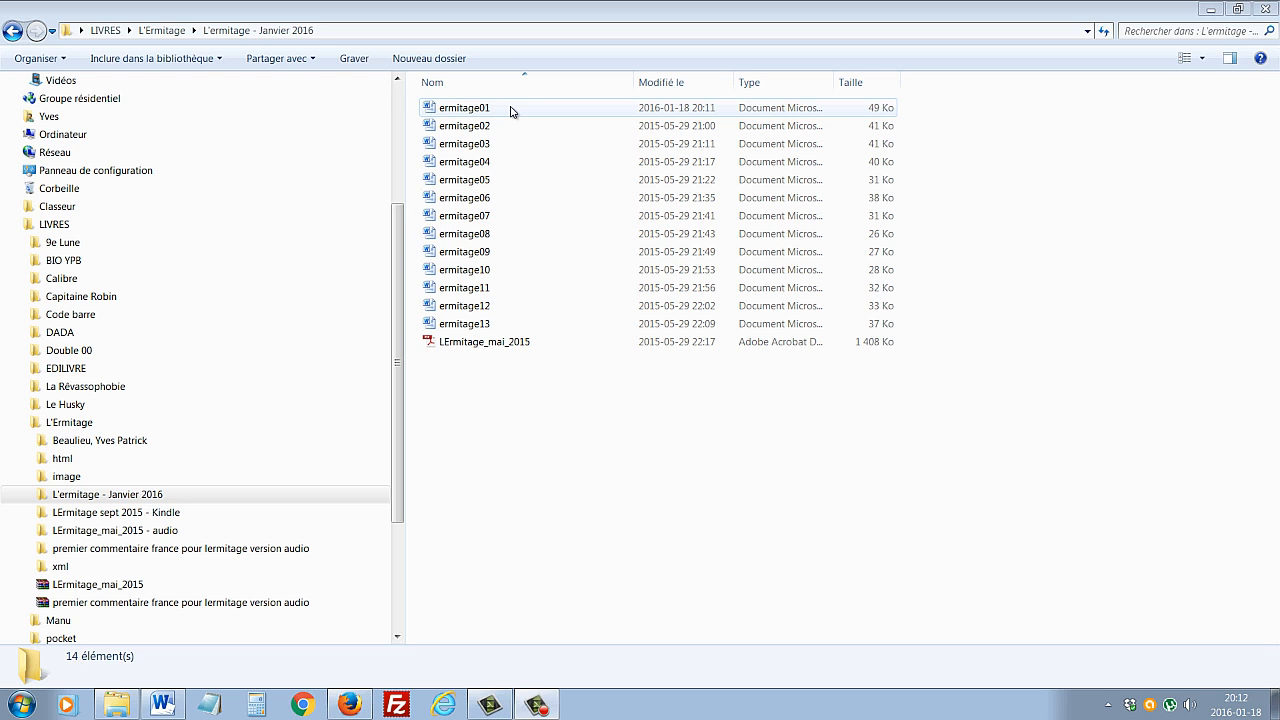
Open the ermitage01 document and insert the father's first name after "À" in the dedication on page 3.
double_click(506, 111)
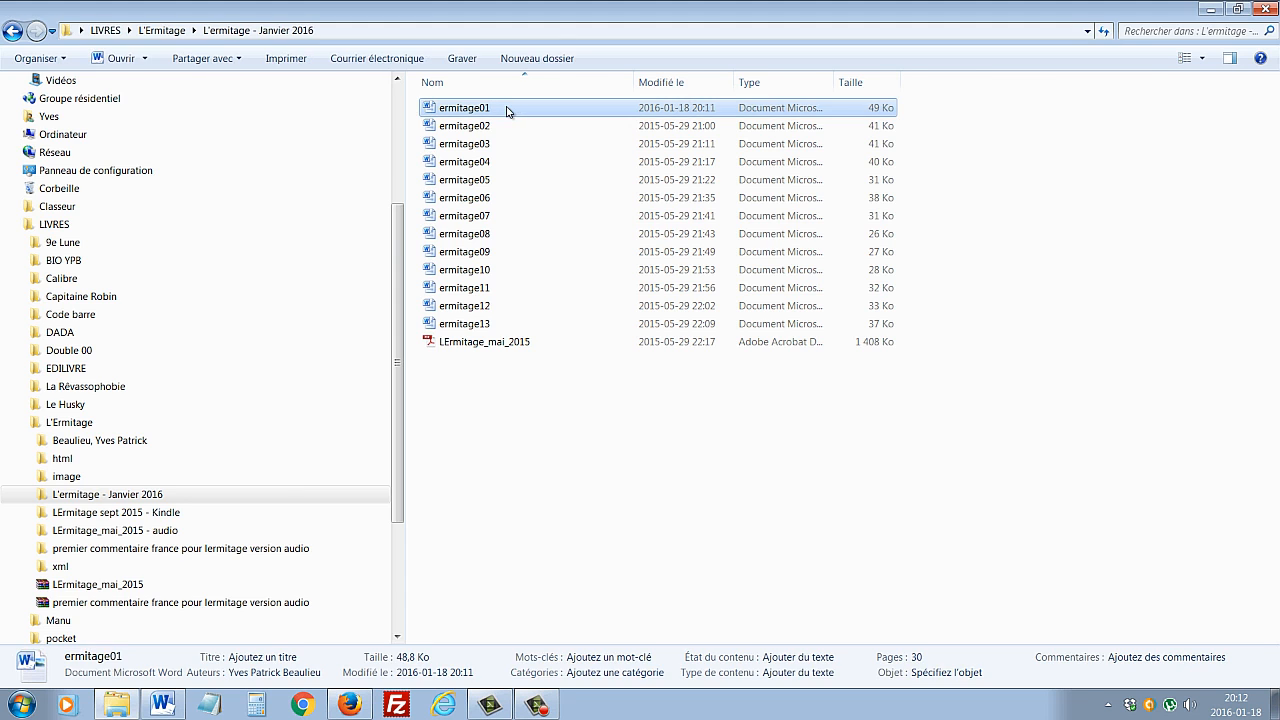
scroll(710, 325, "down", 8)
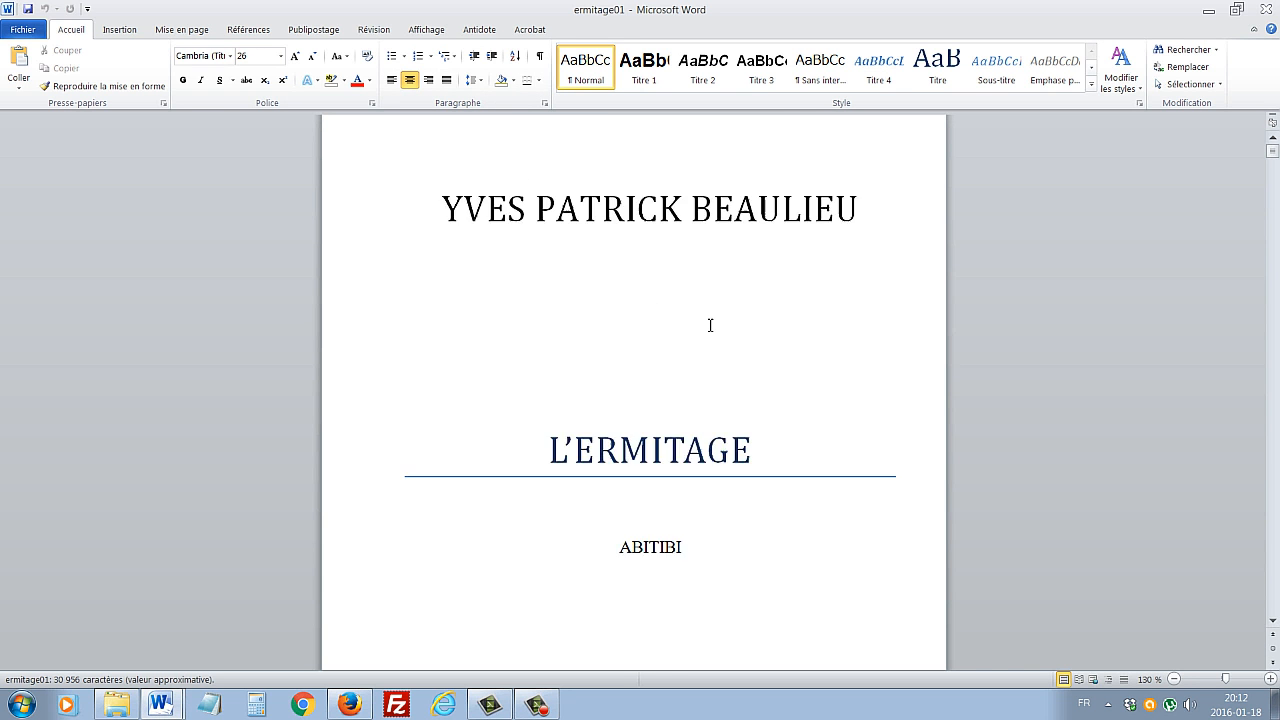
scroll(710, 325, "down", 10)
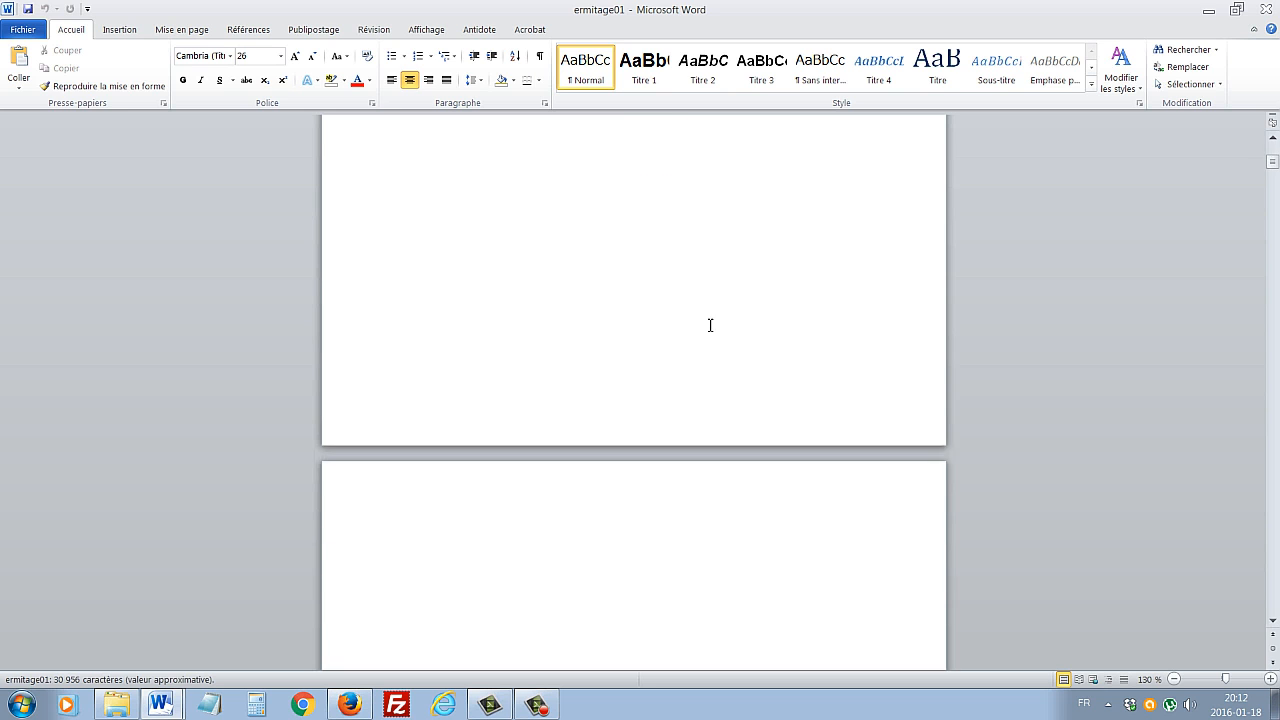
scroll(710, 325, "down", 2)
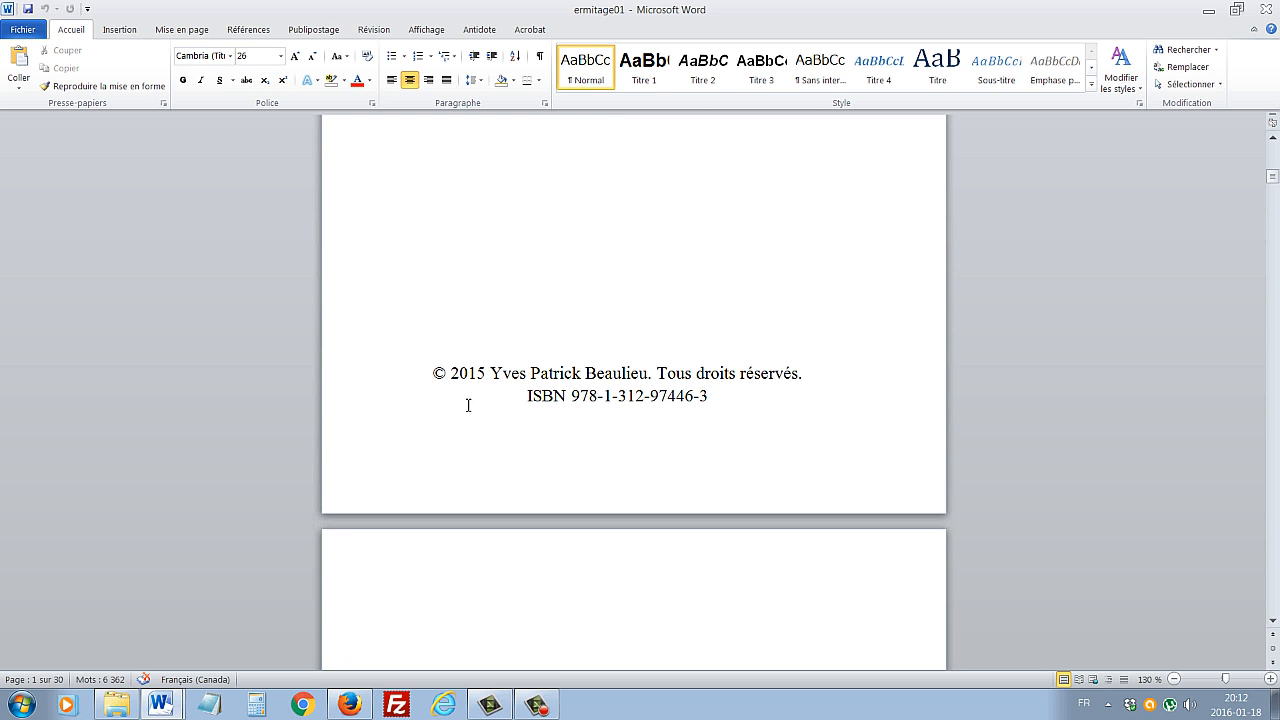
scroll(679, 276, "down", 9)
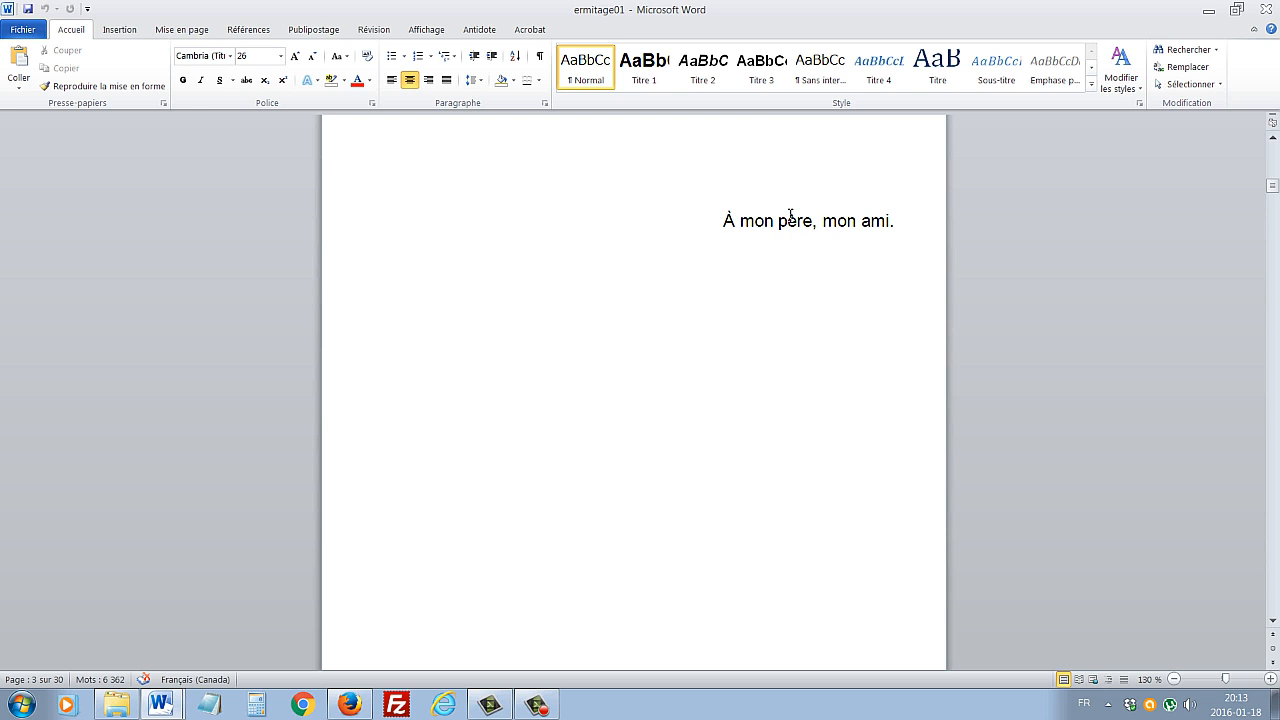
left_click(741, 221)
type("Lucien")
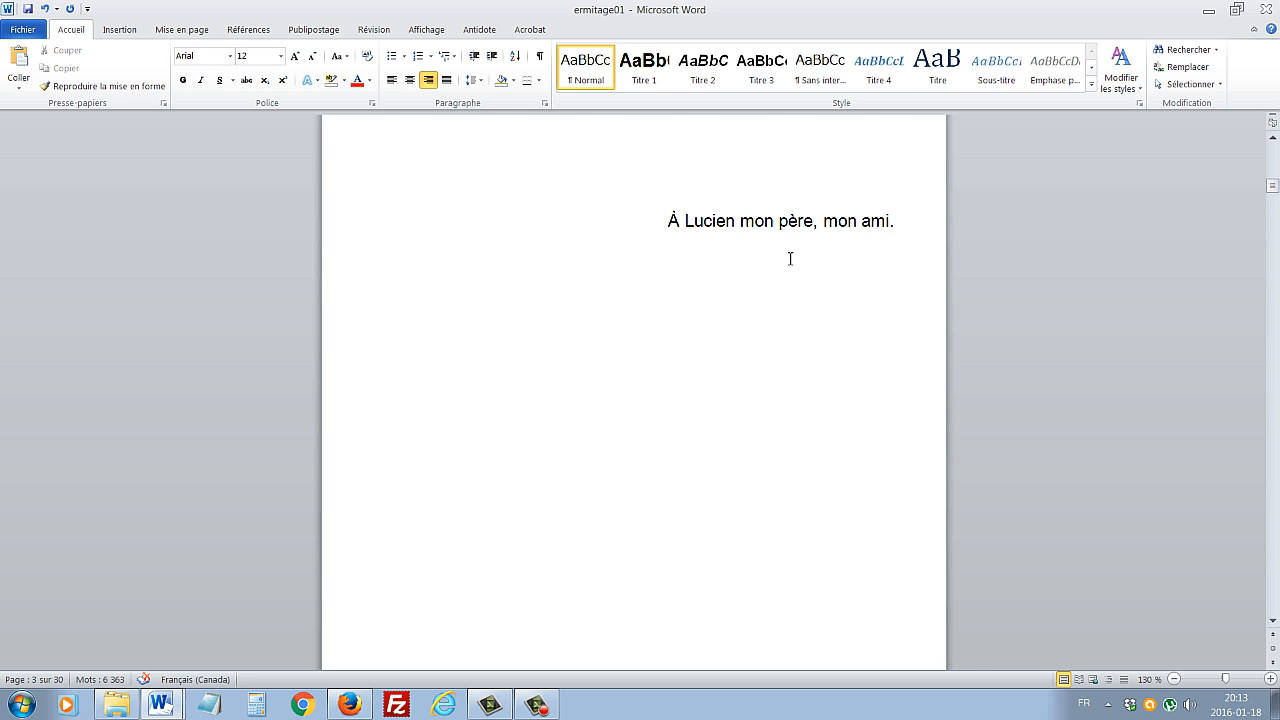
Look through the opening pages of the first chapter and return to the title page.
scroll(790, 258, "down", 10)
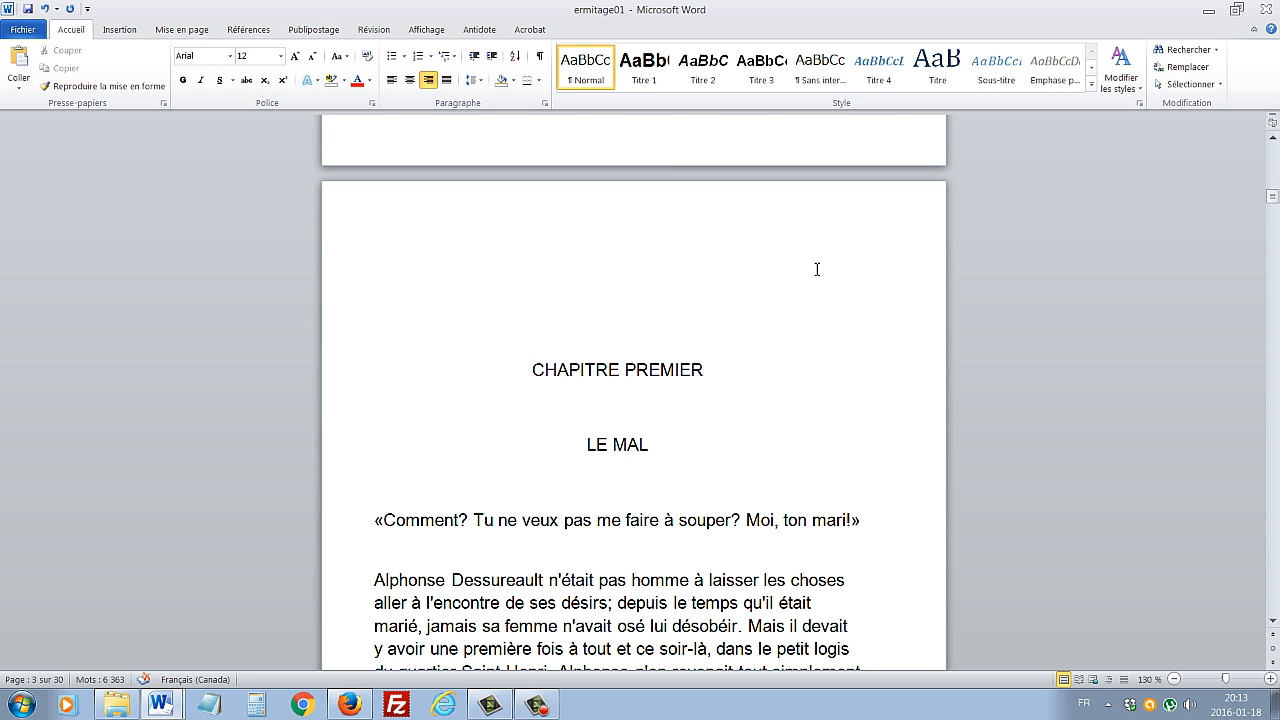
scroll(816, 269, "down", 3)
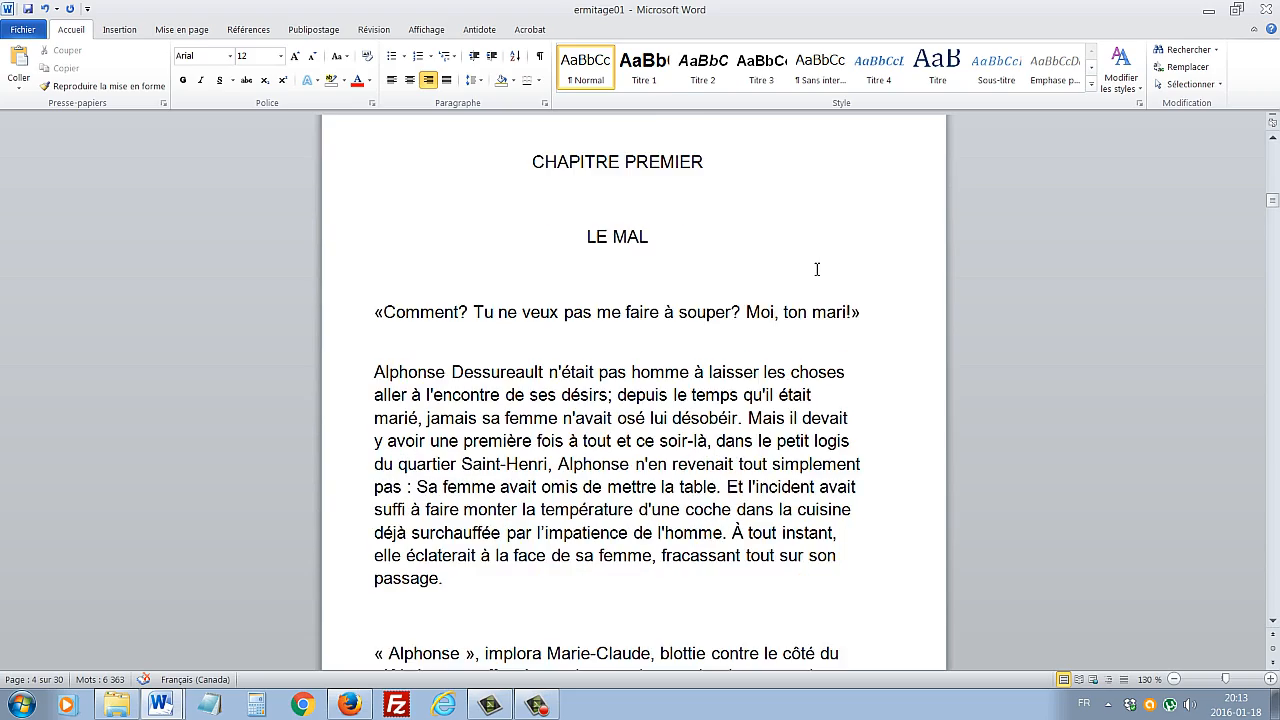
scroll(793, 241, "down", 5)
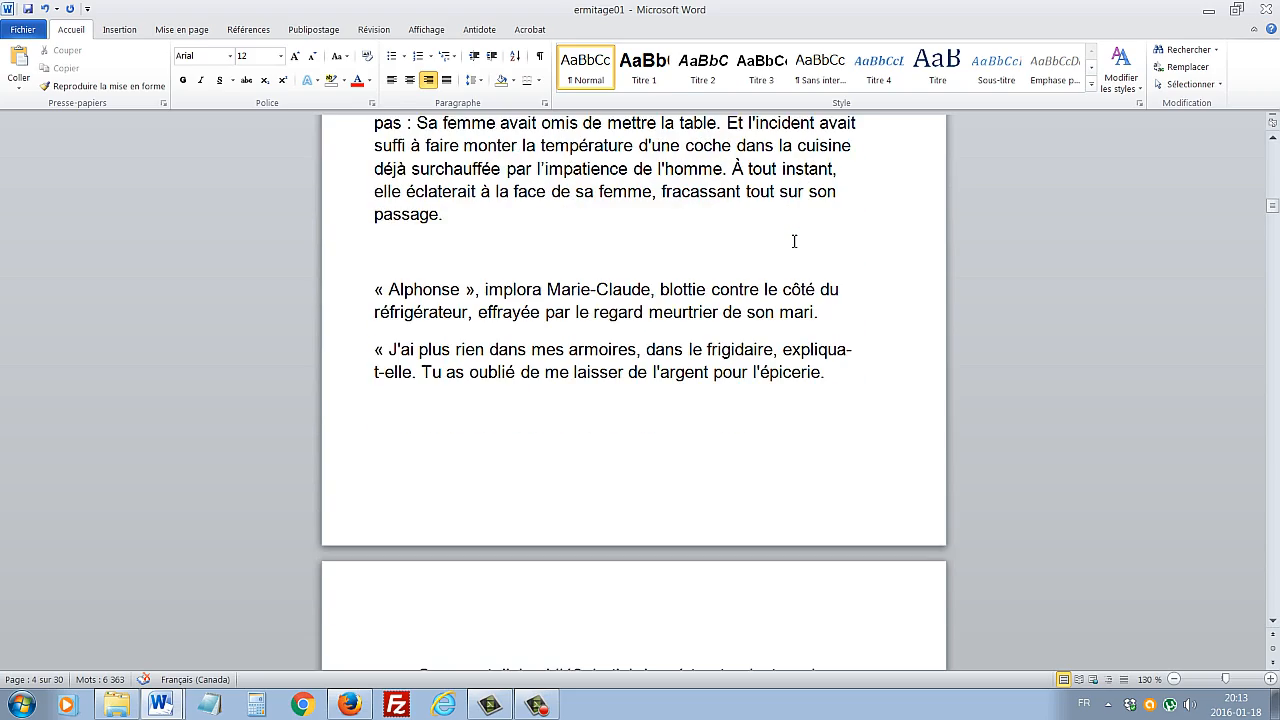
scroll(793, 241, "down", 1)
scroll(793, 241, "up", 4)
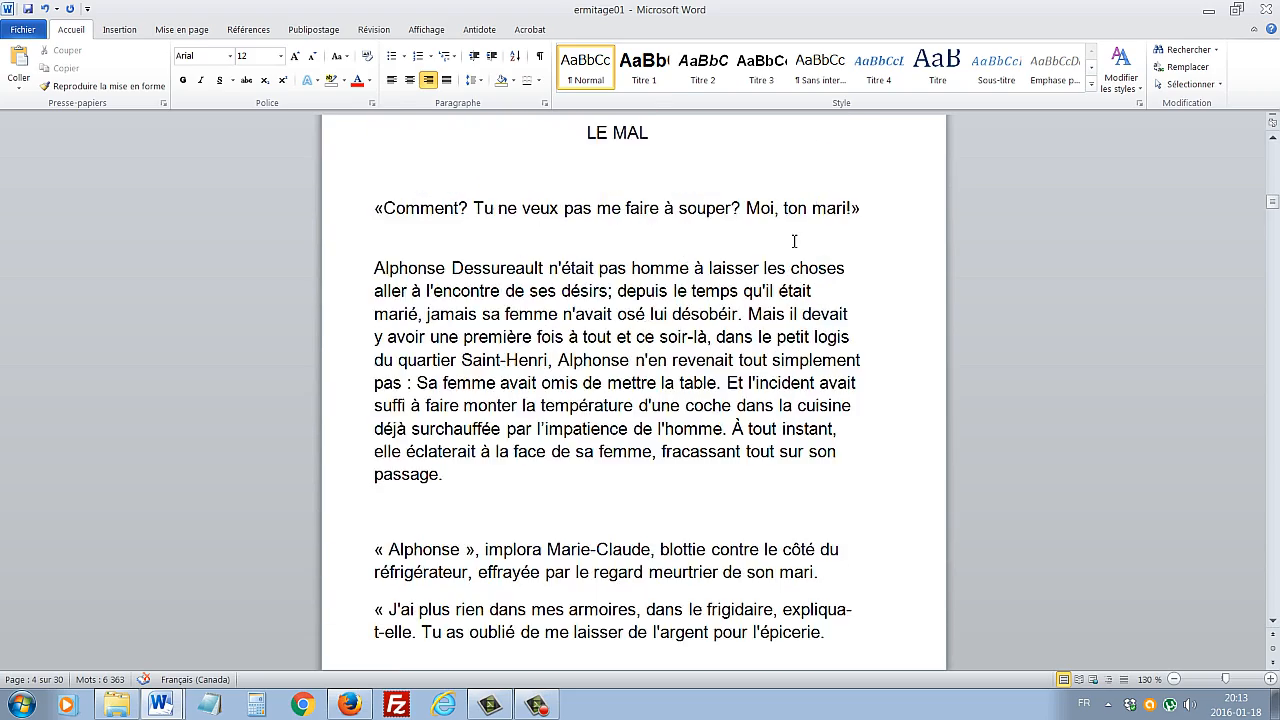
scroll(793, 241, "up", 20)
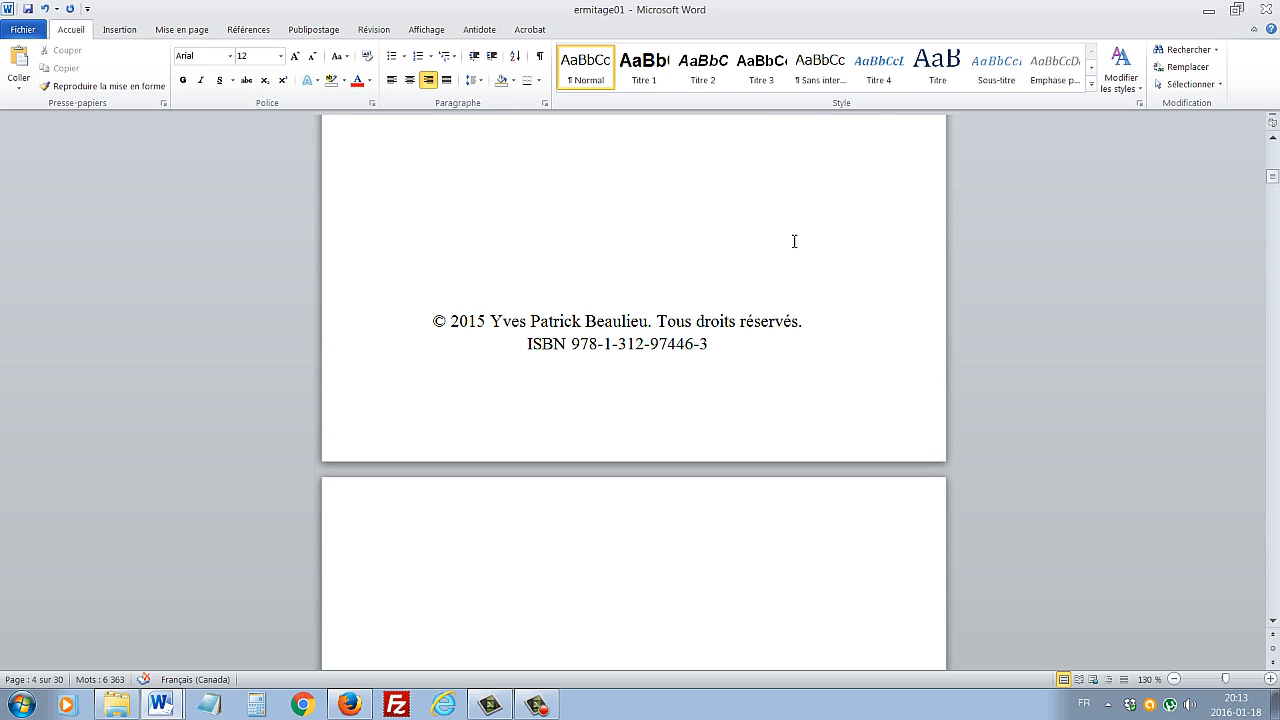
scroll(794, 241, "up", 20)
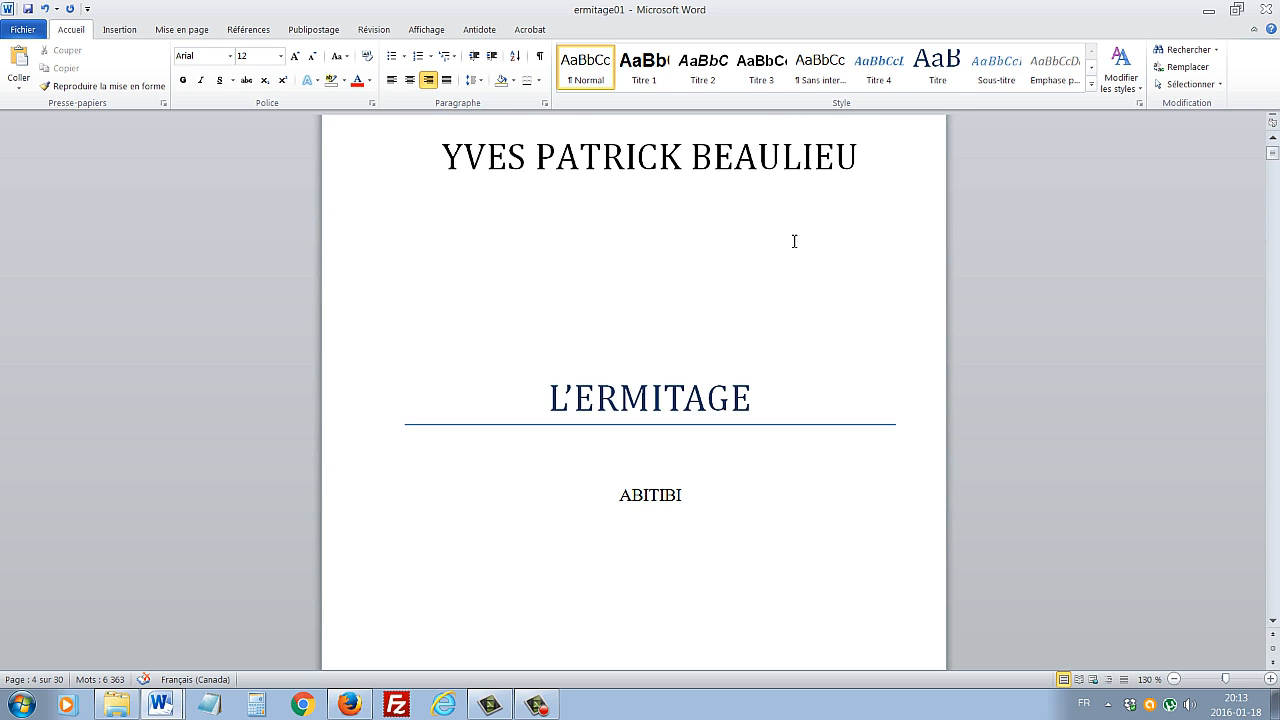
scroll(794, 241, "up", 2)
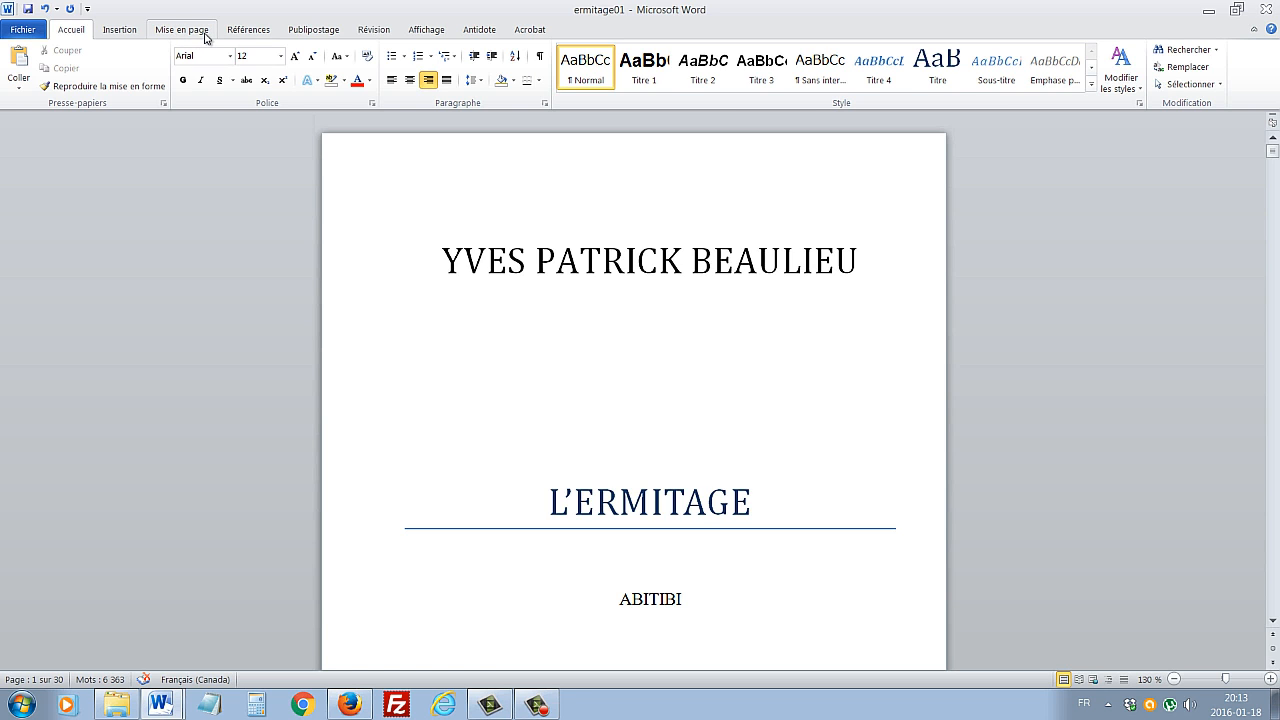
Review the custom margin settings of the ermitage01 manuscript without changing them.
left_click(204, 31)
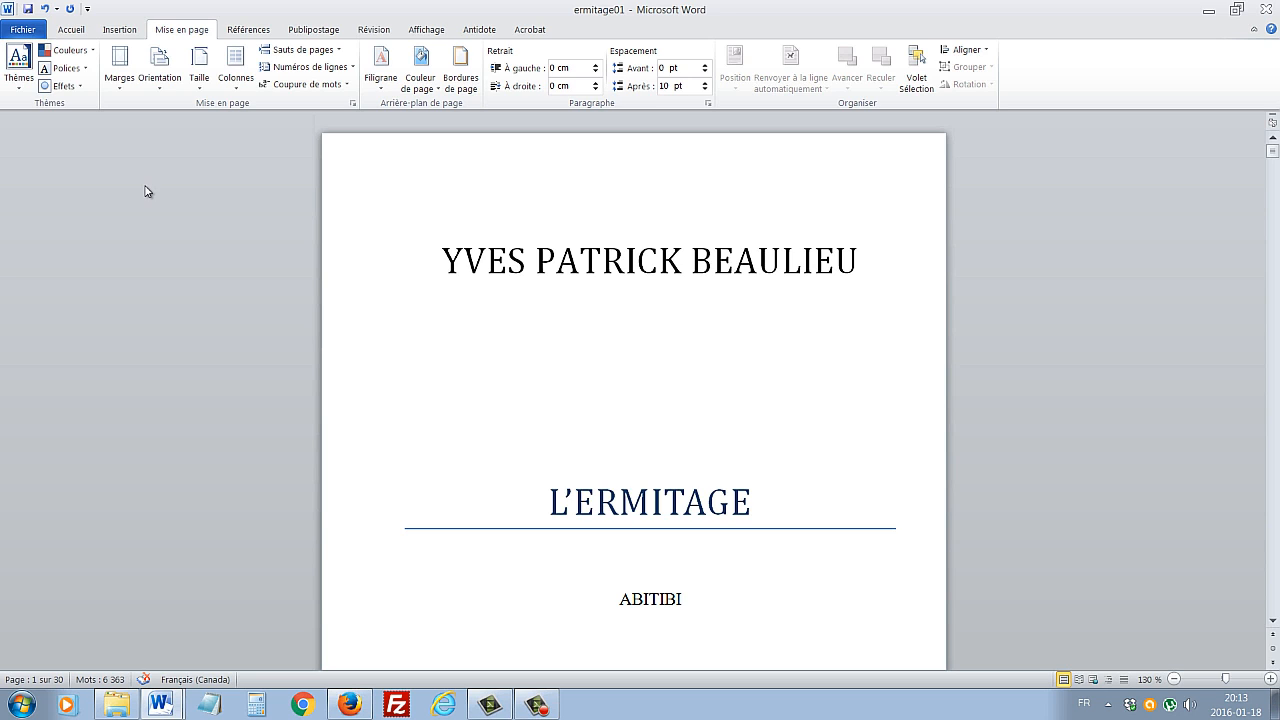
left_click(124, 80)
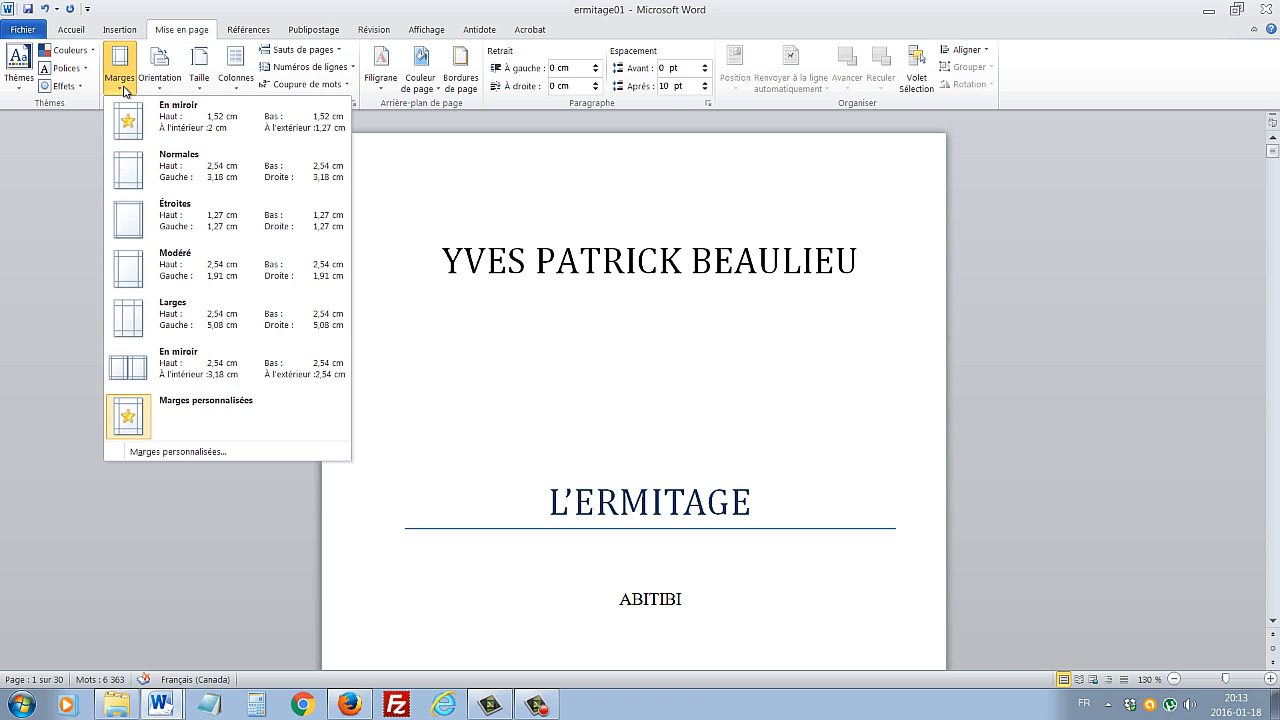
left_click(180, 452)
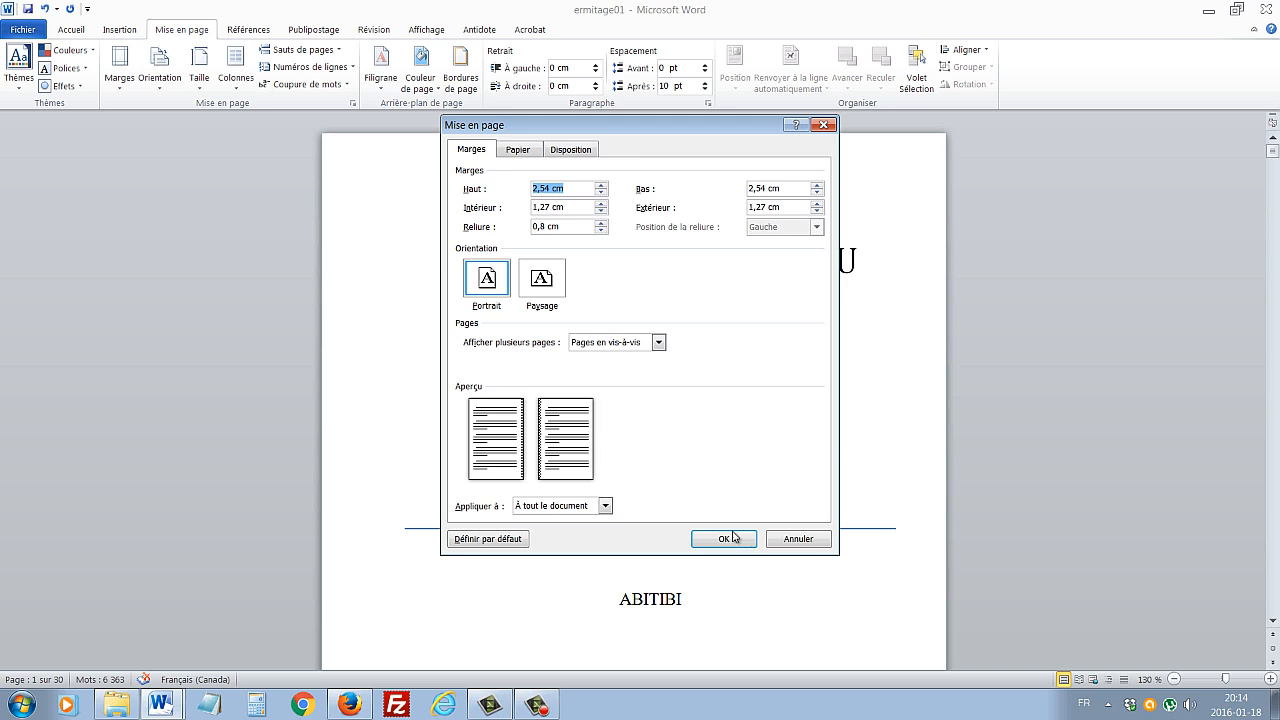
left_click(787, 545)
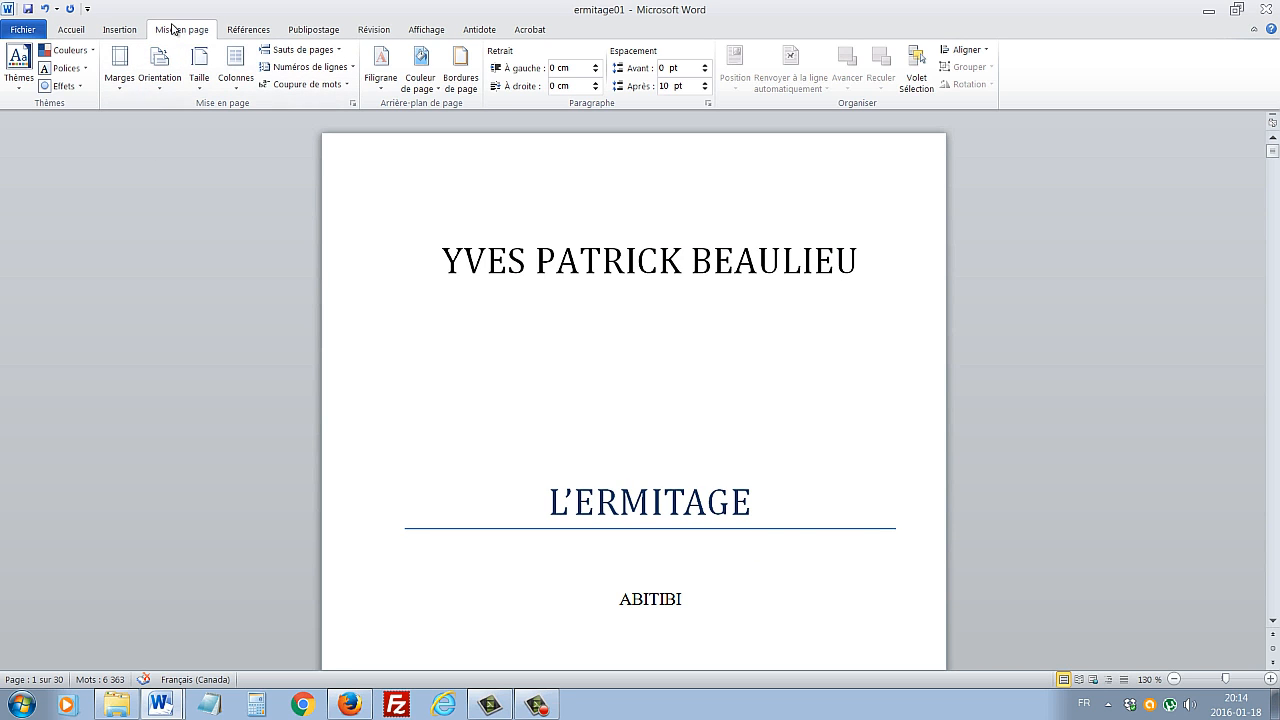
Reopen the manuscript's custom margin settings and check the book formats on the Lulu.com page in Firefox.
left_click(120, 80)
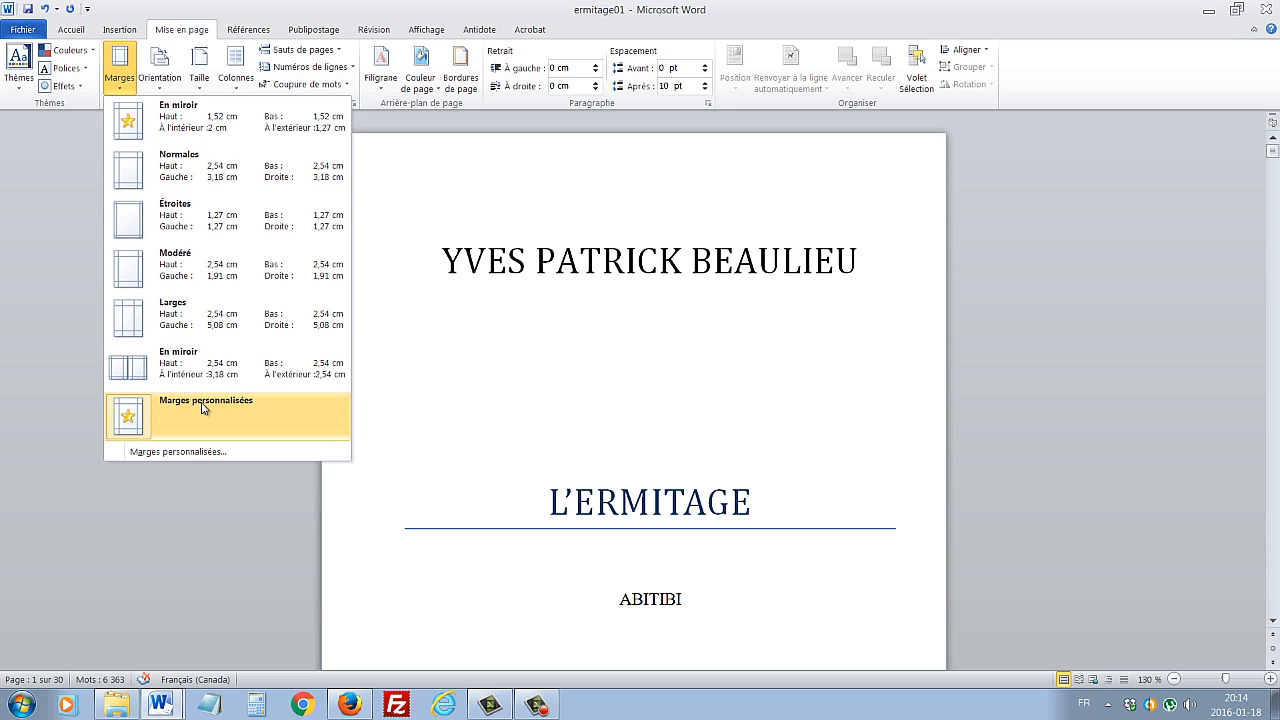
left_click(253, 456)
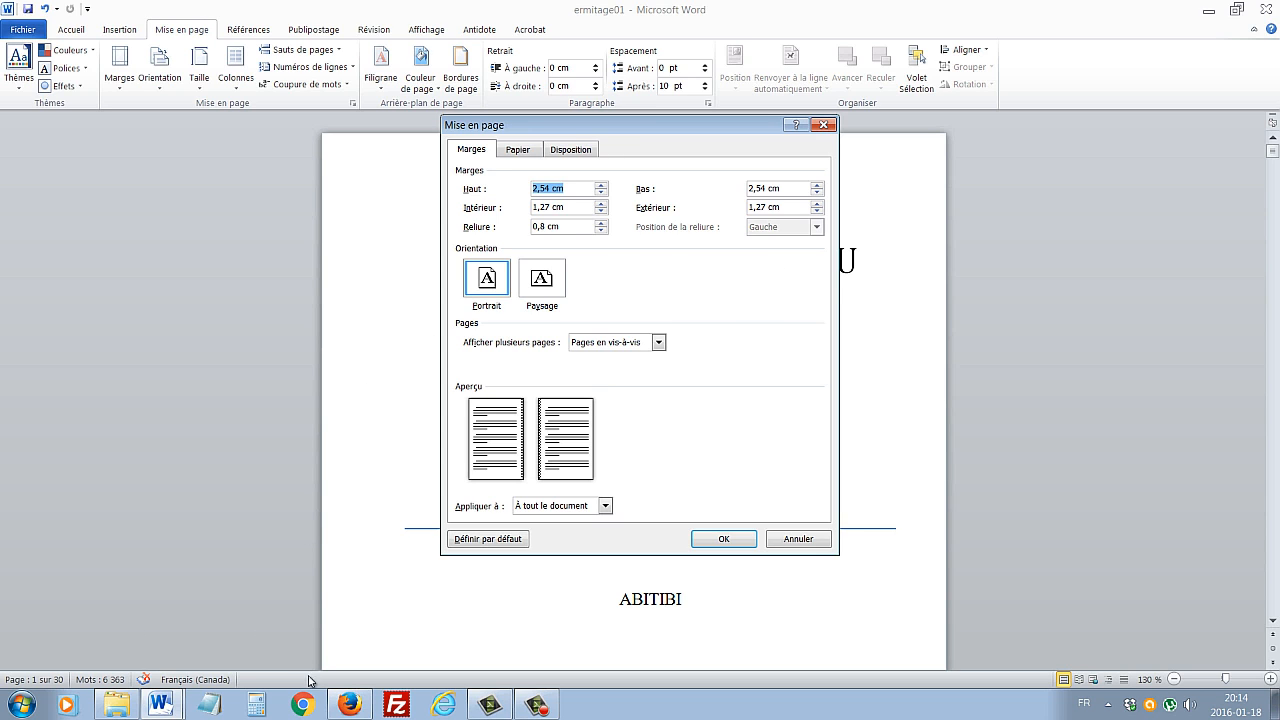
mouse_move(349, 707)
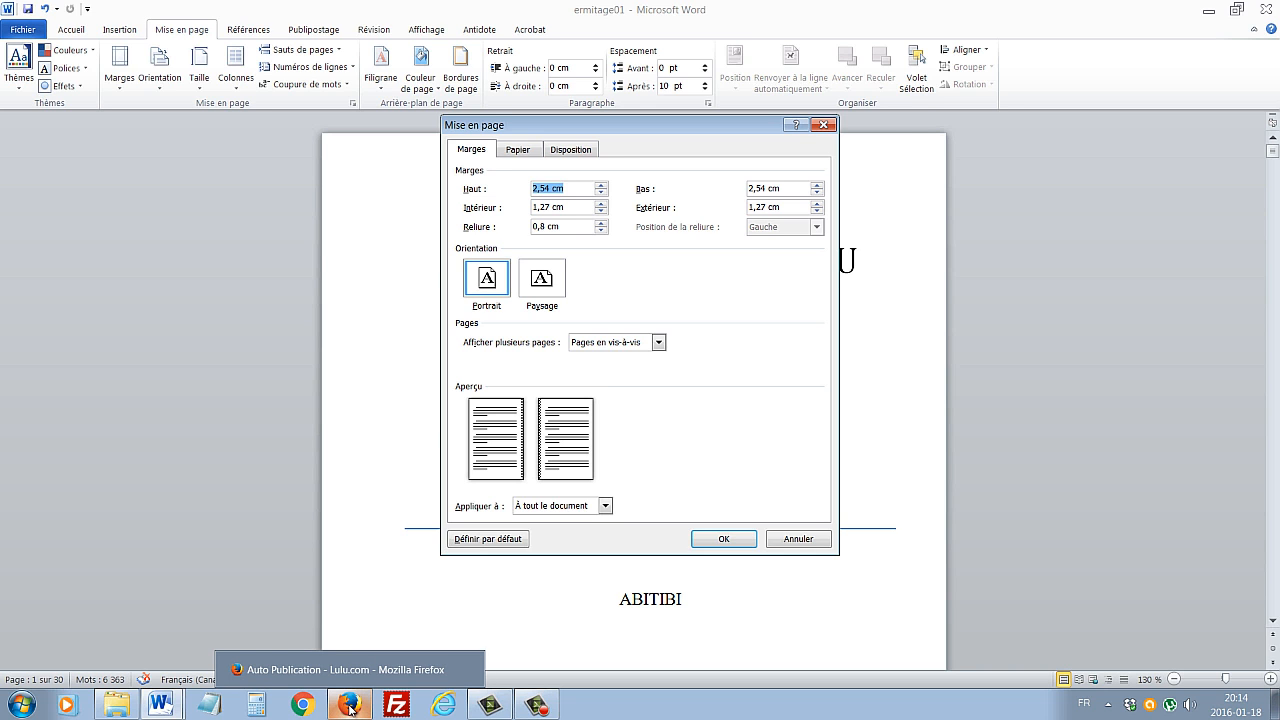
left_click(349, 707)
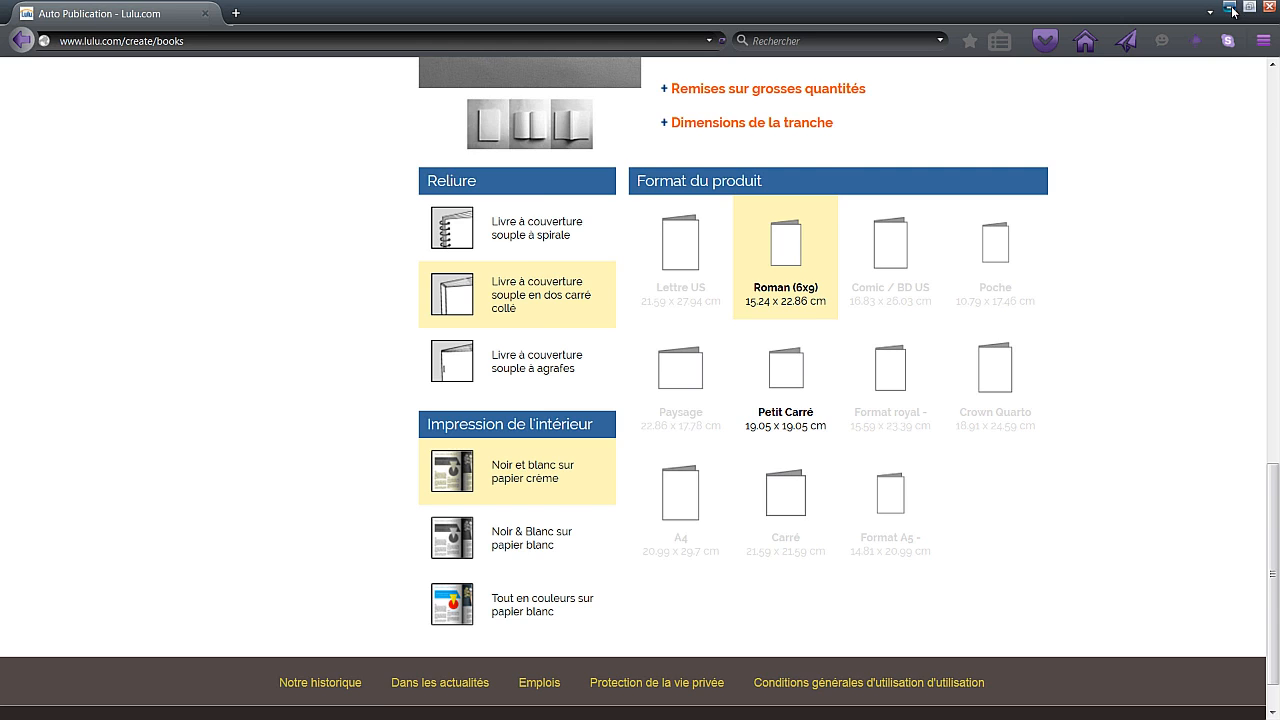
left_click(1230, 9)
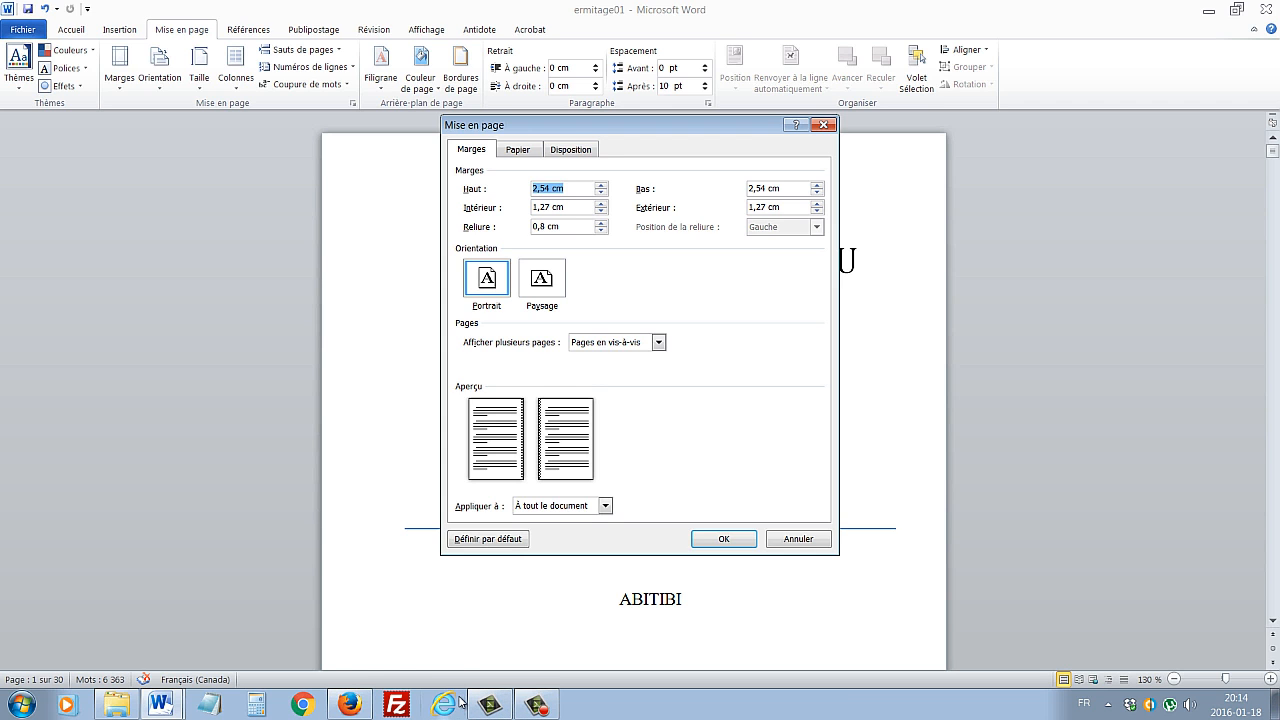
left_click(349, 705)
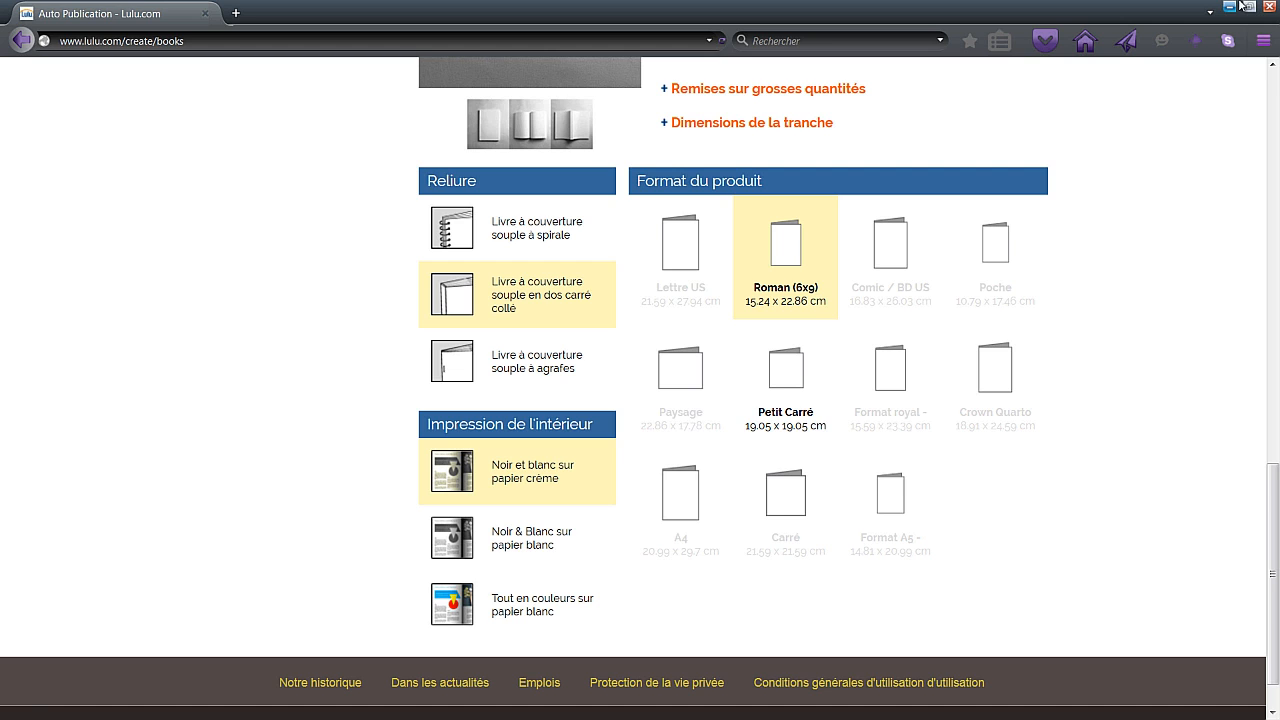
left_click(1229, 6)
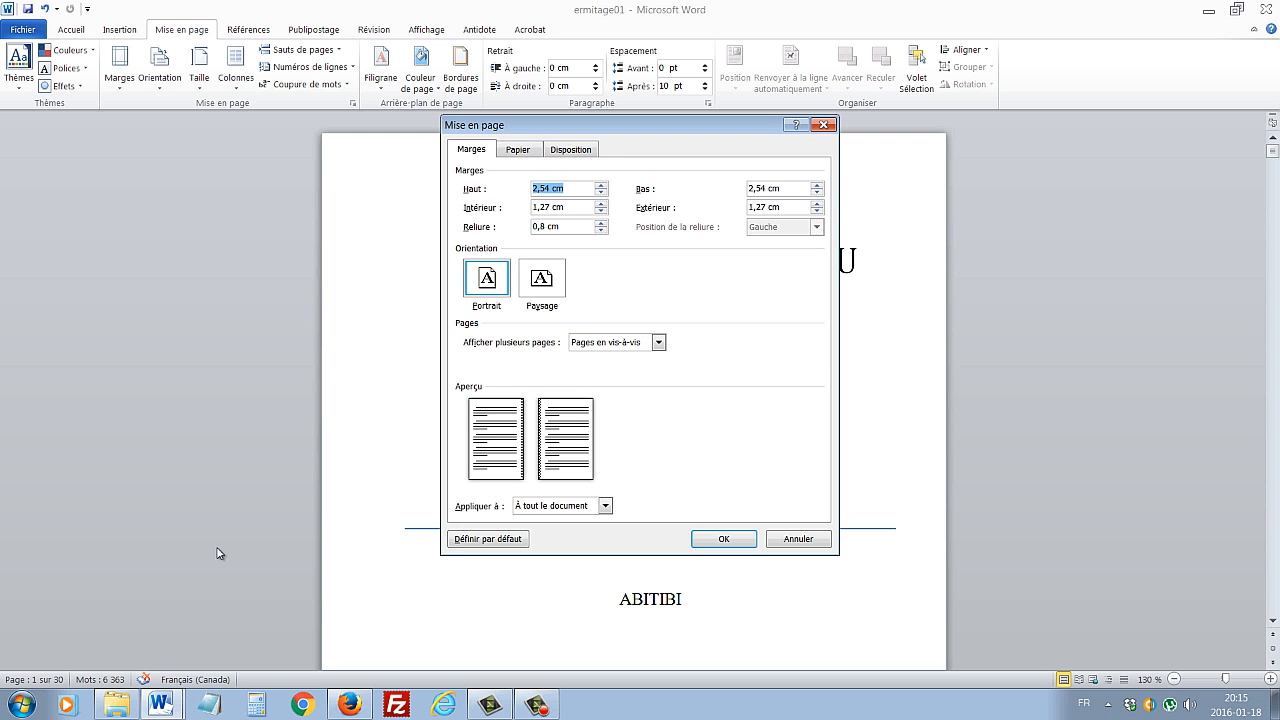
Dismiss the manuscript's page setup without changes and switch to the 6x9_Template document.
left_click(163, 705)
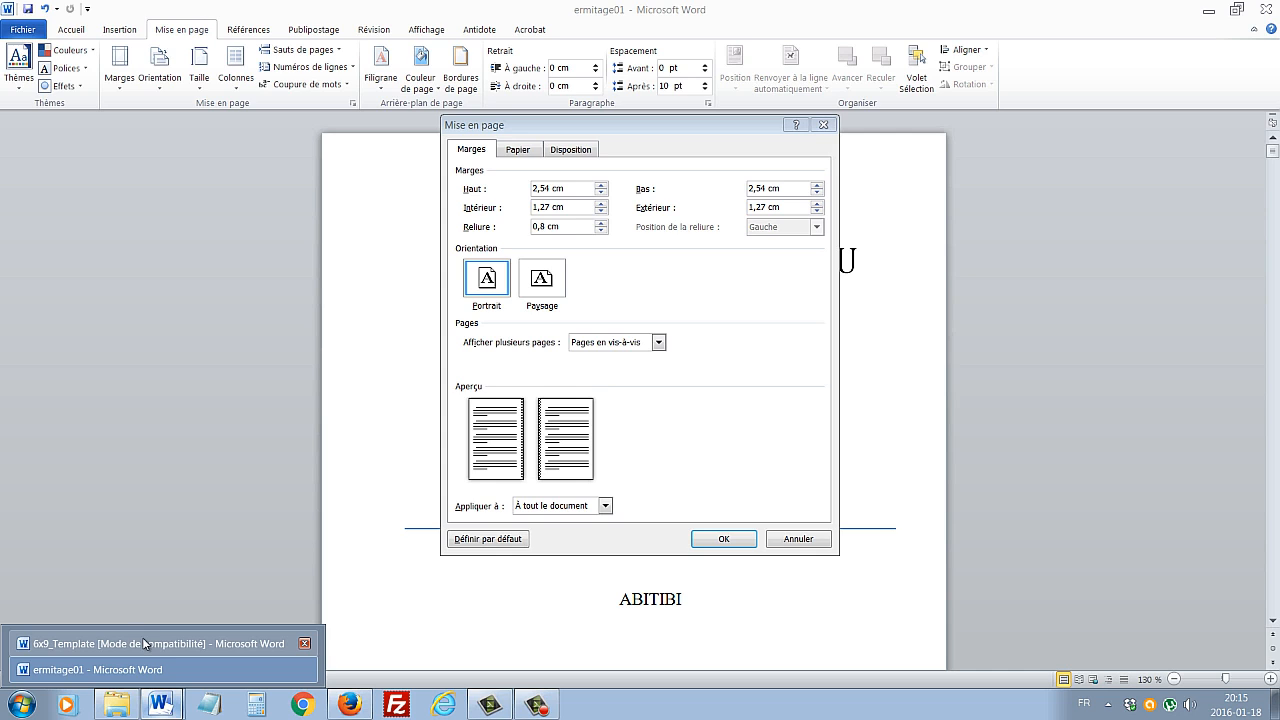
left_click(149, 647)
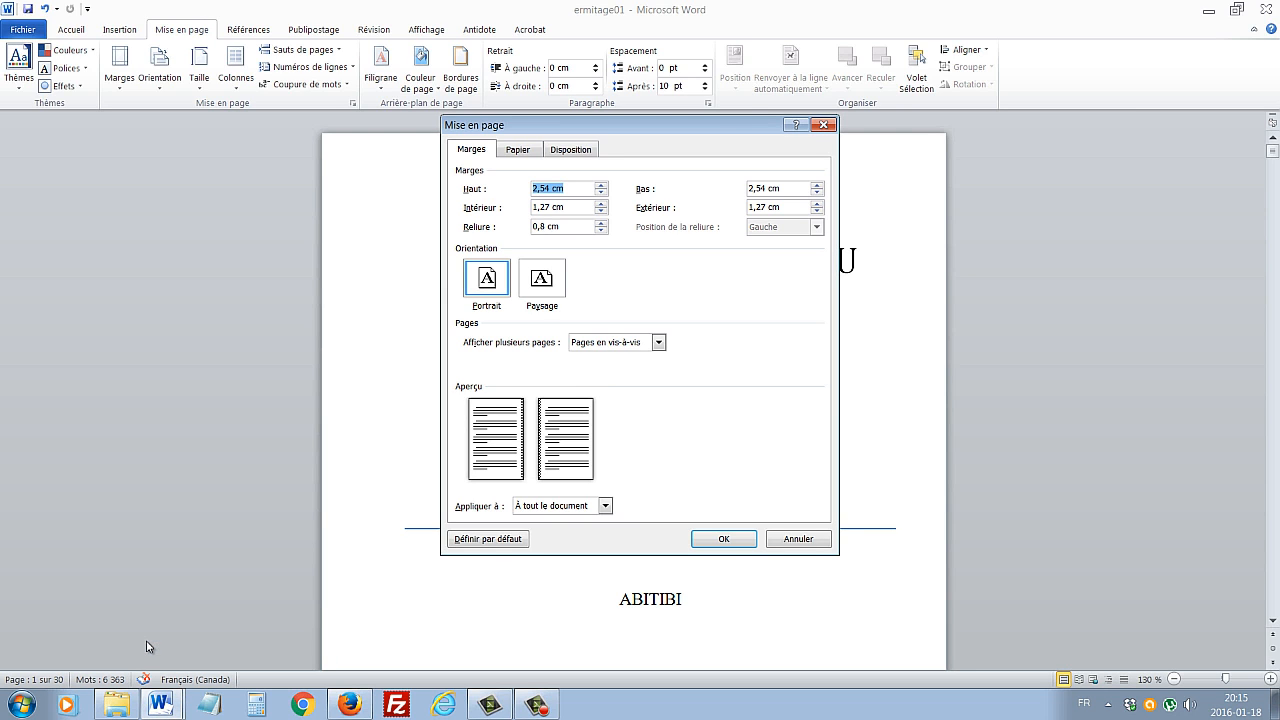
left_click(797, 539)
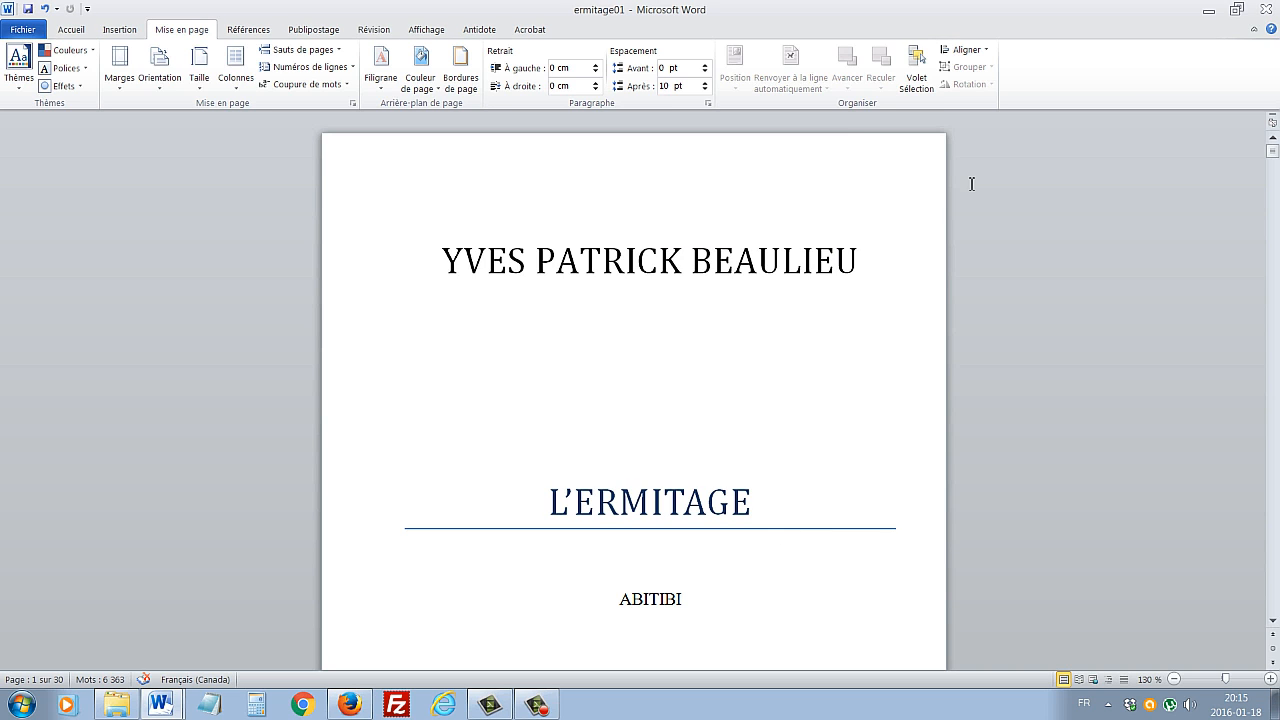
left_click(1209, 11)
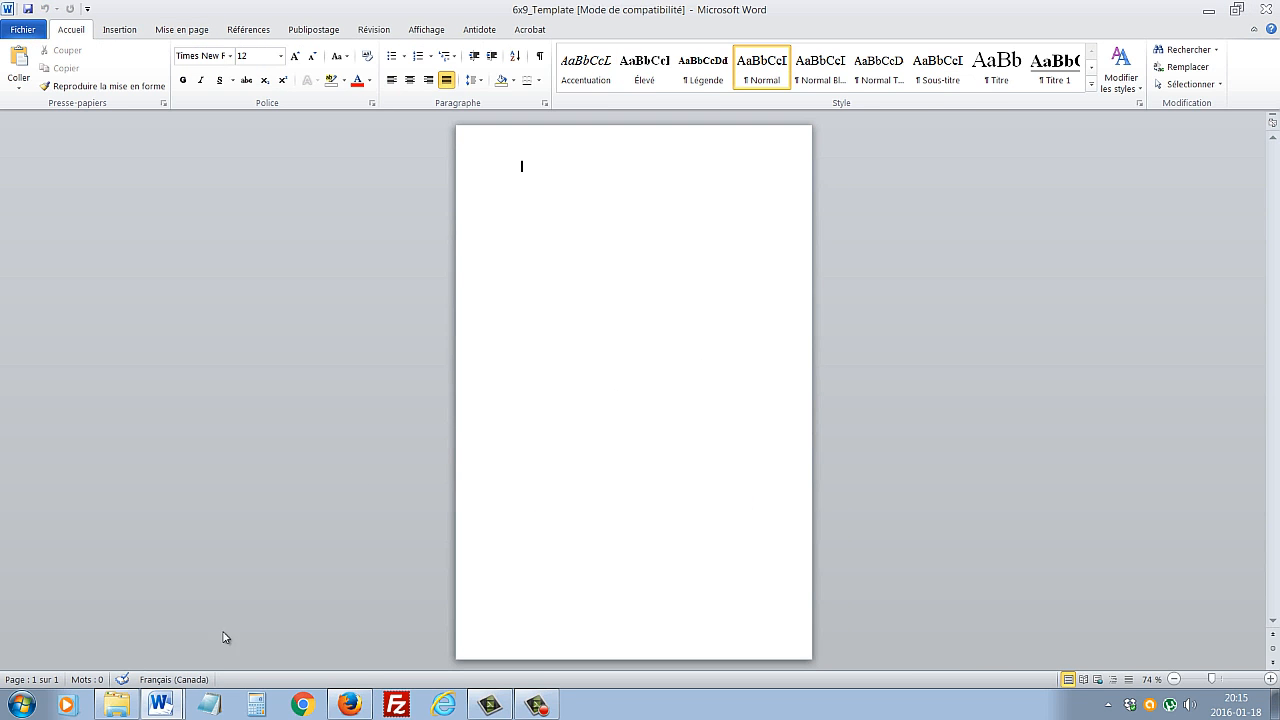
left_click(165, 707)
left_click(125, 643)
Examine the margin, paper size and layout settings in the template's page setup without changing them.
left_click(162, 30)
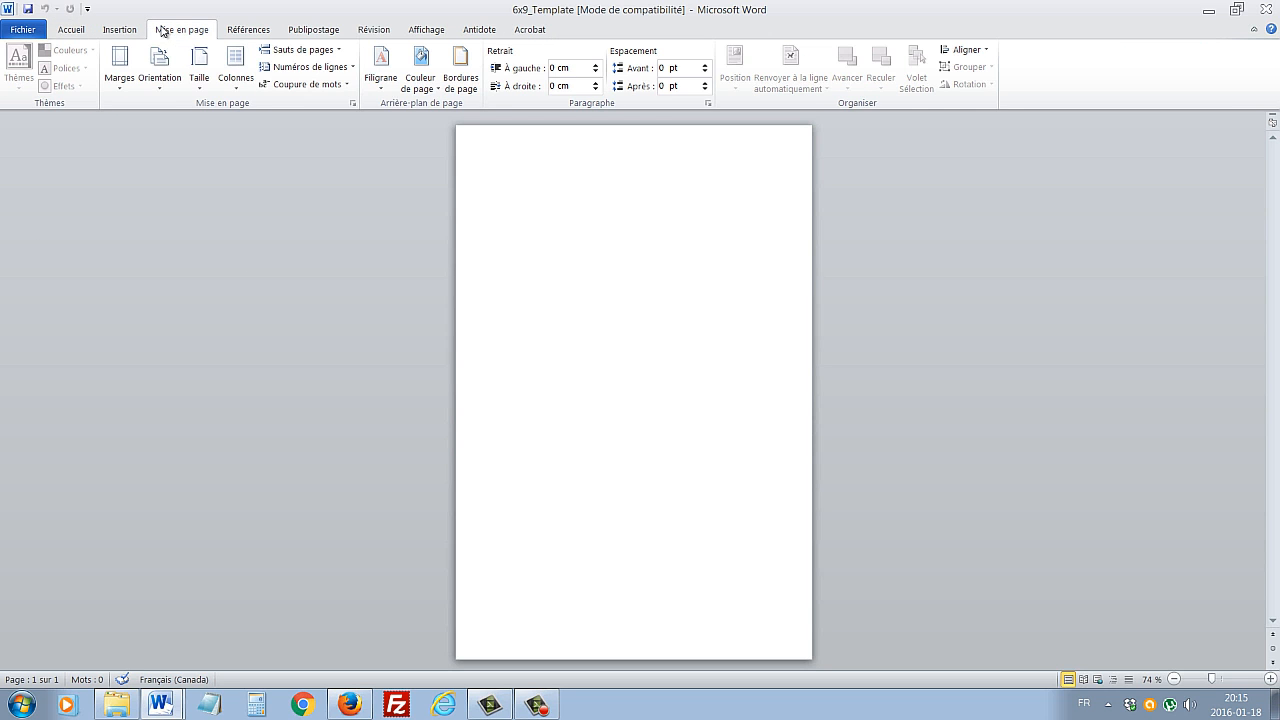
left_click(120, 80)
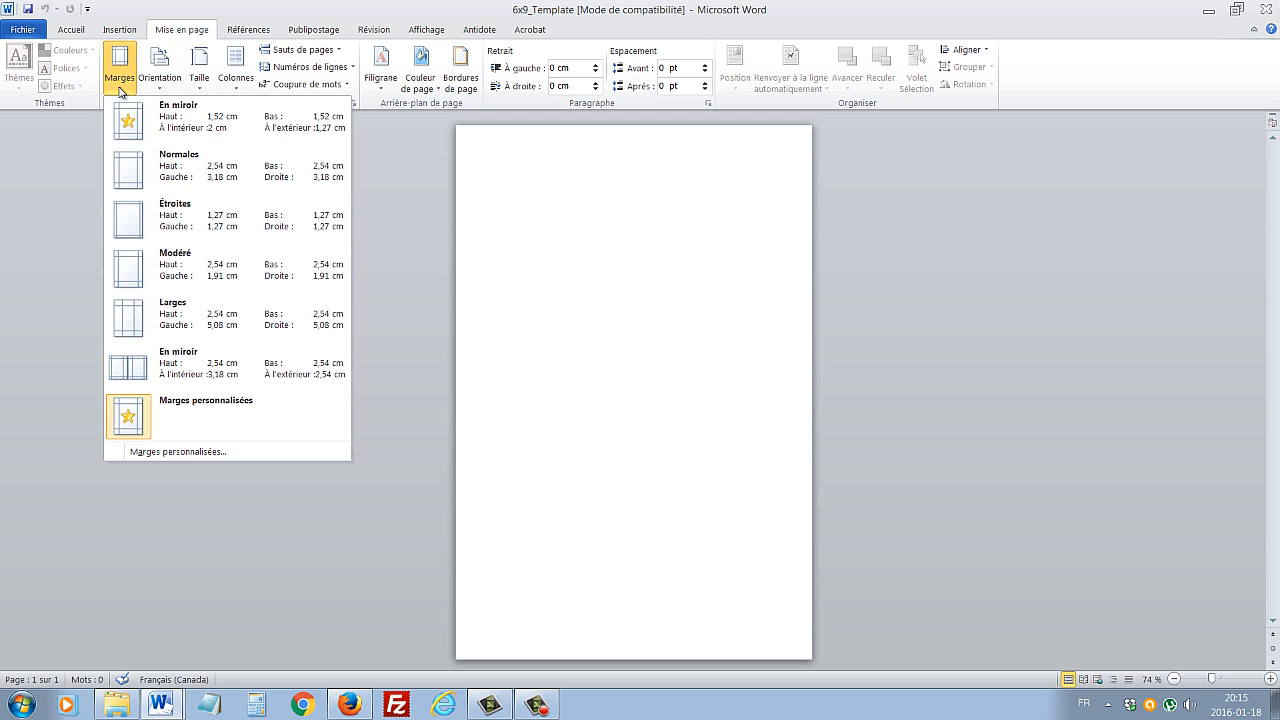
left_click(175, 453)
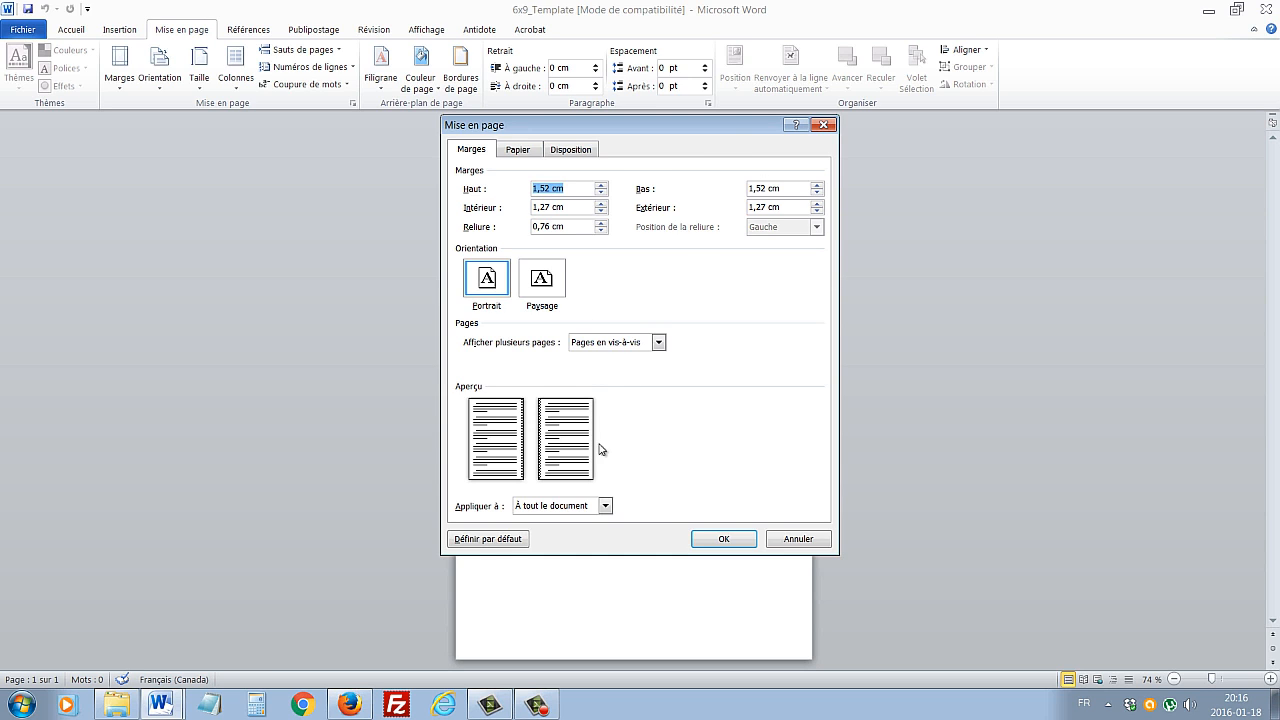
left_click(512, 152)
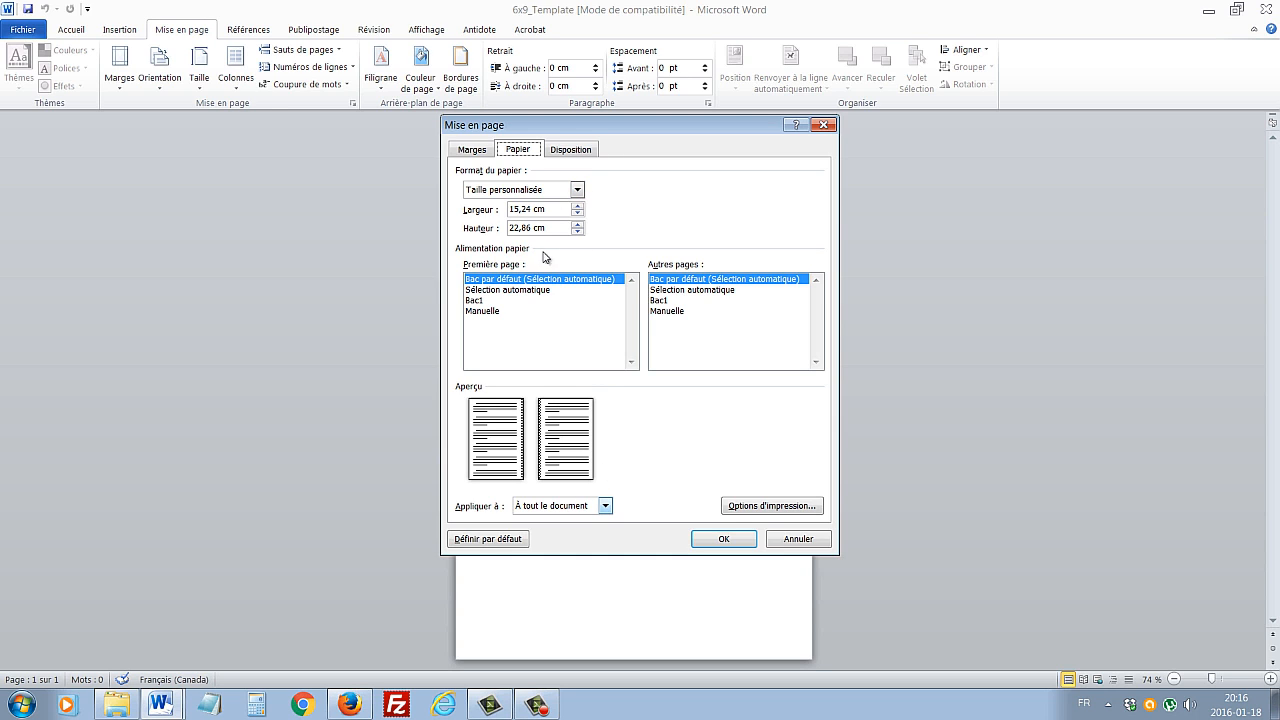
left_click(574, 150)
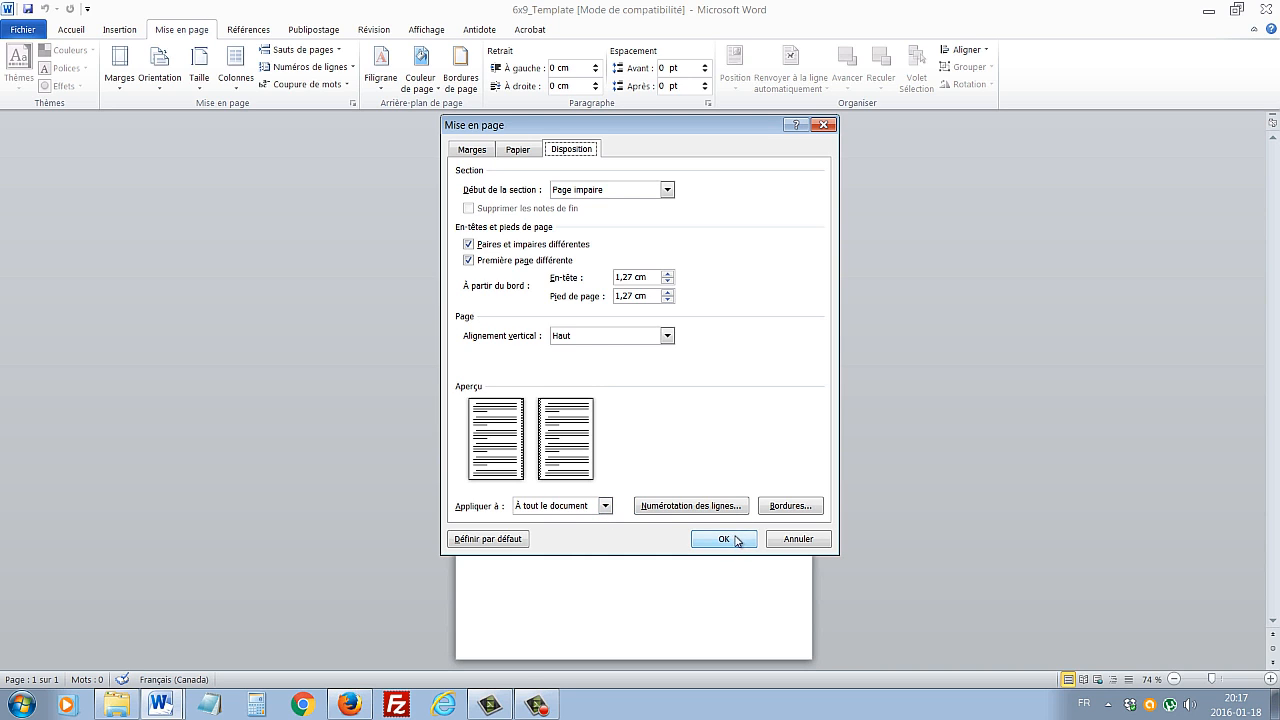
left_click(793, 541)
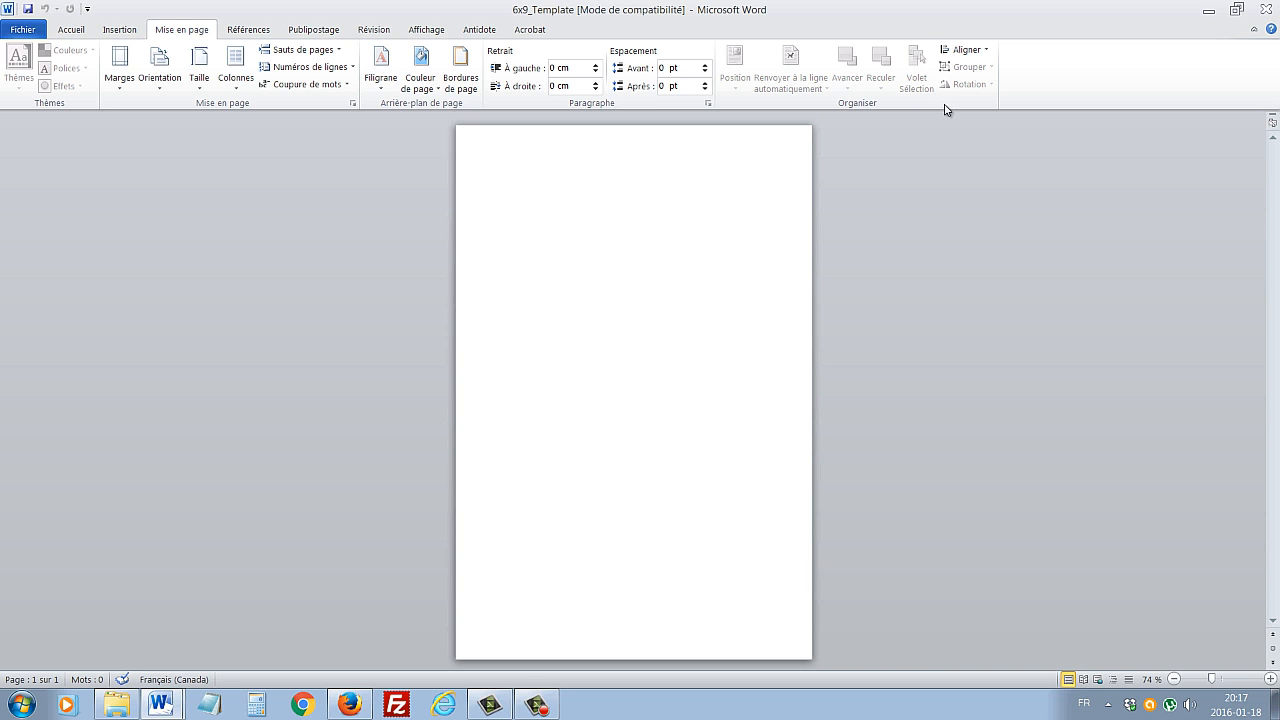
Switch to the ermitage01 manuscript and set its top margin to 1,52 cm in the custom margin settings.
left_click(160, 704)
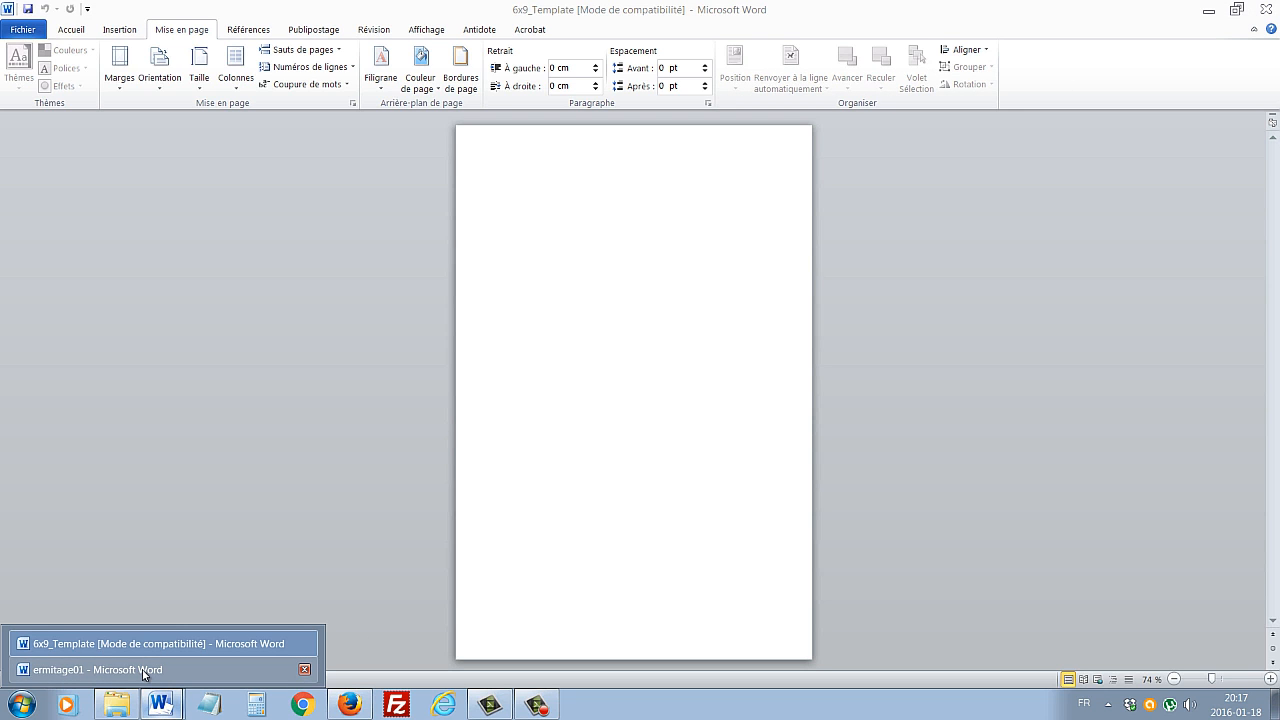
left_click(143, 670)
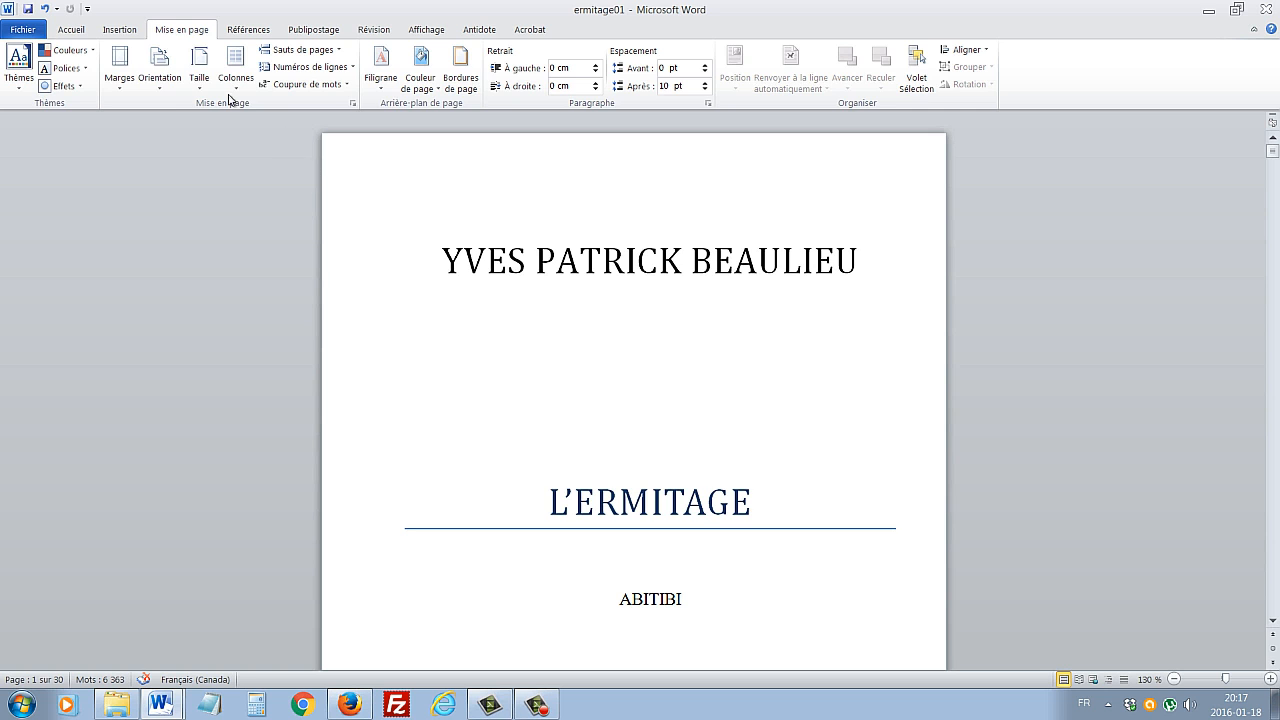
left_click(120, 80)
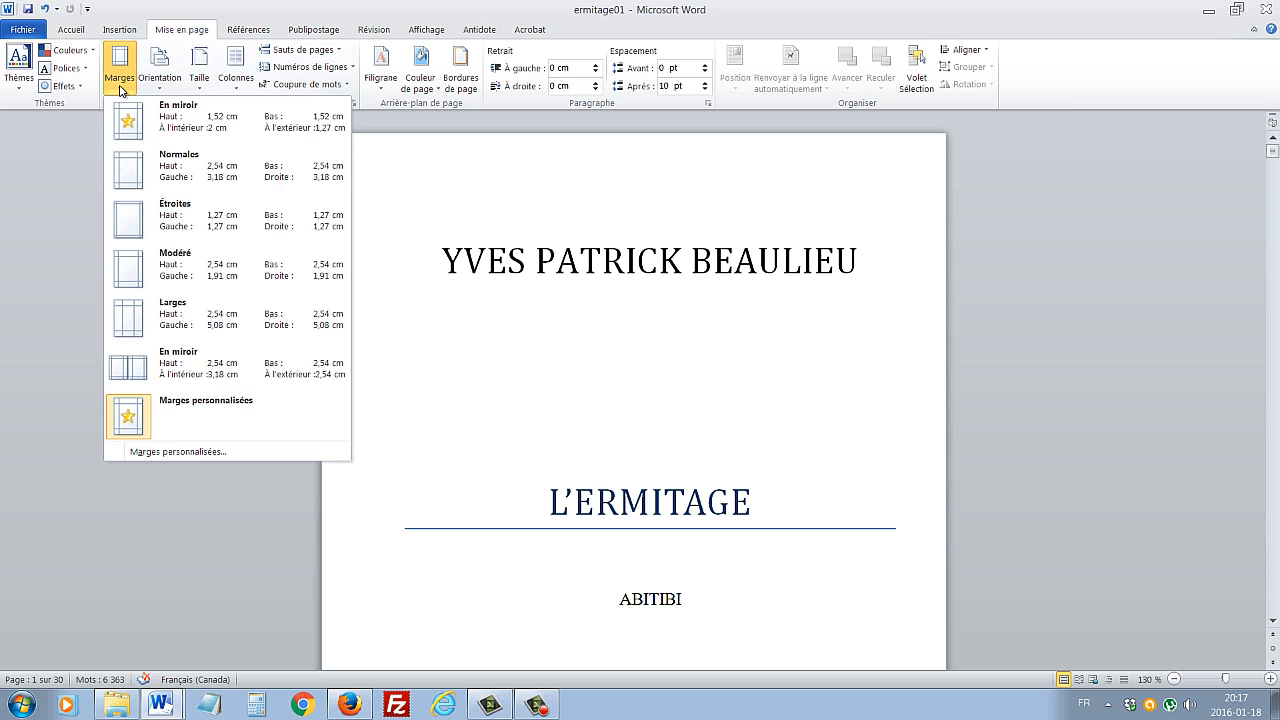
left_click(252, 453)
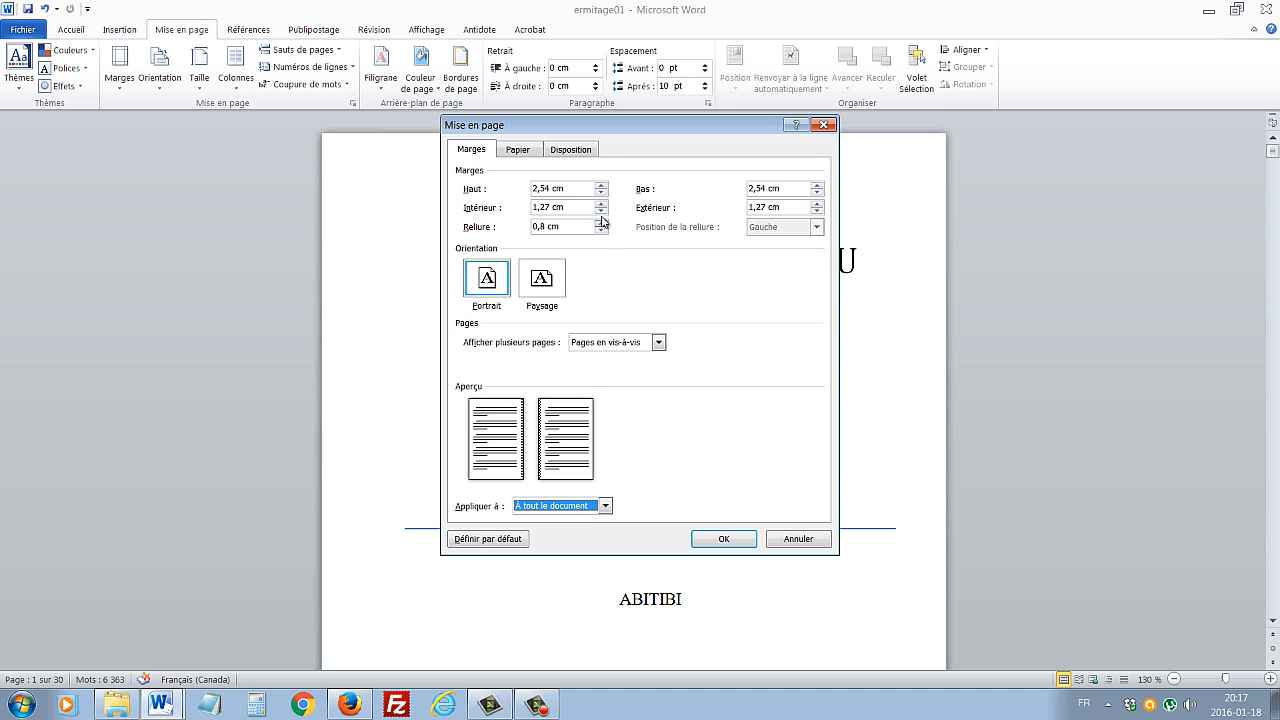
left_click(601, 198)
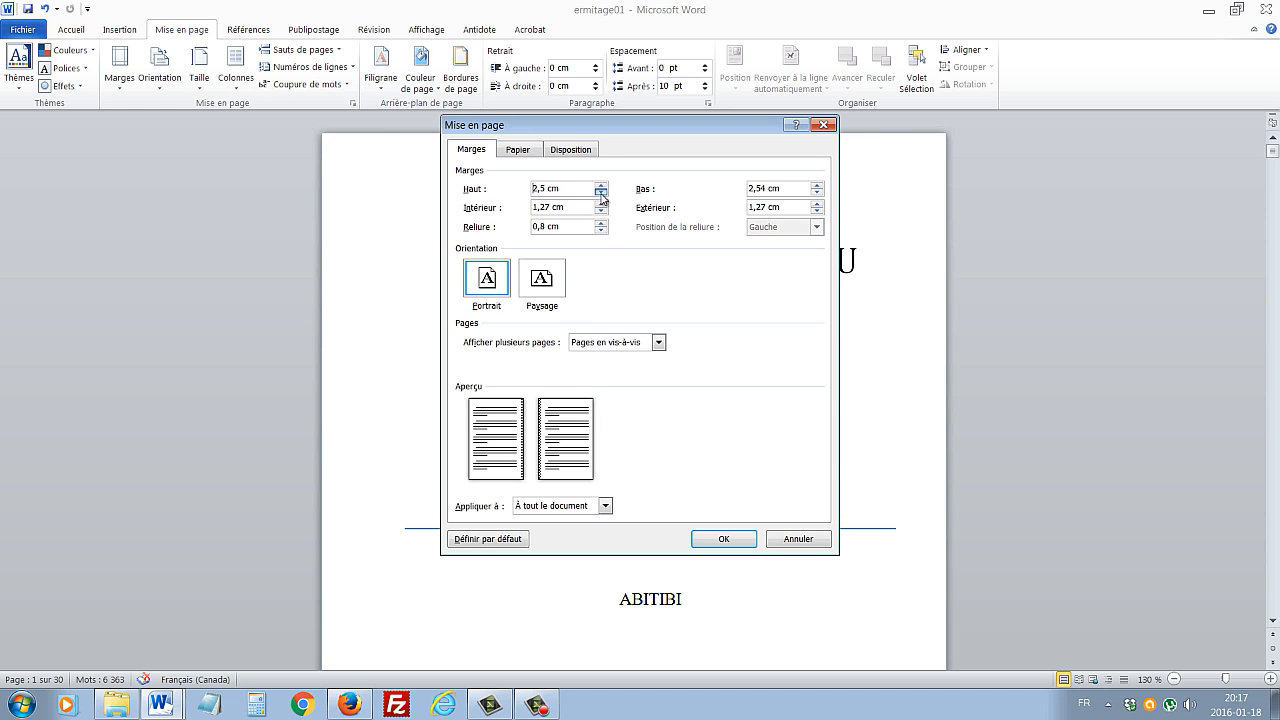
left_click(601, 198)
left_click(601, 198)
left_click(601, 198)
left_click(601, 198)
left_click(601, 198)
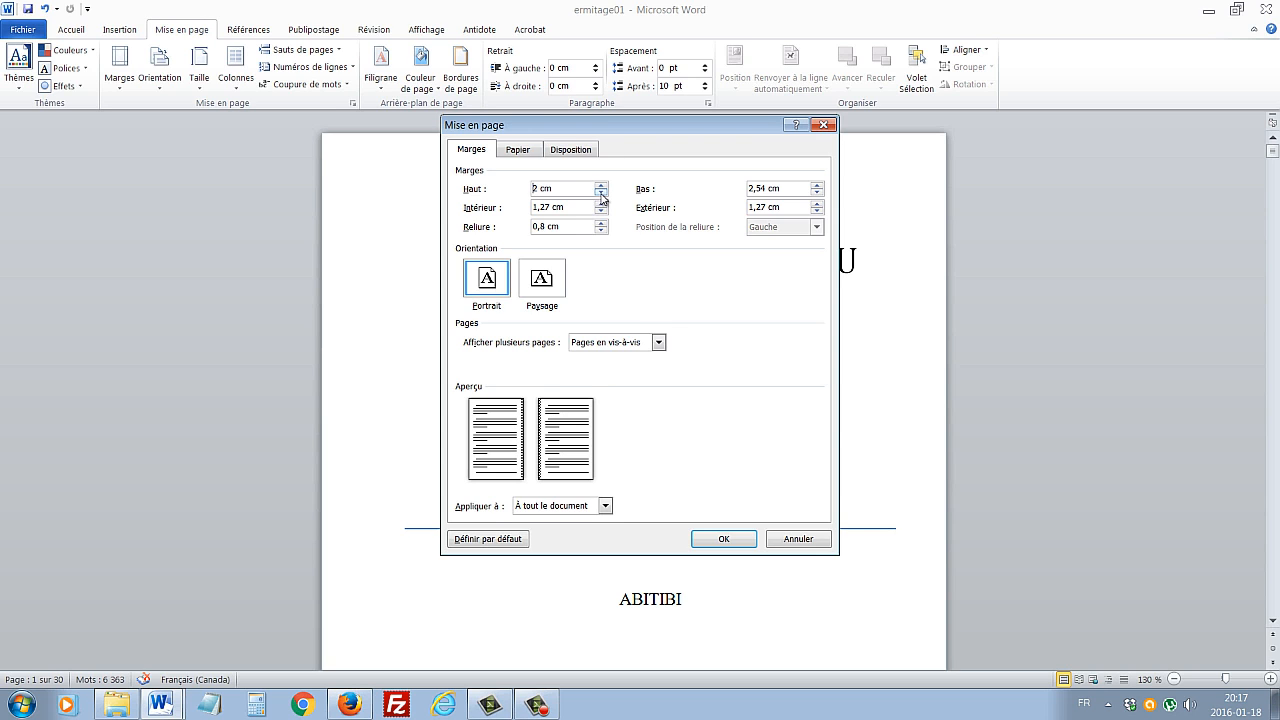
left_click(601, 198)
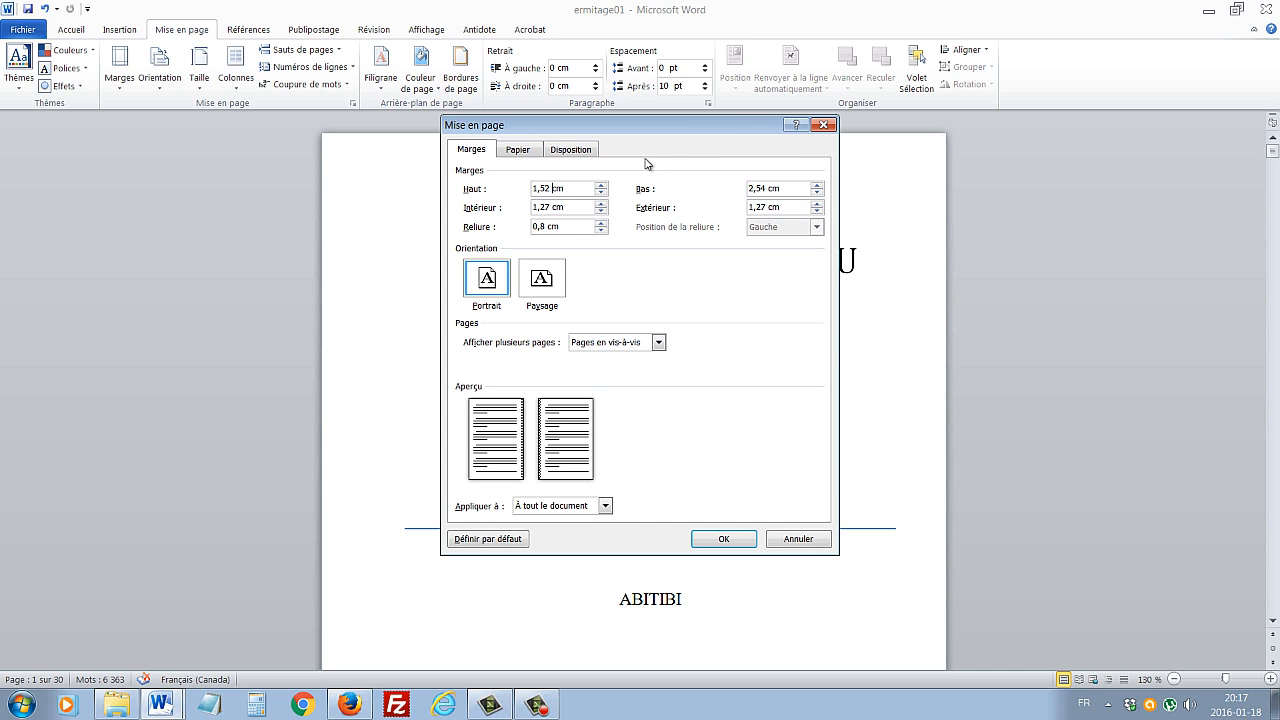
Set the manuscript's bottom margin to 1,52 cm and its inside margin to 2 cm.
left_click(780, 188)
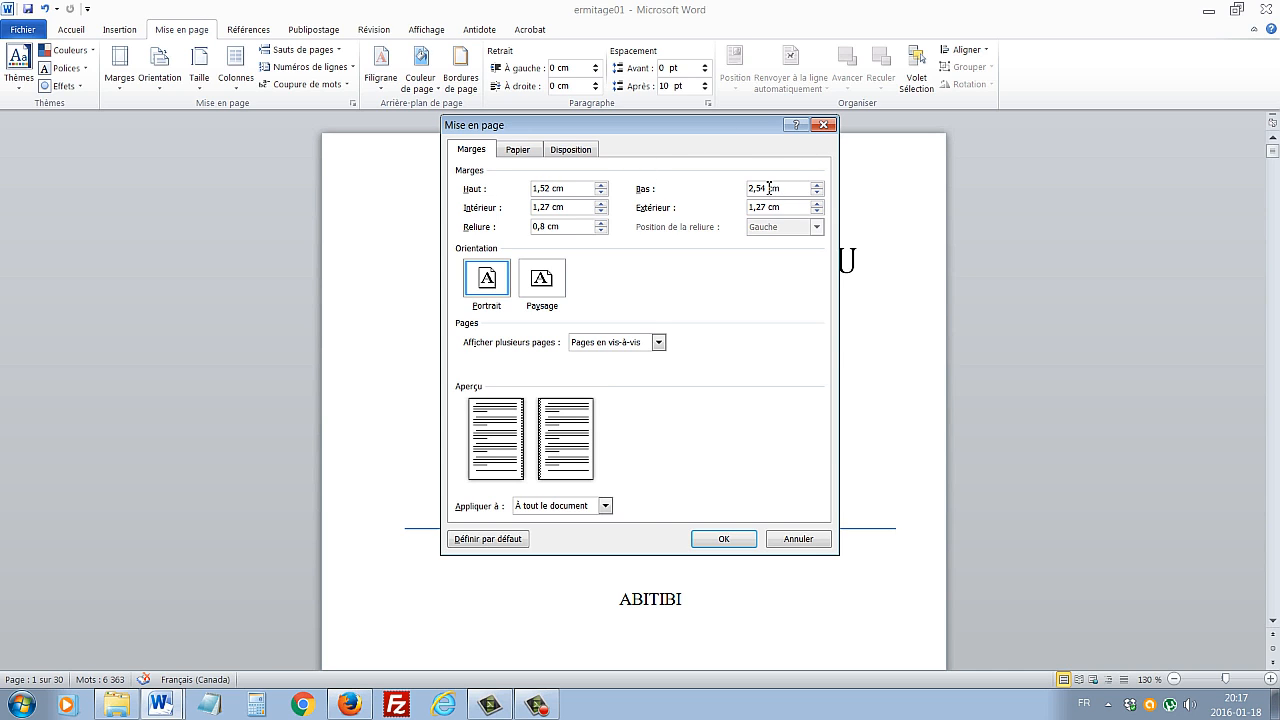
left_click_drag(766, 188, 692, 196)
type("1")
left_click(600, 213)
left_click(603, 204)
Check the manuscript's paper size and set the section start to Page impaire in the layout settings.
left_click(518, 150)
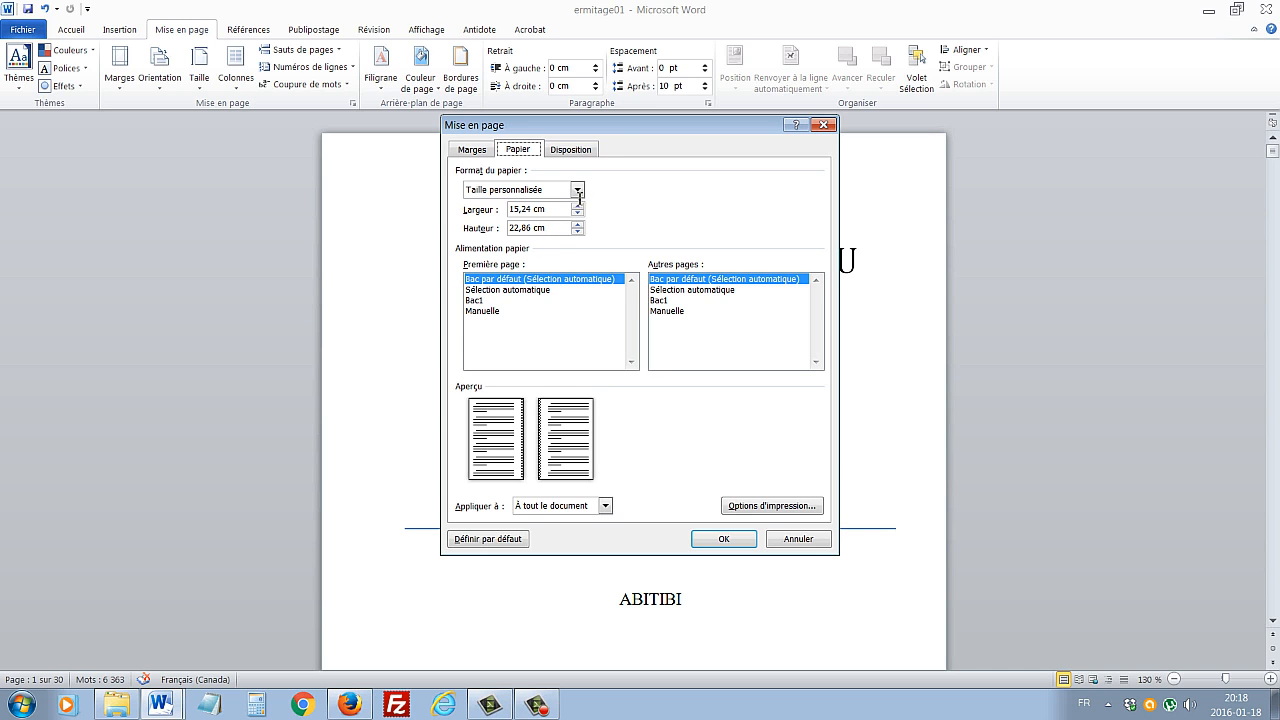
left_click(584, 150)
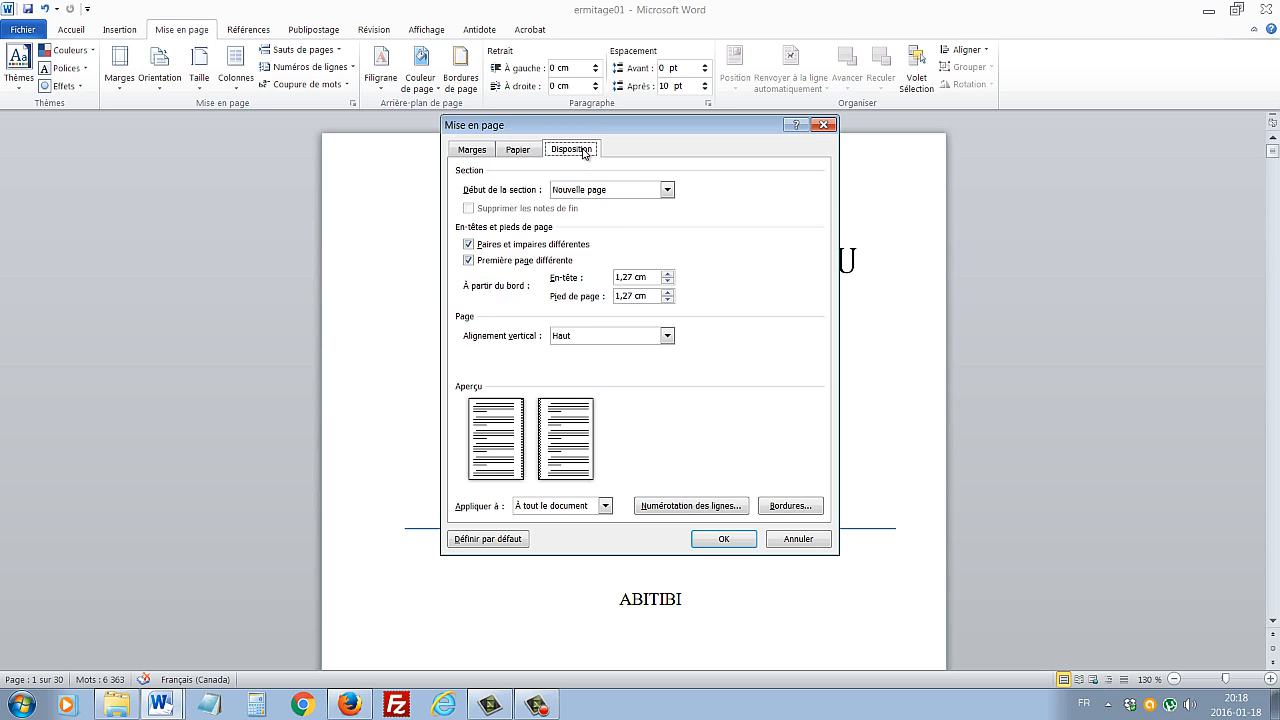
left_click(667, 190)
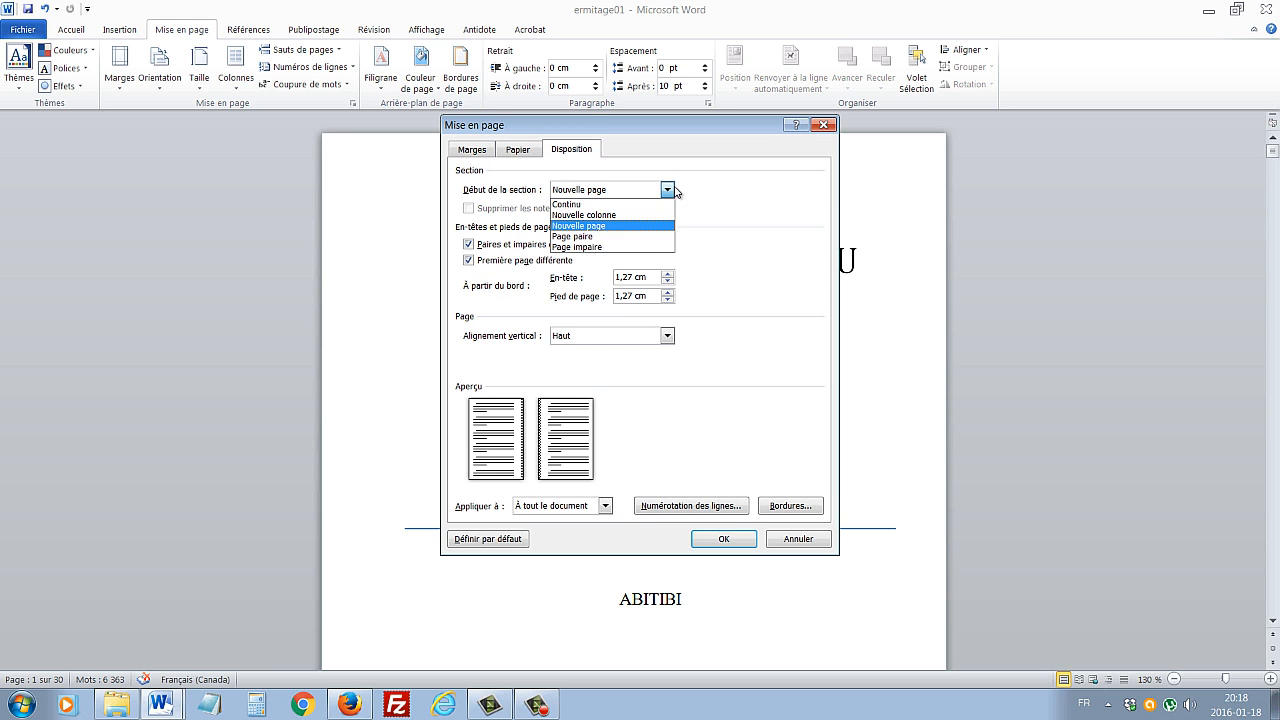
left_click(631, 247)
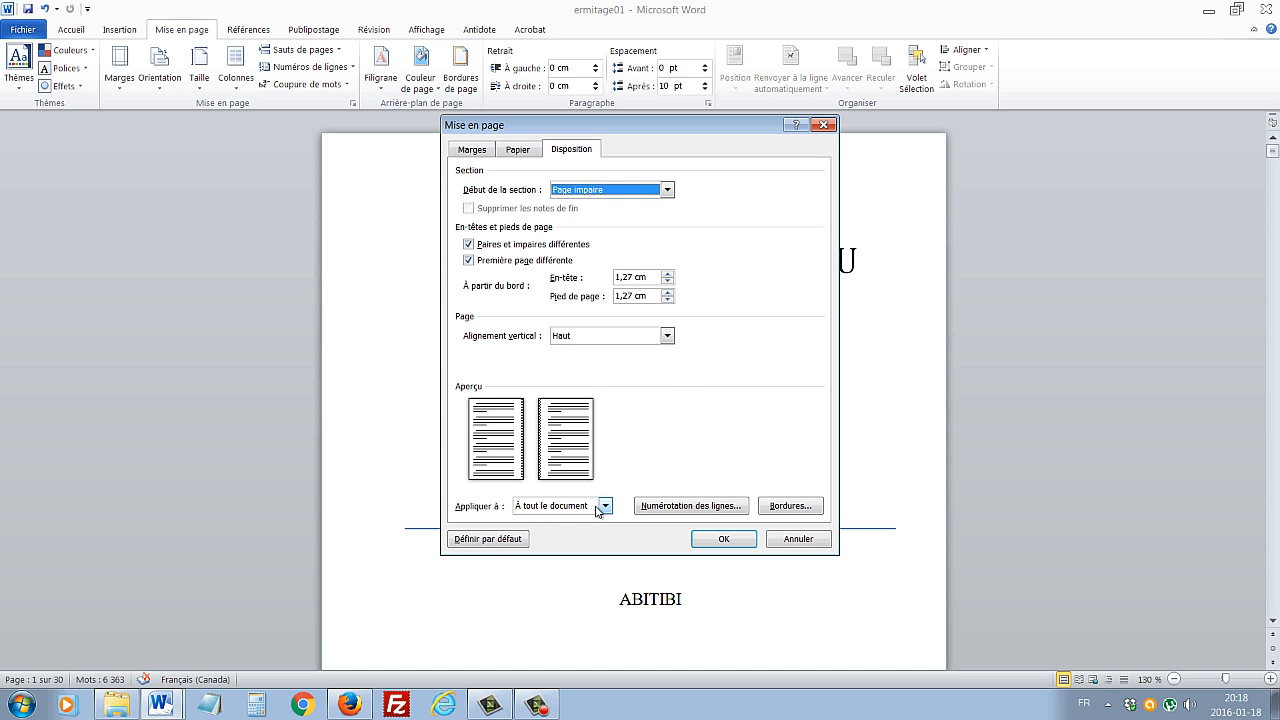
Recheck the paper and margin settings, and save this page setup as the default for the NORMAL template.
left_click(519, 153)
left_click(476, 150)
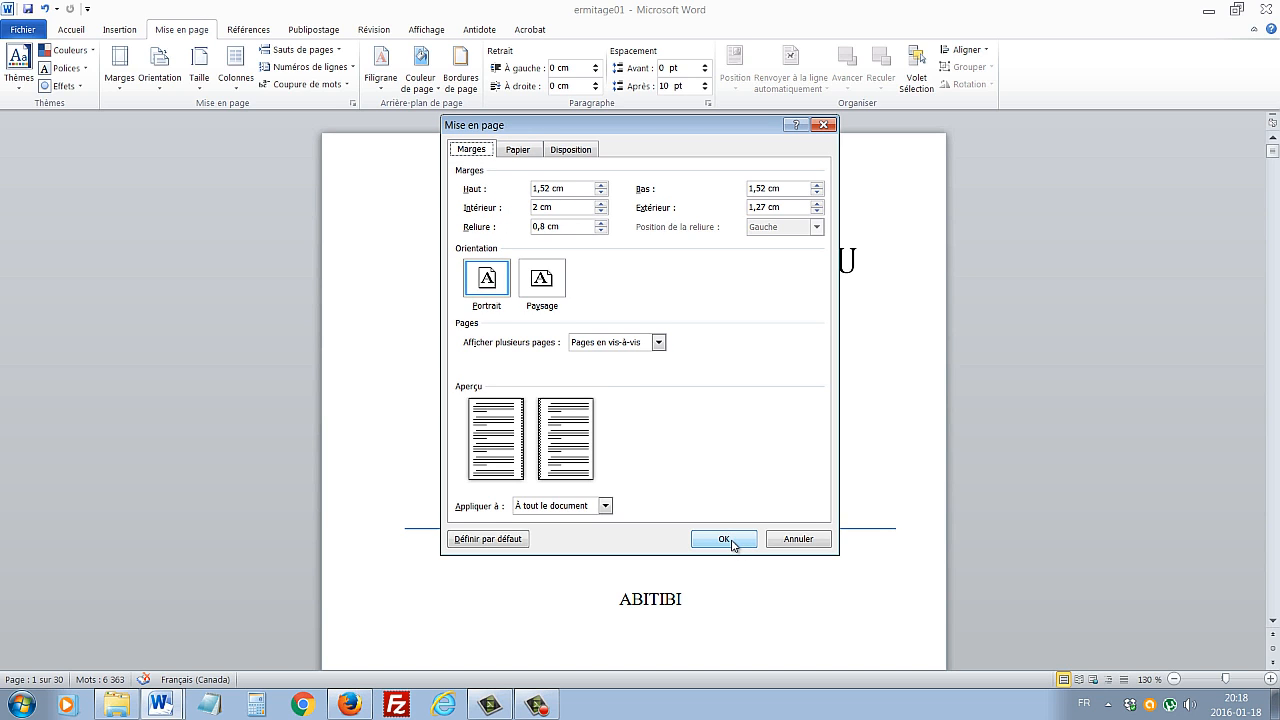
left_click(501, 541)
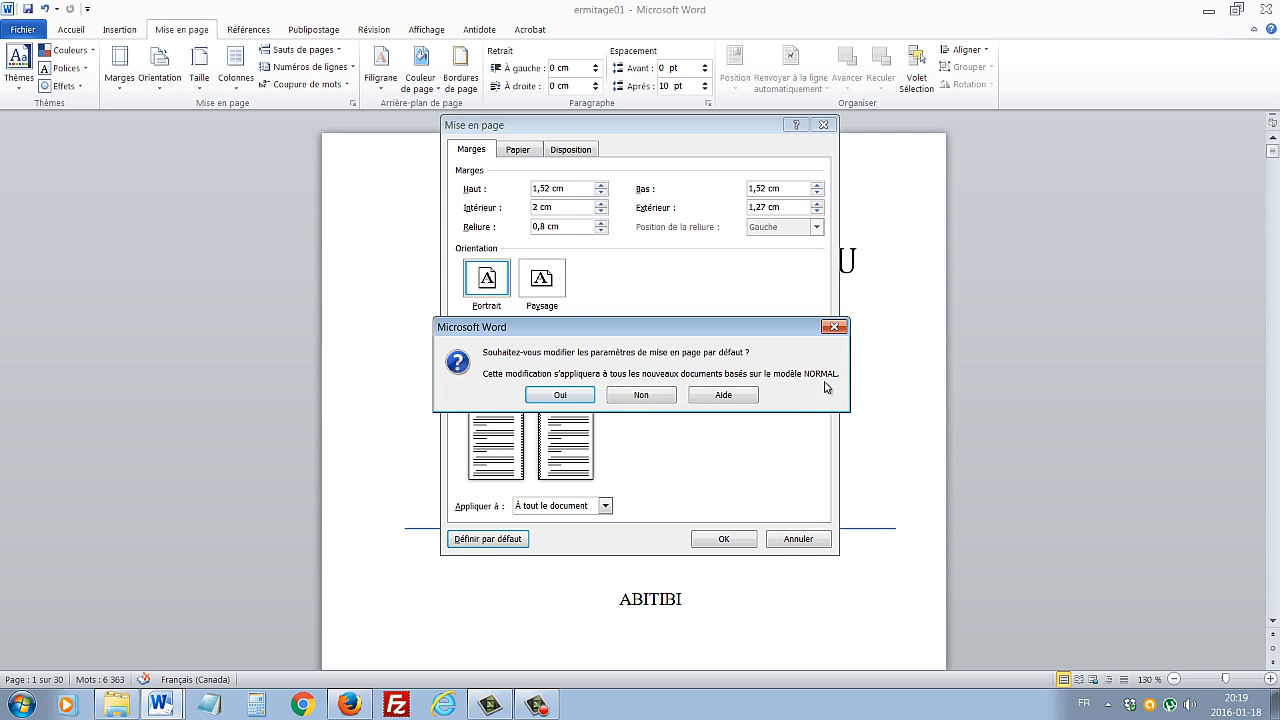
left_click(561, 396)
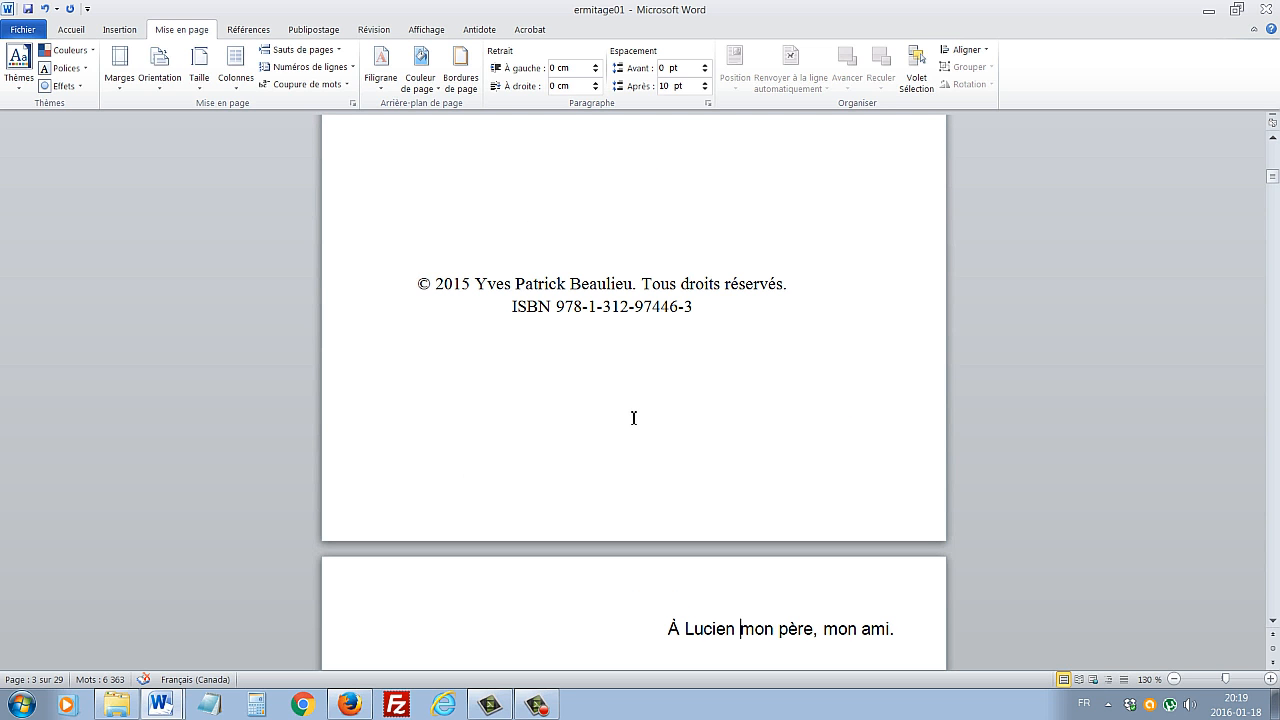
Insert two blank lines above the author's name on the manuscript's title page.
scroll(633, 418, "up", 15)
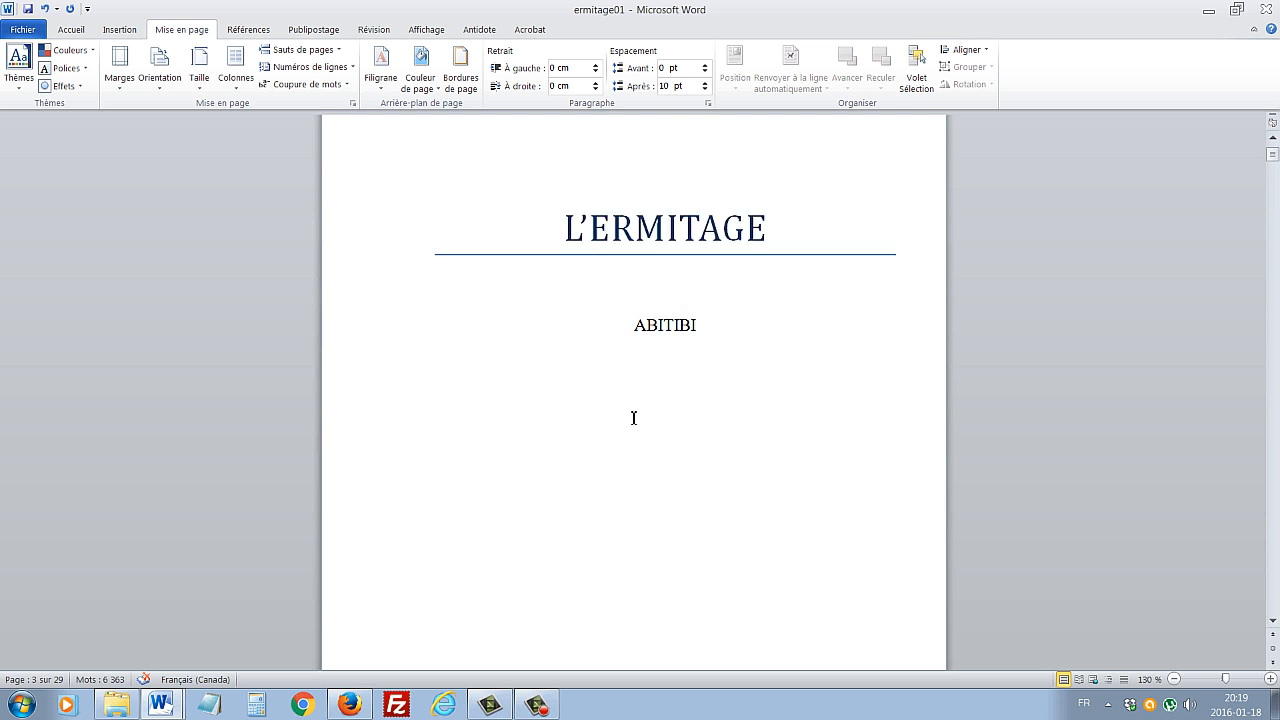
left_click(455, 215)
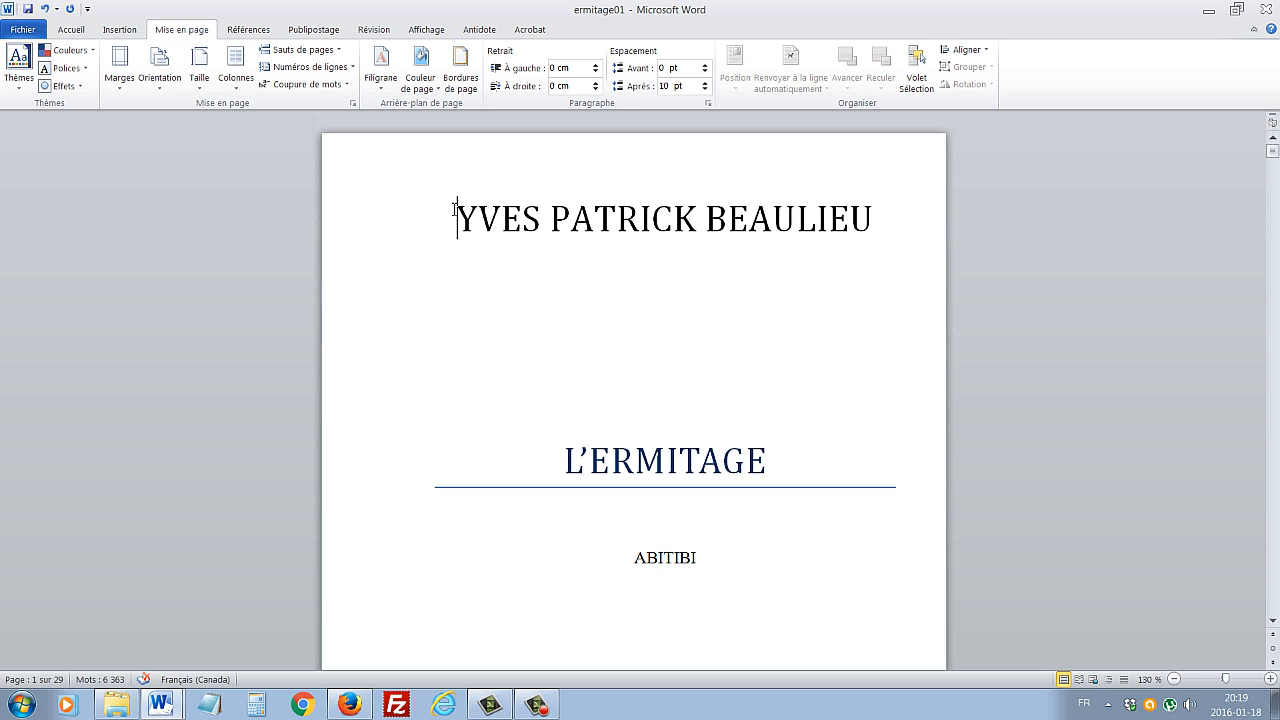
key("Return")
key("Return")
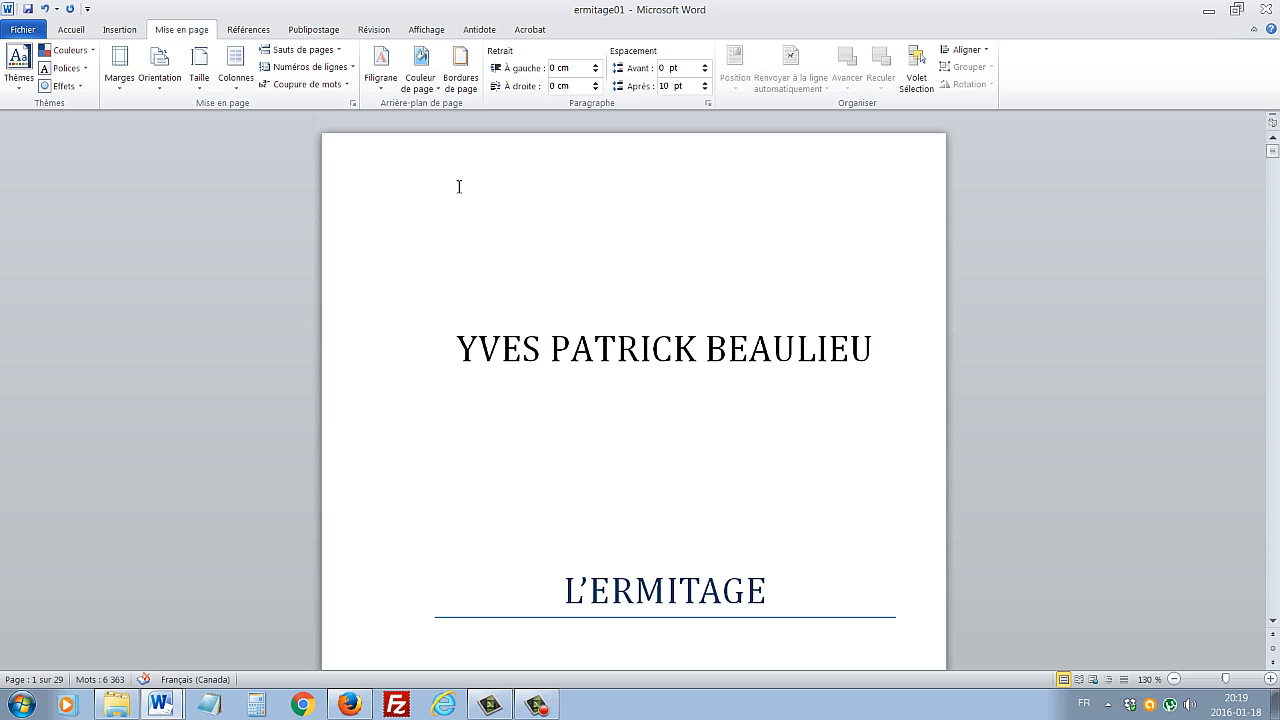
Insert blank lines before the CHAPITRE PREMIER heading to push it onto the following page.
scroll(443, 240, "down", 15)
scroll(553, 268, "down", 15)
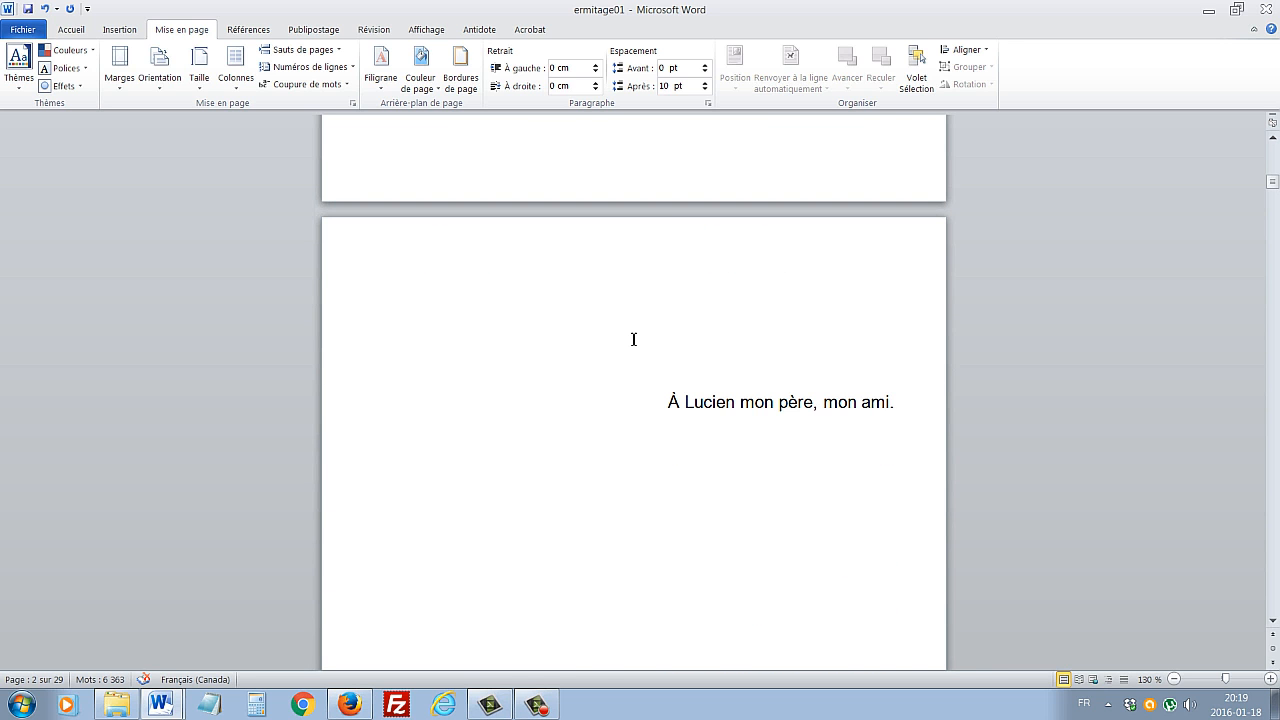
scroll(625, 347, "down", 10)
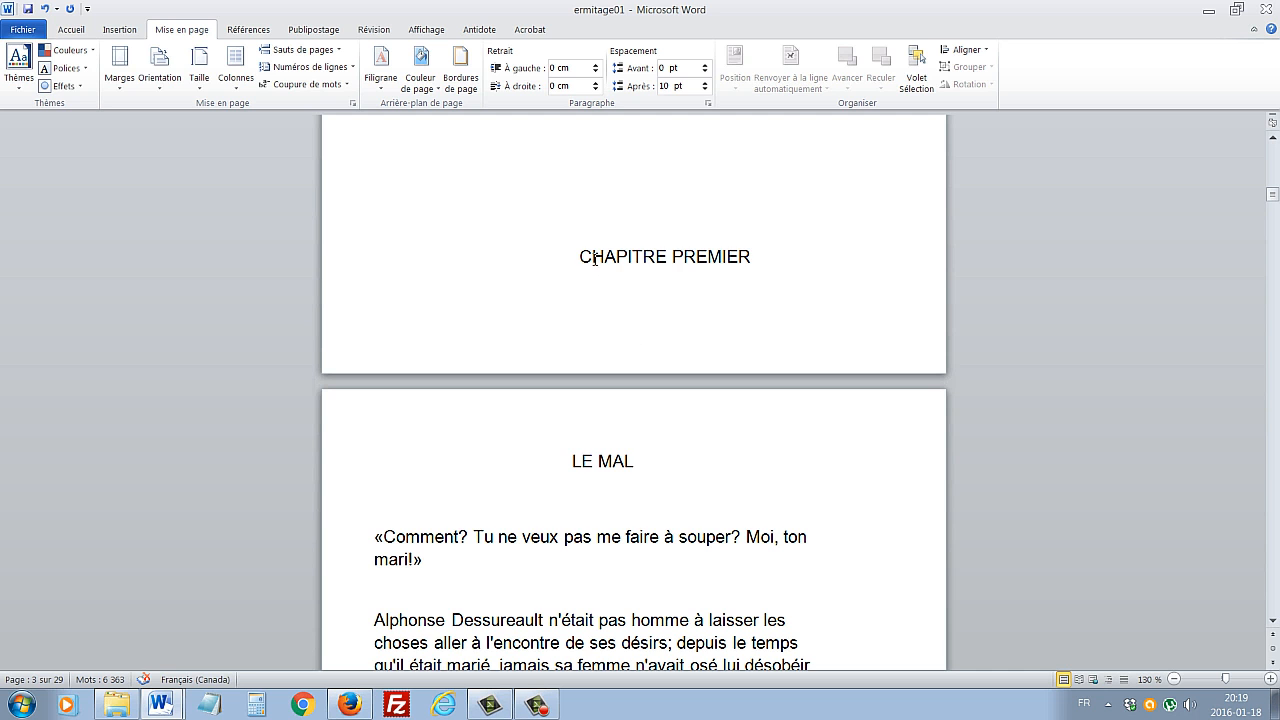
left_click(580, 256)
key("Return")
key("Return")
key("Return")
key("Return")
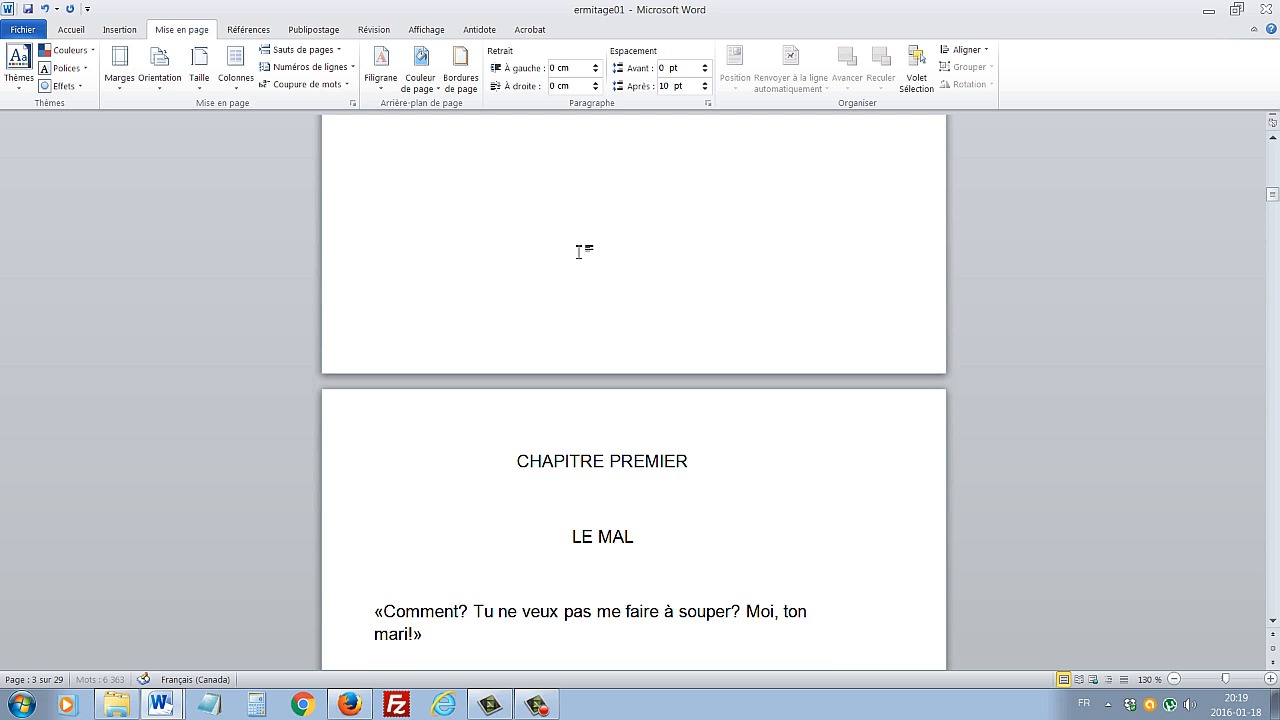
Examine the page layout from the dedication page through the first pages of chapter one.
scroll(580, 252, "down", 11)
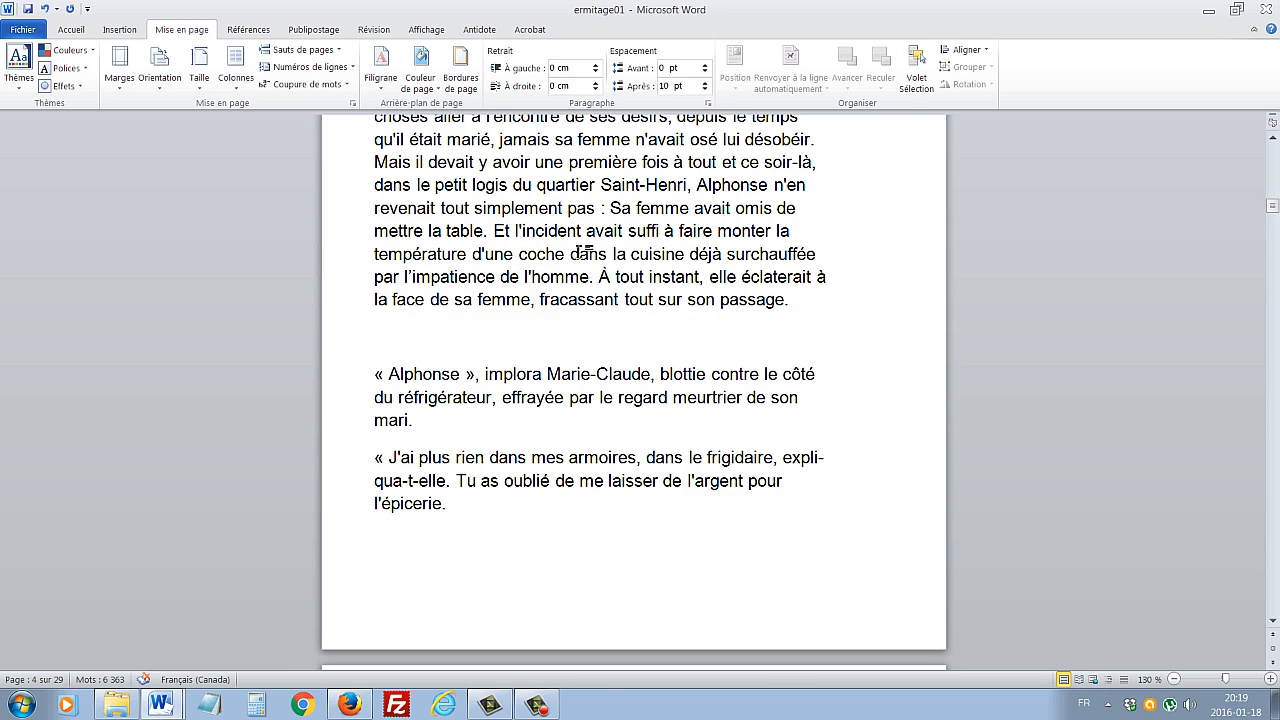
scroll(580, 252, "down", 4)
scroll(580, 252, "up", 9)
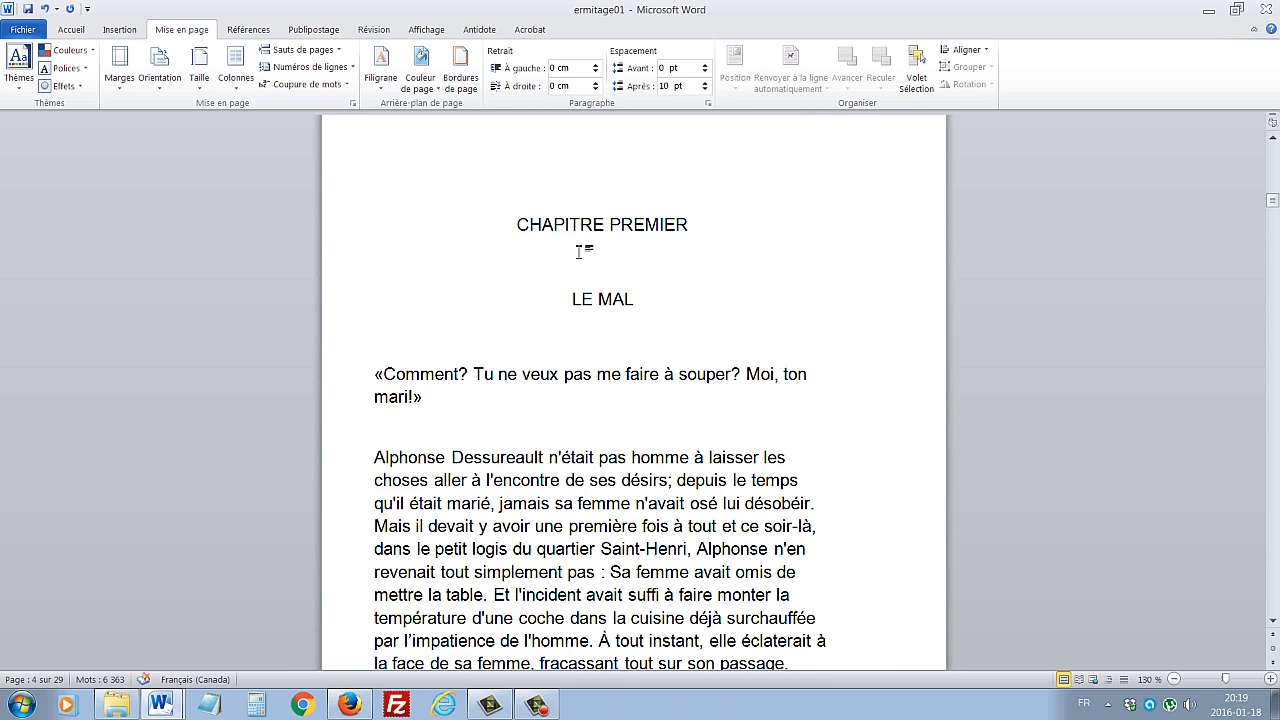
scroll(580, 252, "up", 15)
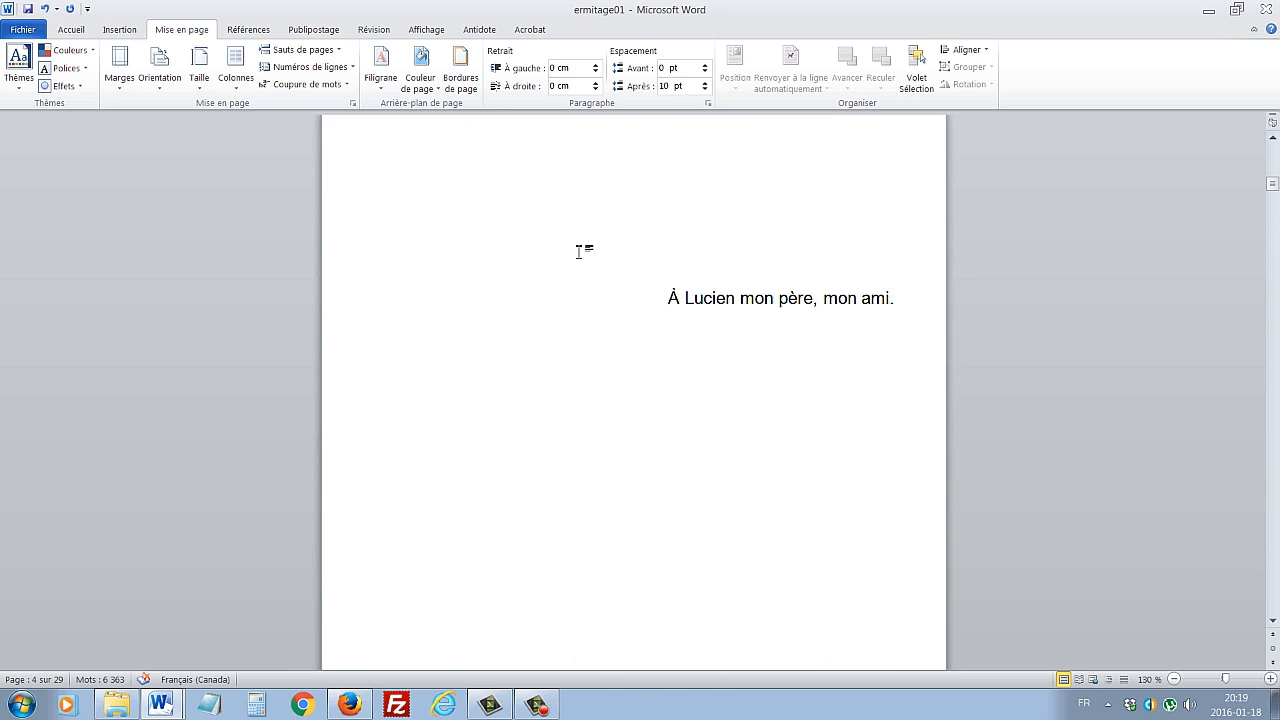
scroll(580, 252, "up", 1)
scroll(580, 252, "down", 20)
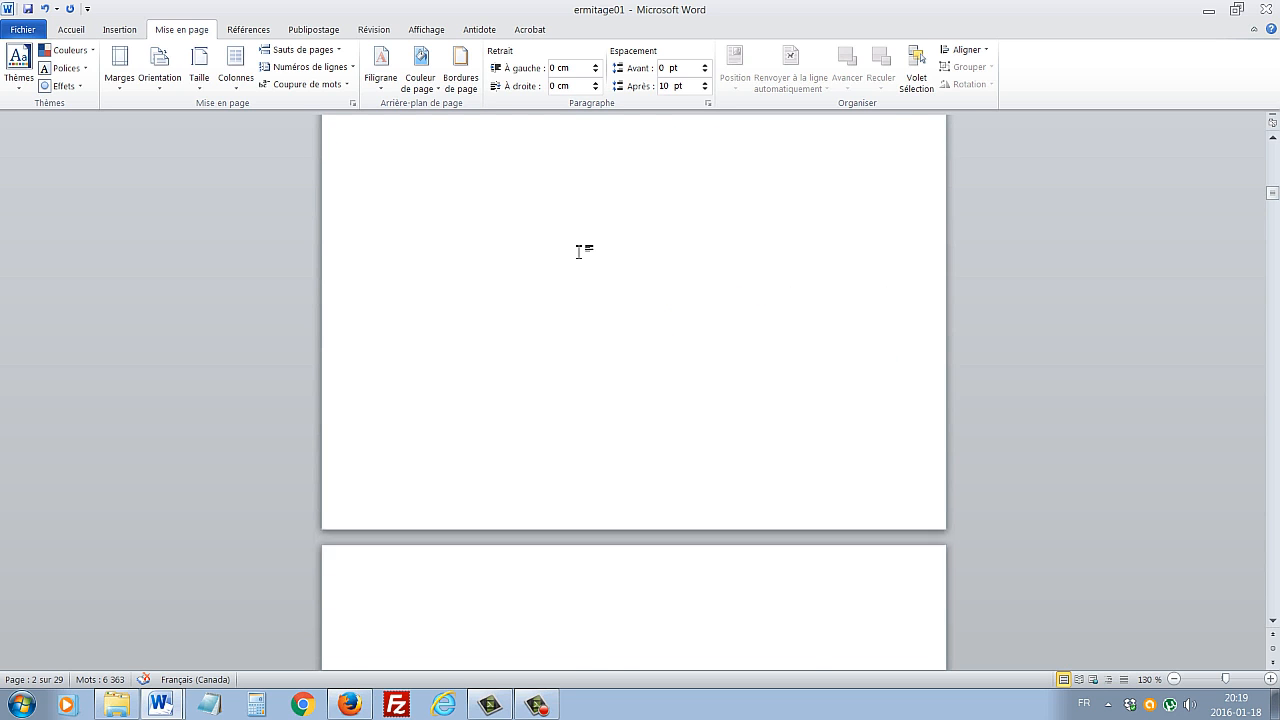
scroll(584, 249, "down", 2)
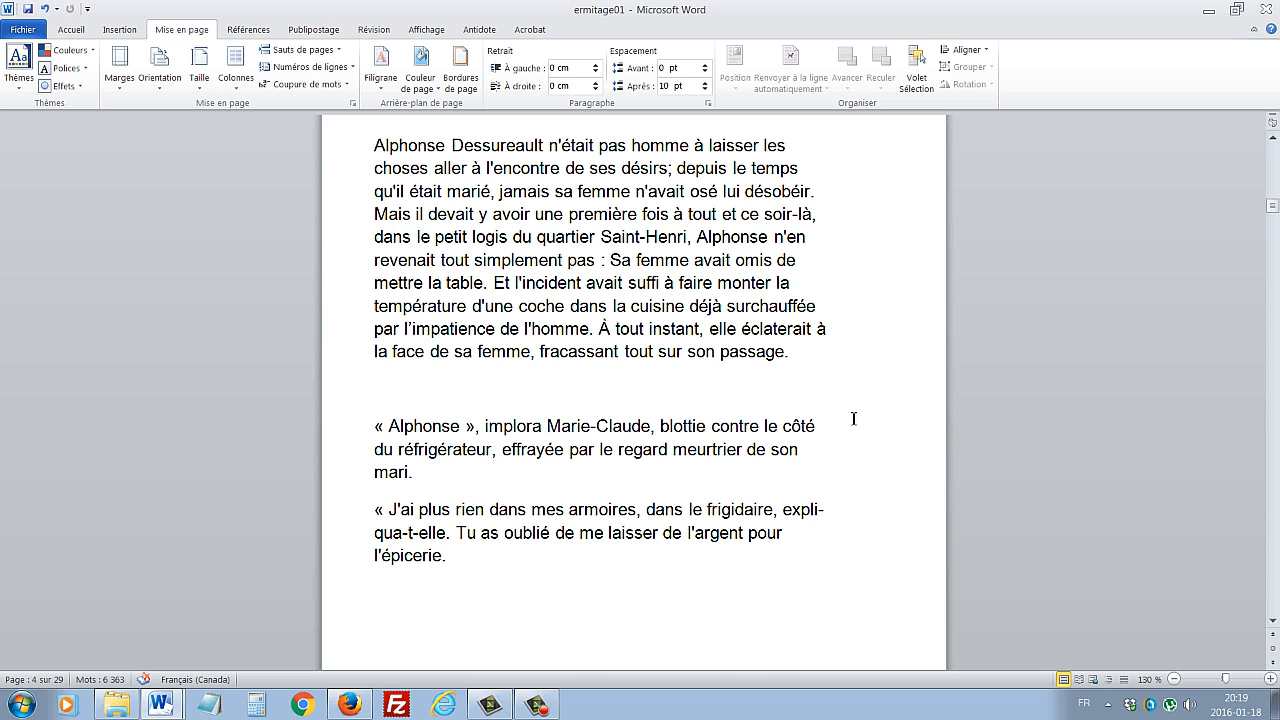
scroll(851, 419, "up", 7)
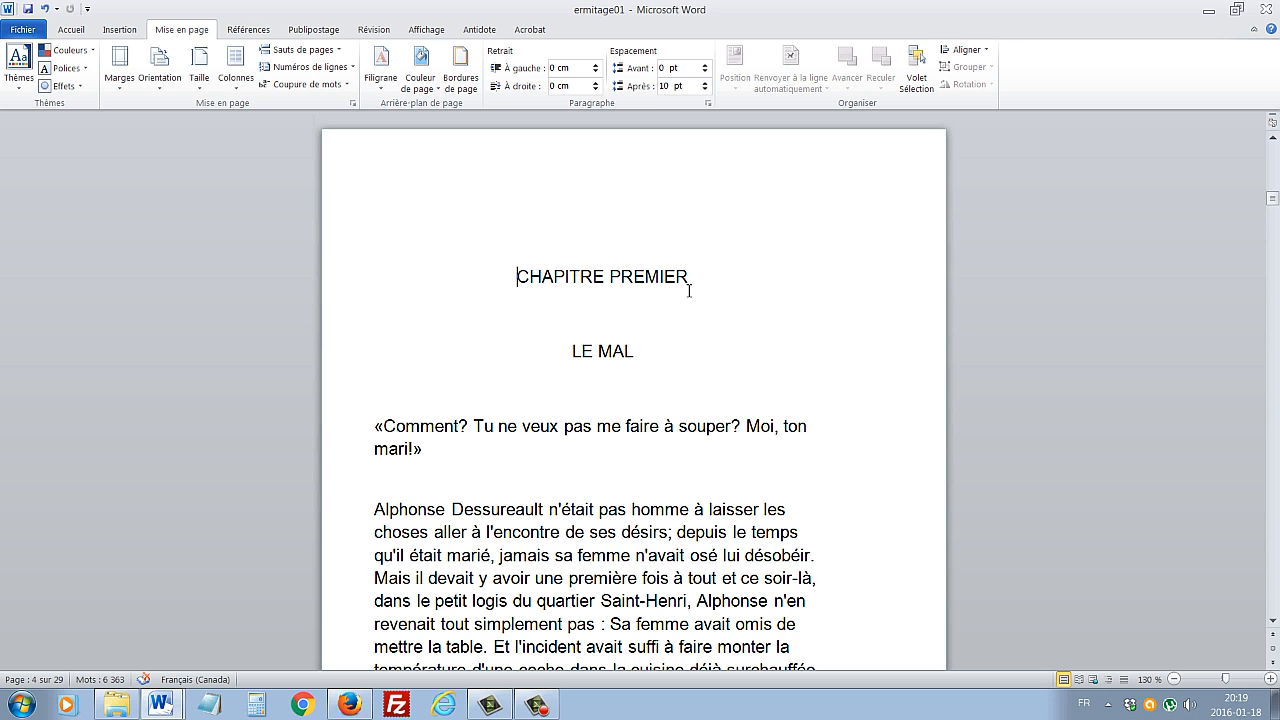
scroll(726, 261, "down", 1)
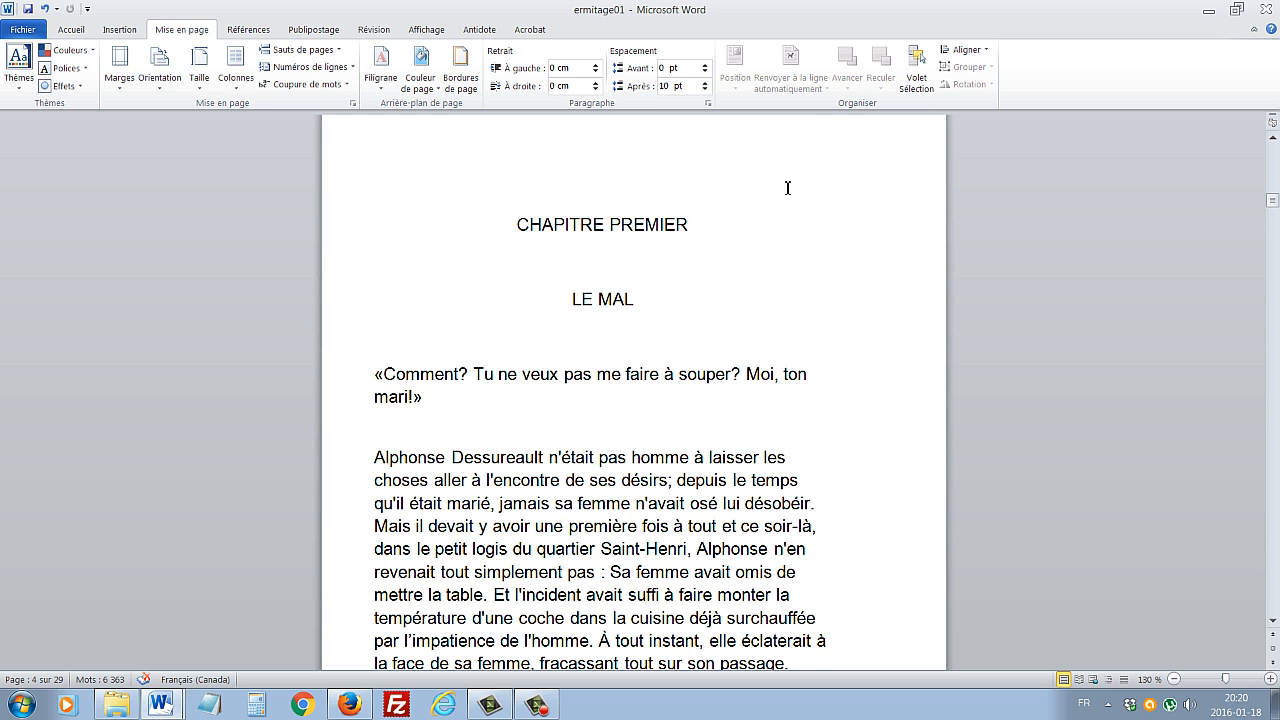
scroll(767, 215, "down", 9)
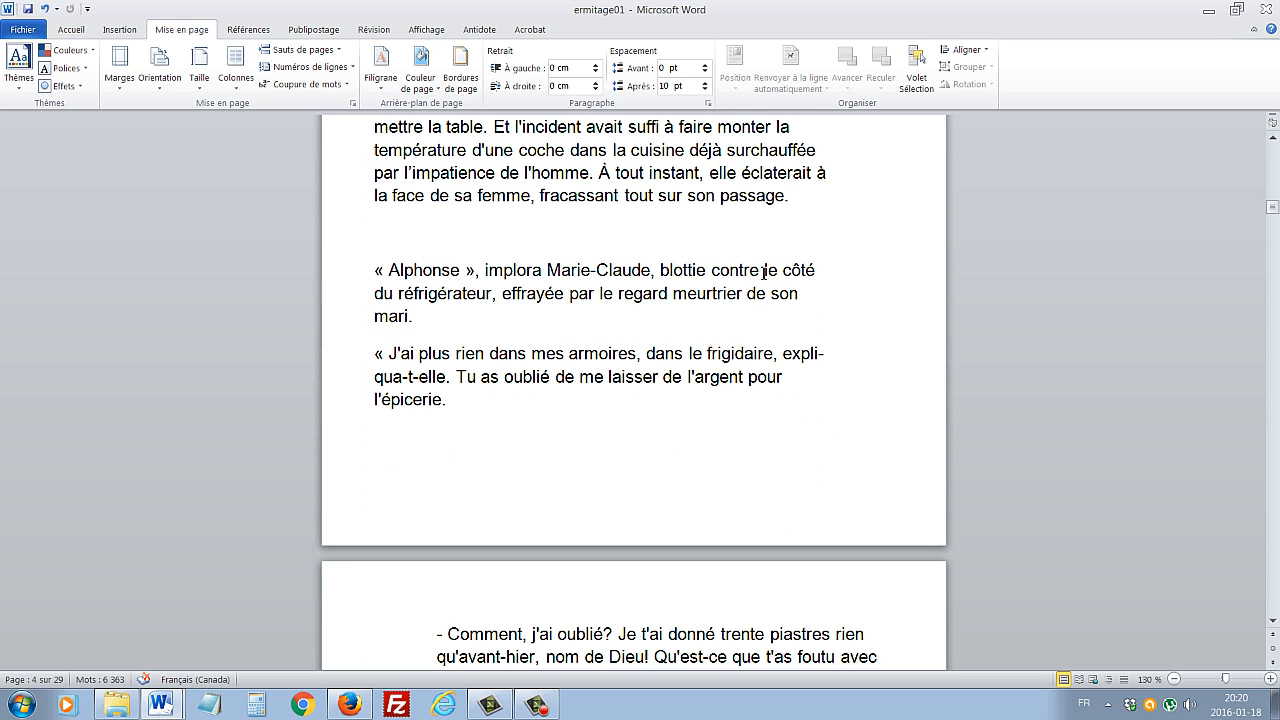
scroll(850, 394, "up", 8)
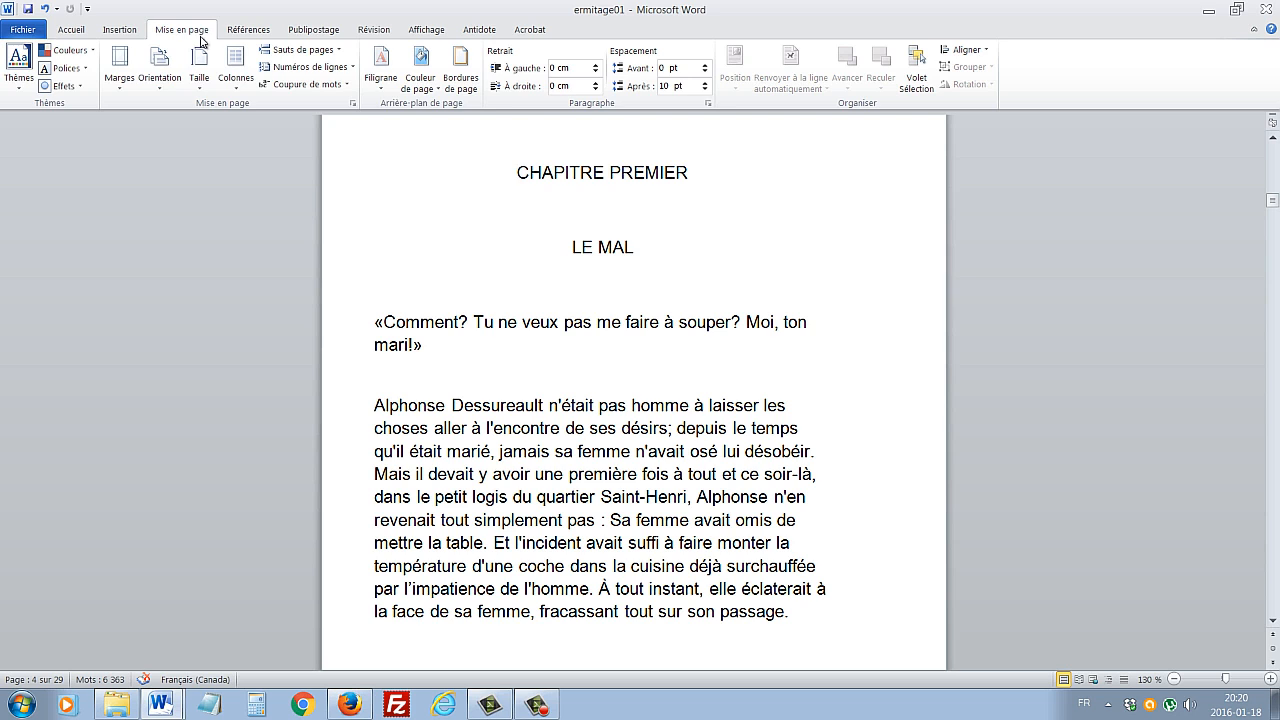
Insert a next-page section break before the CHAPITRE PREMIER heading and check the surrounding pages.
left_click(335, 52)
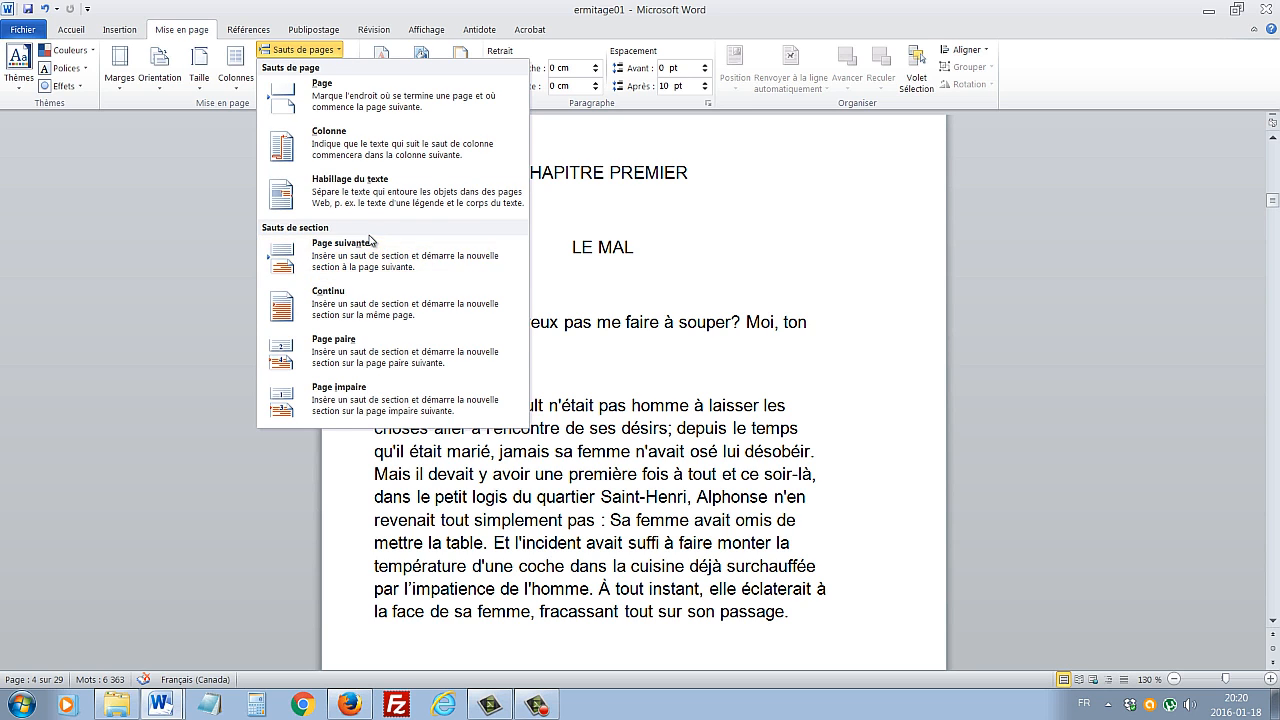
left_click(430, 276)
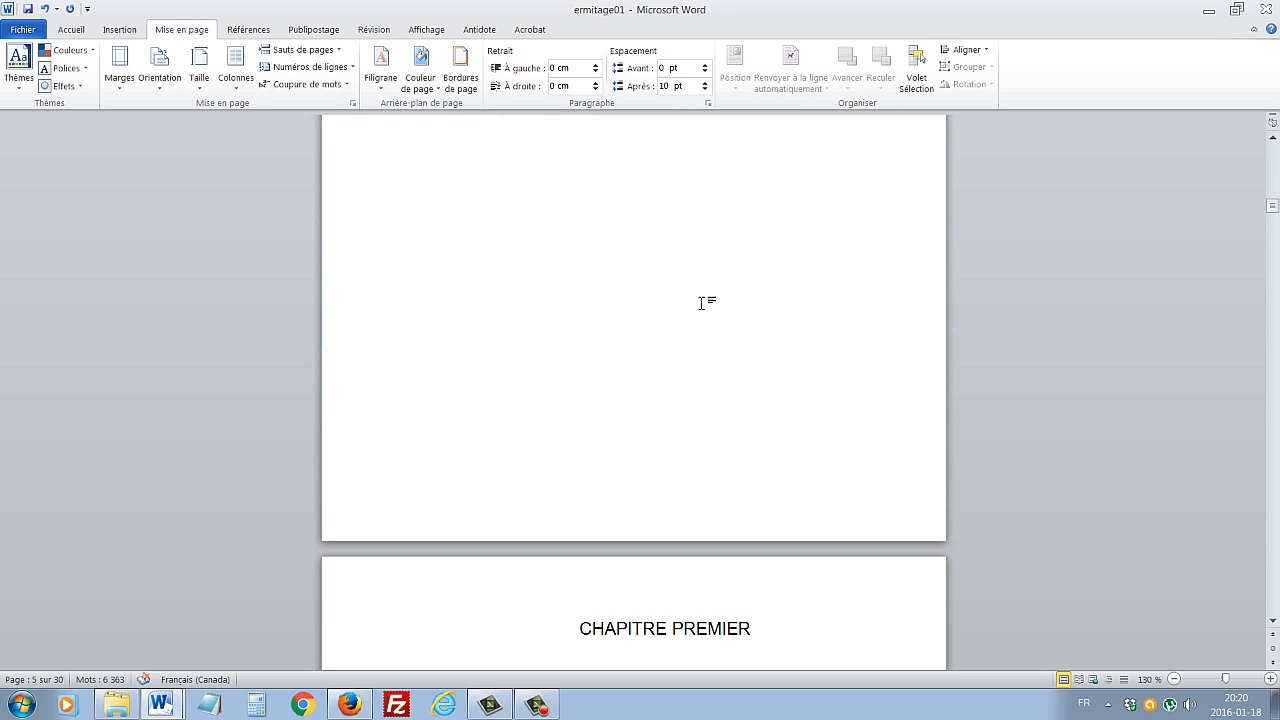
scroll(703, 302, "up", 3)
scroll(703, 303, "up", 20)
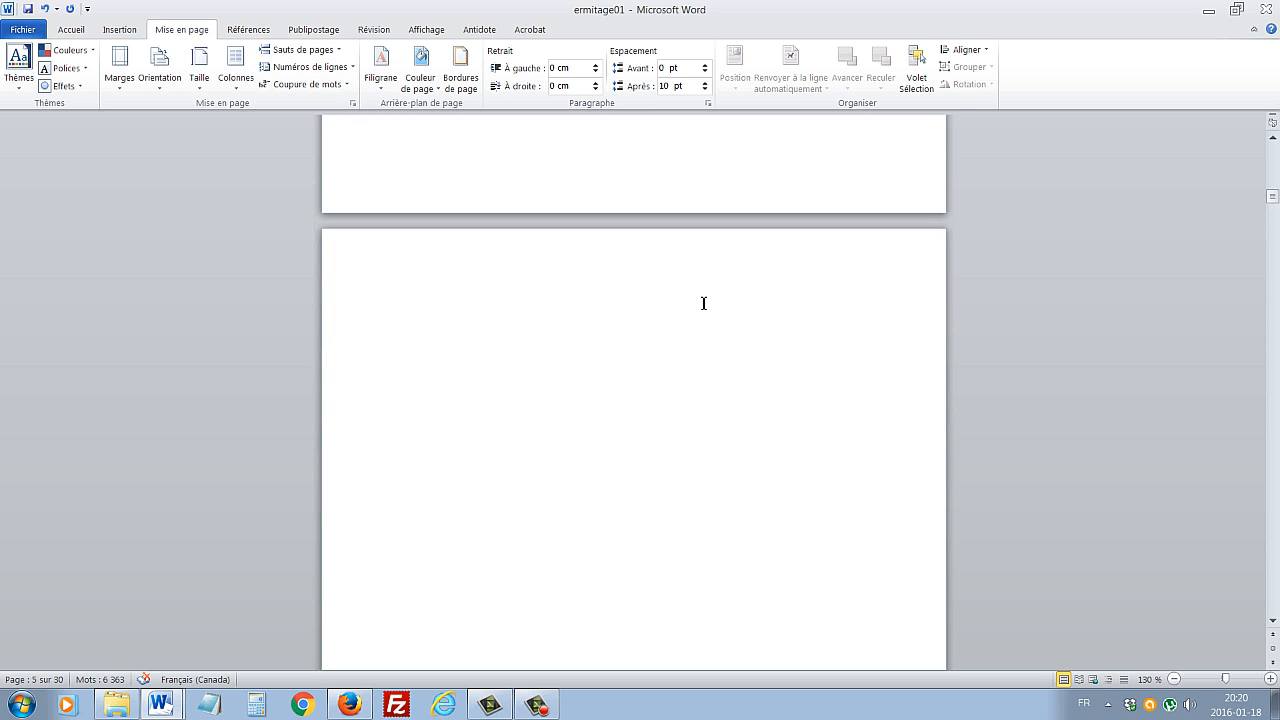
scroll(704, 303, "down", 1)
scroll(703, 302, "down", 20)
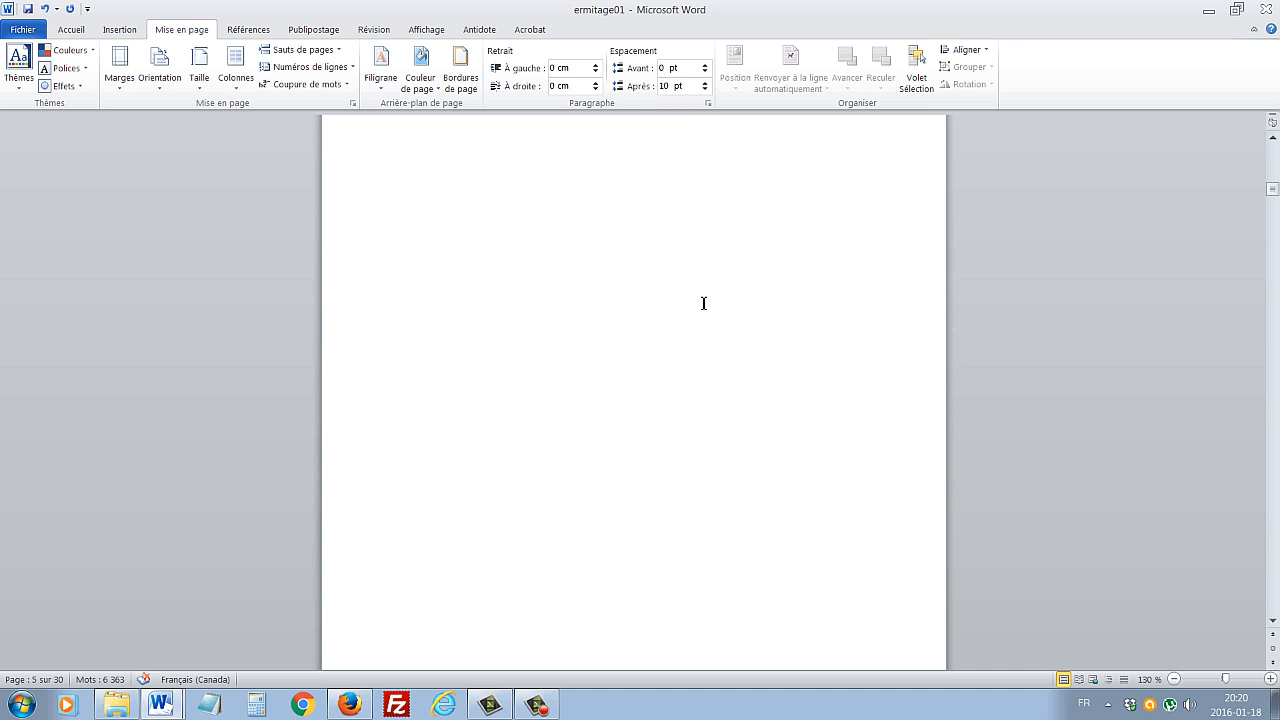
scroll(638, 243, "down", 20)
scroll(639, 244, "down", 1)
left_click(639, 244)
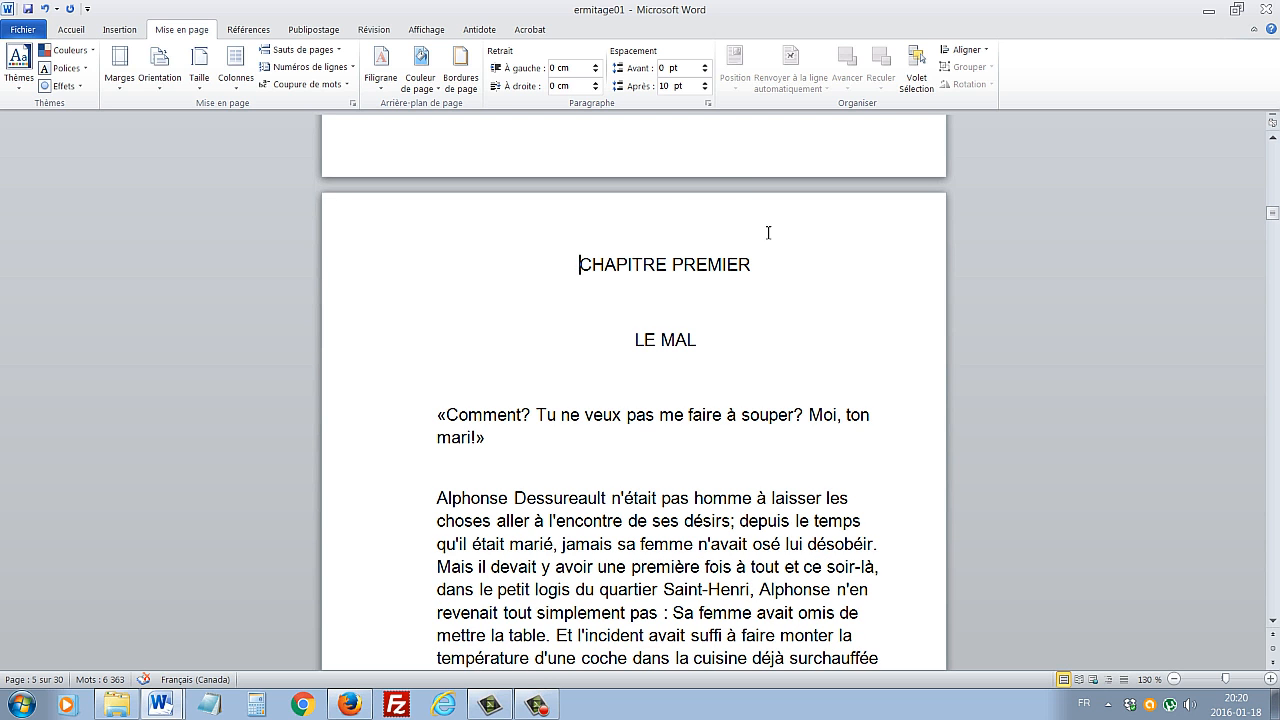
Examine the first page of chapter one and how its text continues onto the following page.
scroll(770, 258, "down", 9)
scroll(763, 251, "down", 1)
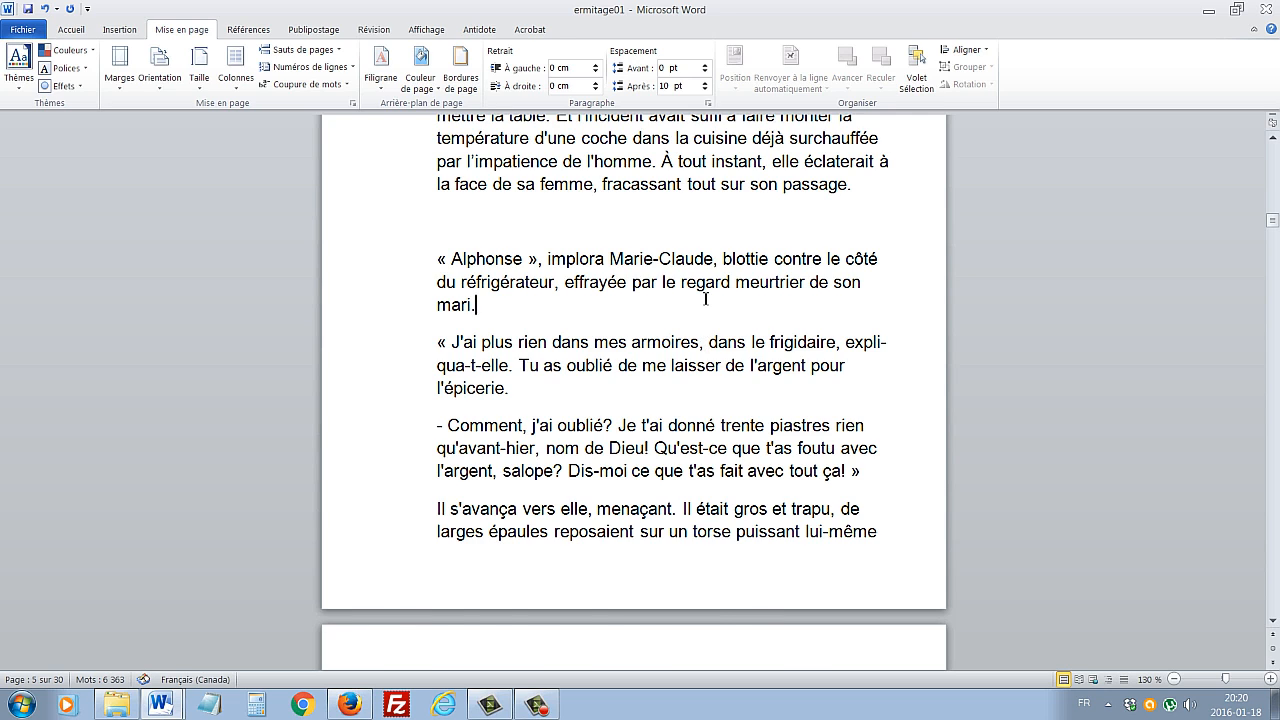
scroll(706, 298, "down", 3)
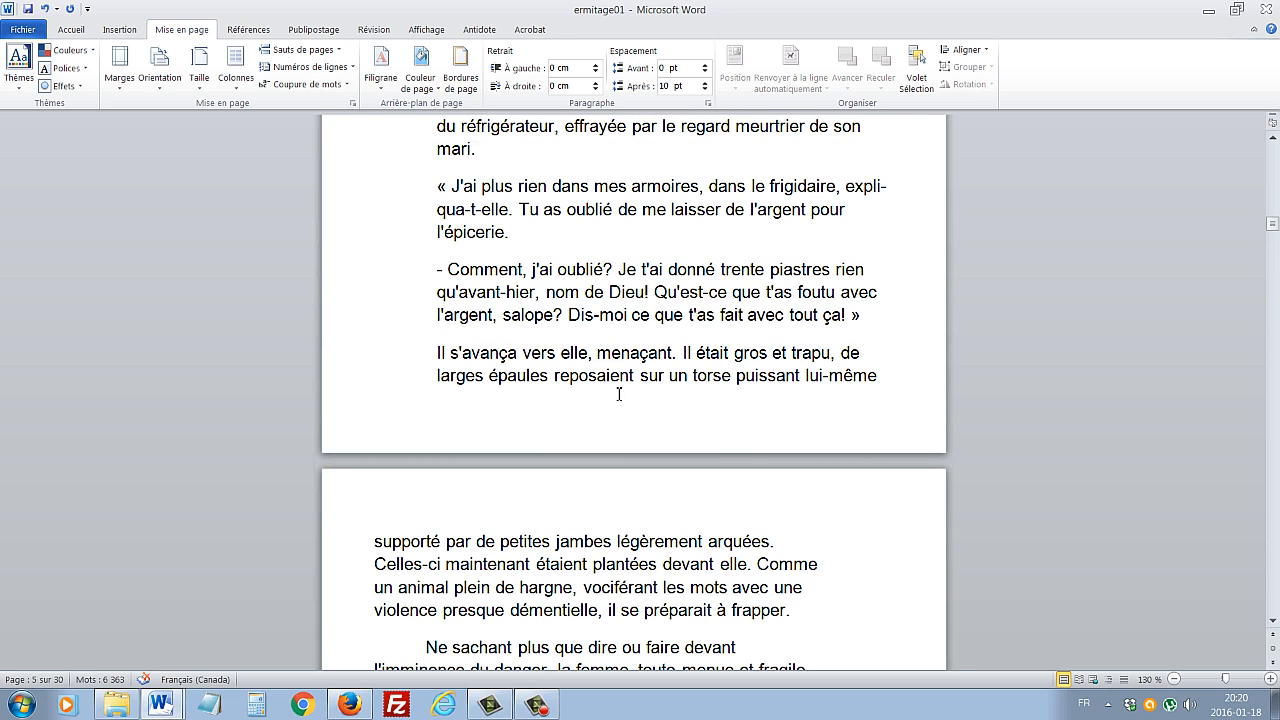
scroll(619, 394, "up", 15)
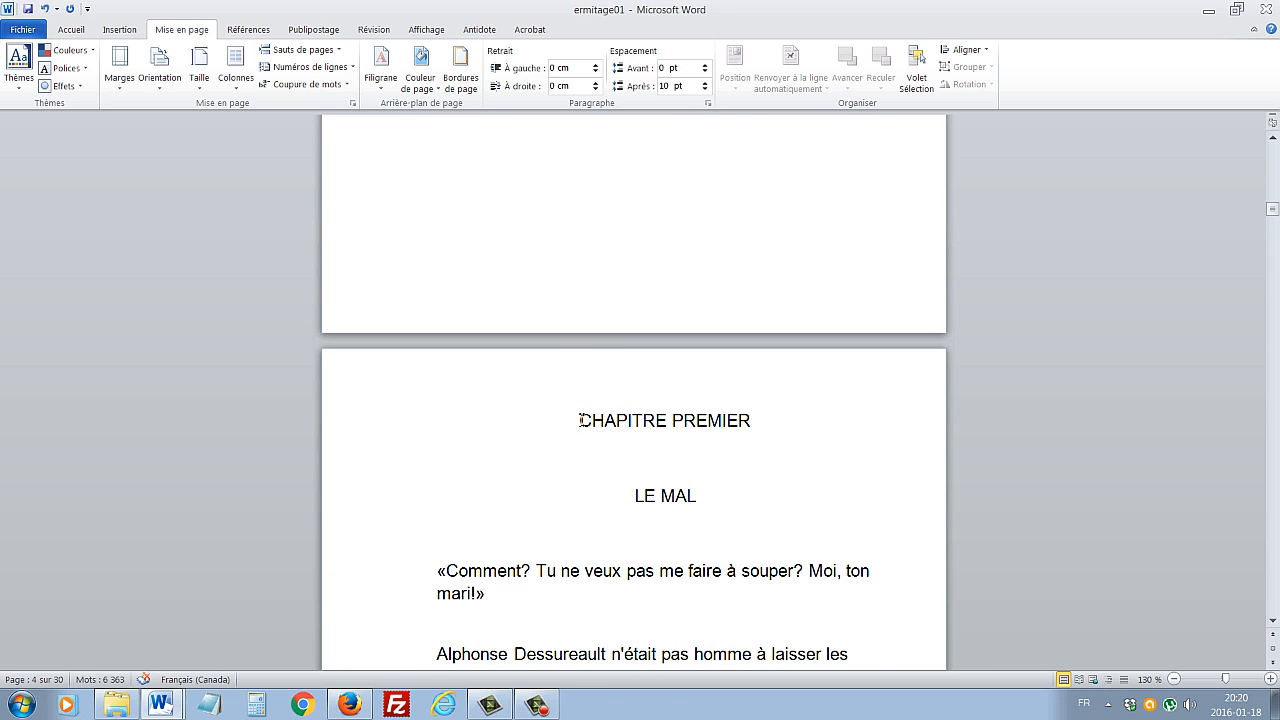
left_click(667, 424)
scroll(791, 406, "up", 1)
scroll(791, 406, "down", 5)
scroll(791, 407, "down", 9)
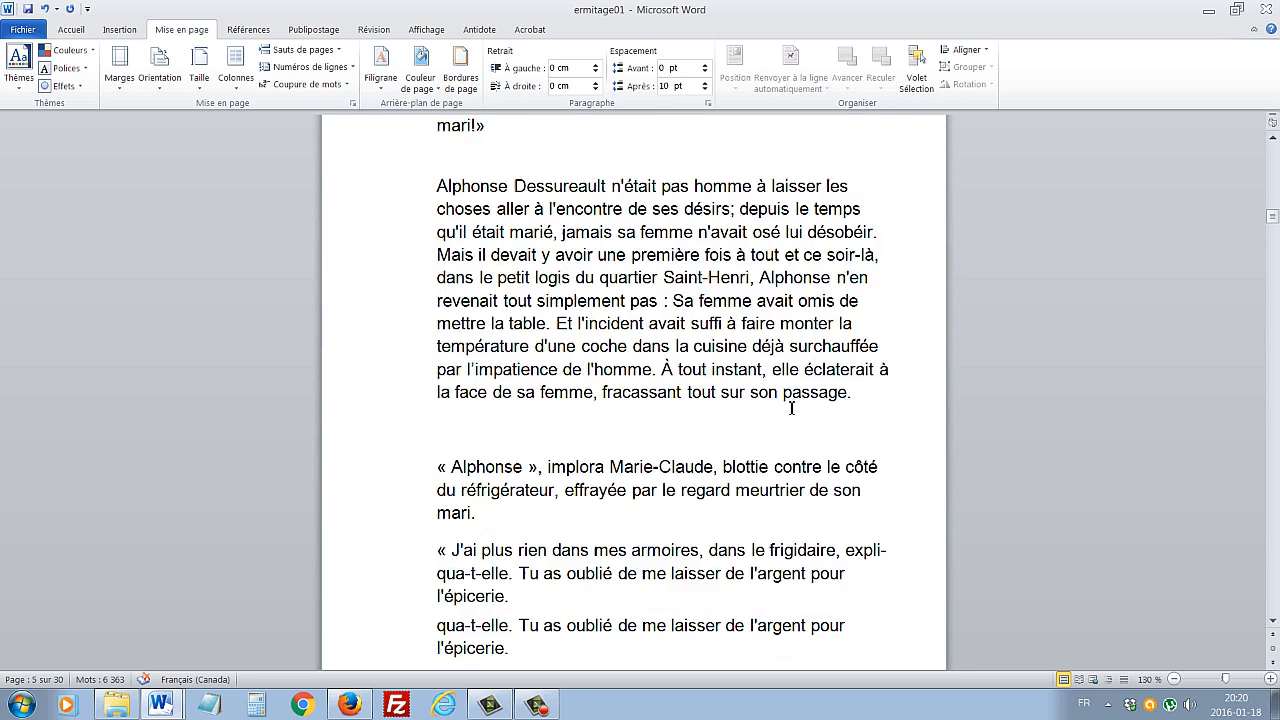
scroll(791, 407, "up", 10)
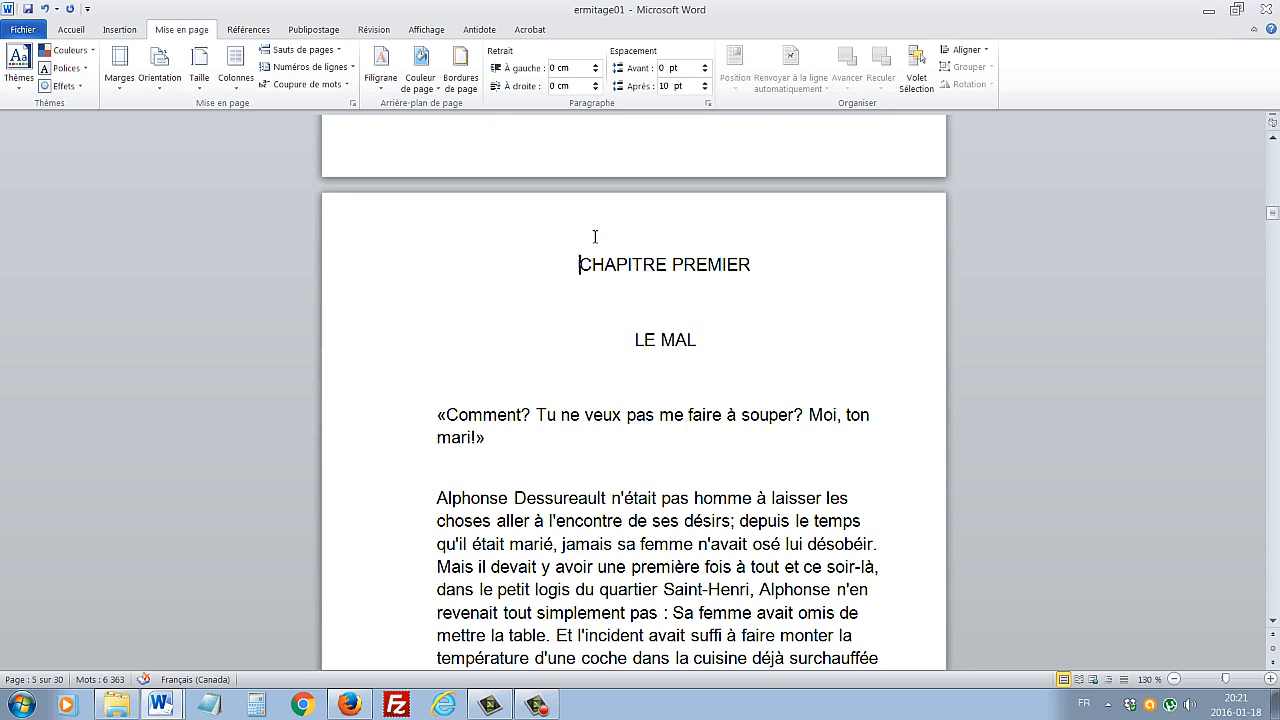
Insert a few blank lines above the CHAPITRE PREMIER heading to lower it on its page.
key("Return")
key("Return")
key("Return")
key("Return")
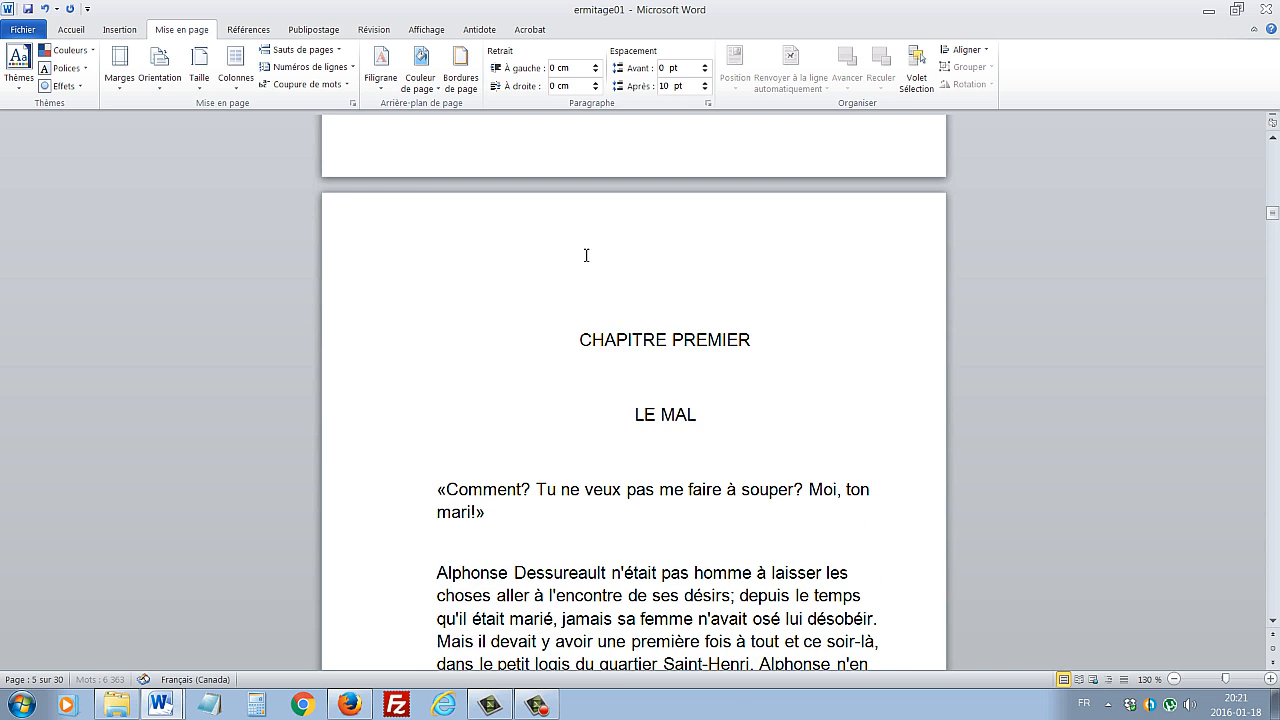
scroll(586, 255, "down", 9)
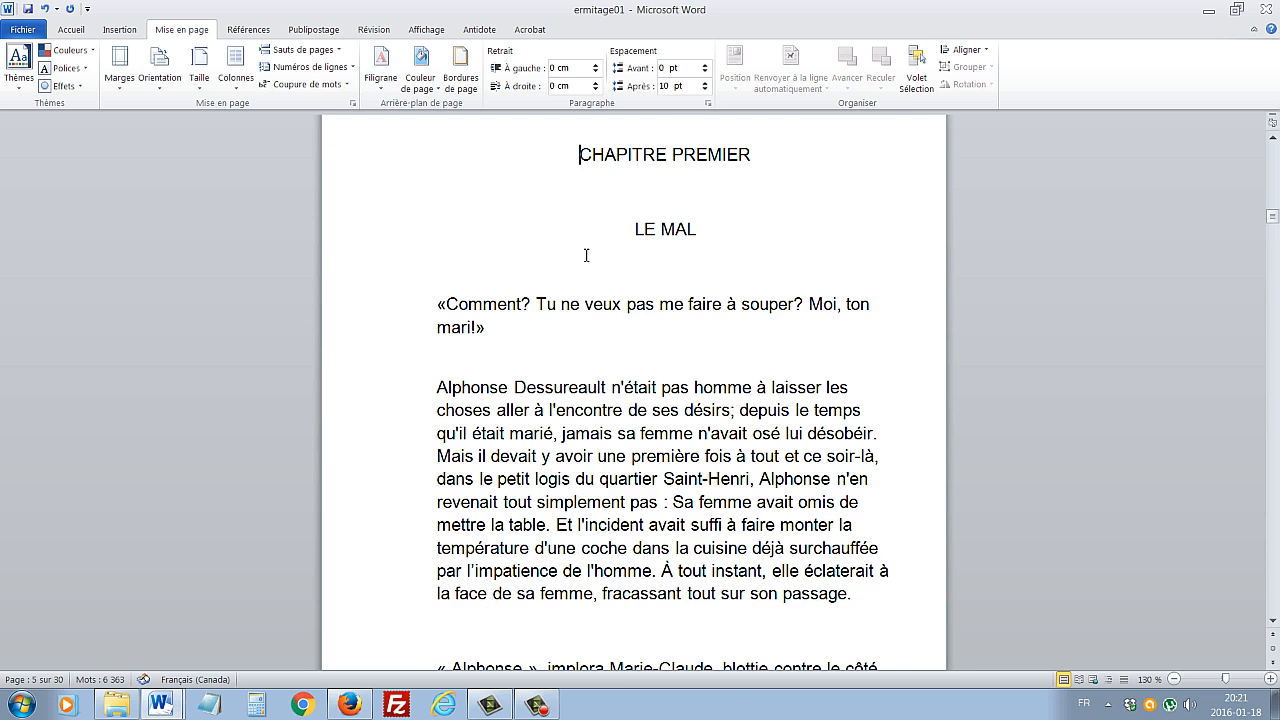
scroll(586, 255, "up", 5)
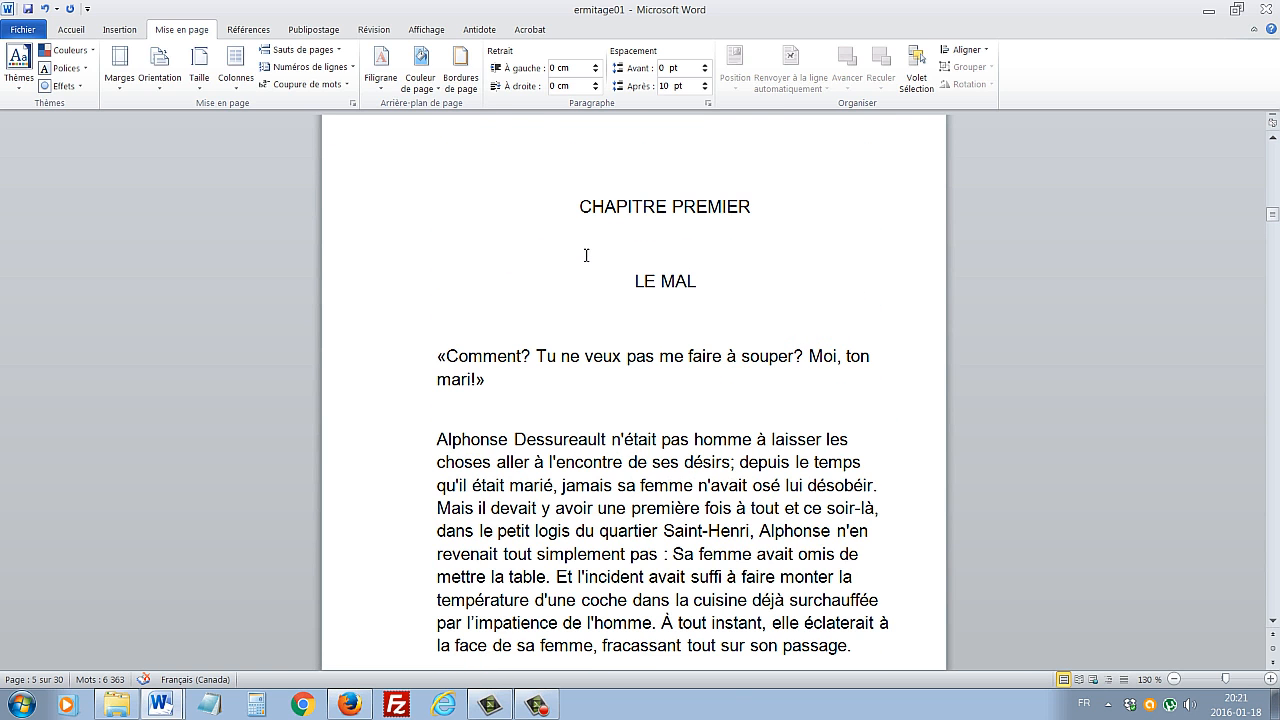
left_click(580, 165)
scroll(580, 165, "down", 6)
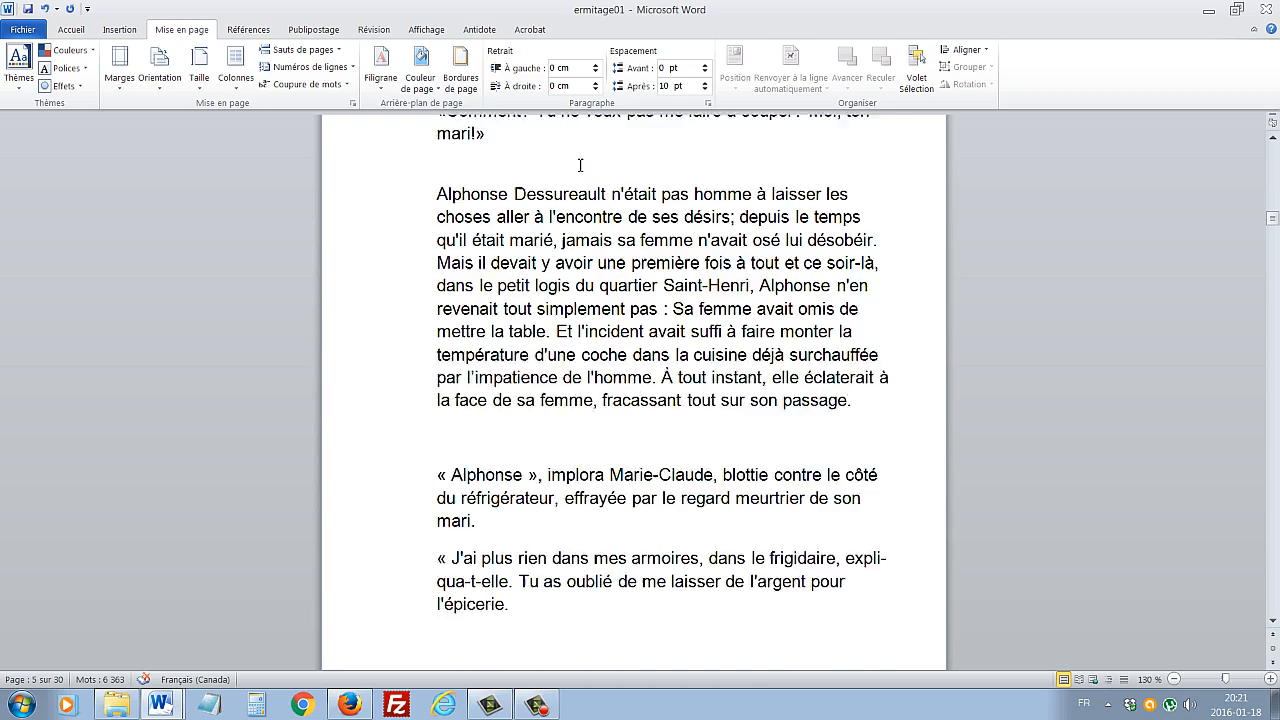
scroll(580, 165, "up", 6)
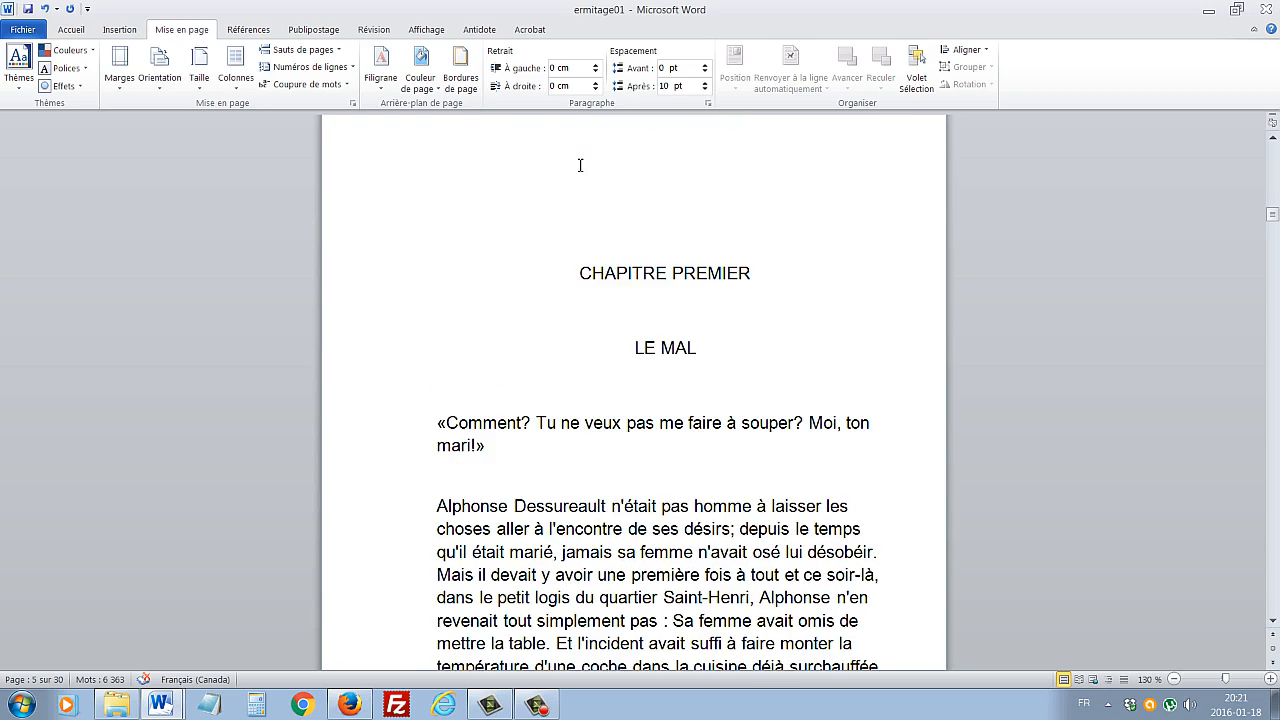
Check the spacing above the CHAPITRE PREMIER heading and the page break after the first page of chapter one.
scroll(580, 165, "down", 7)
scroll(580, 165, "down", 3)
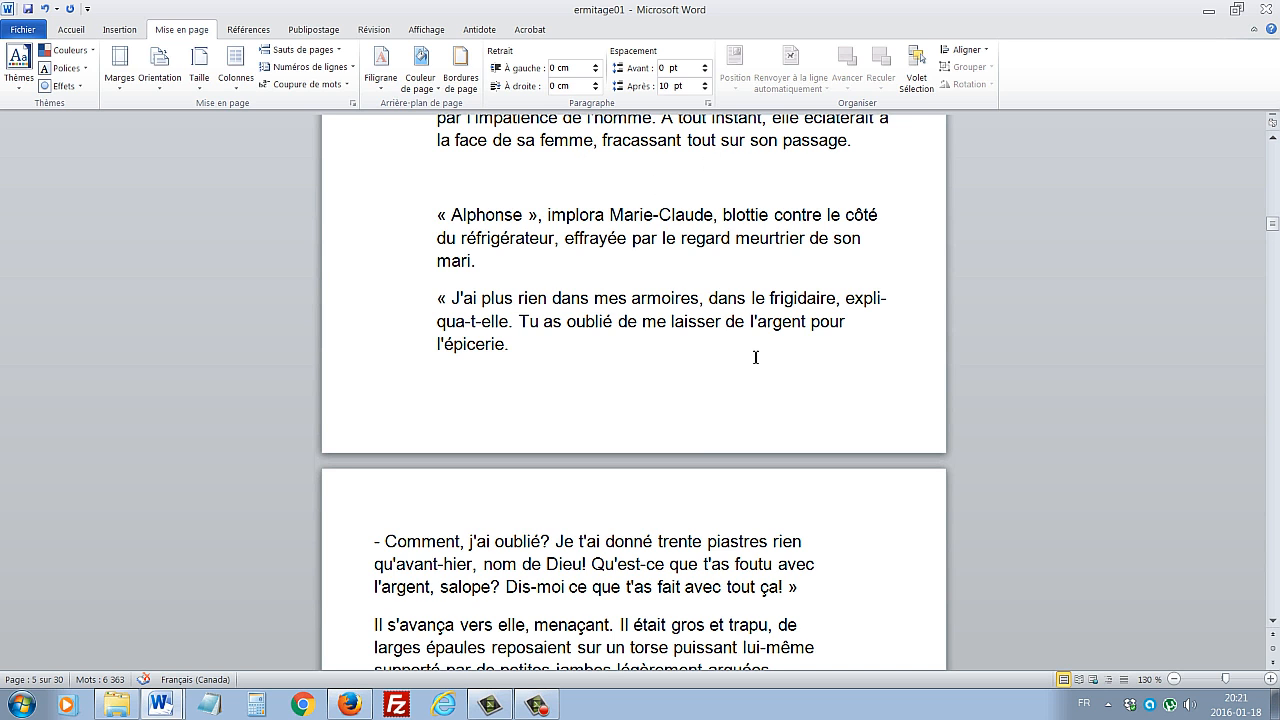
scroll(754, 357, "up", 3)
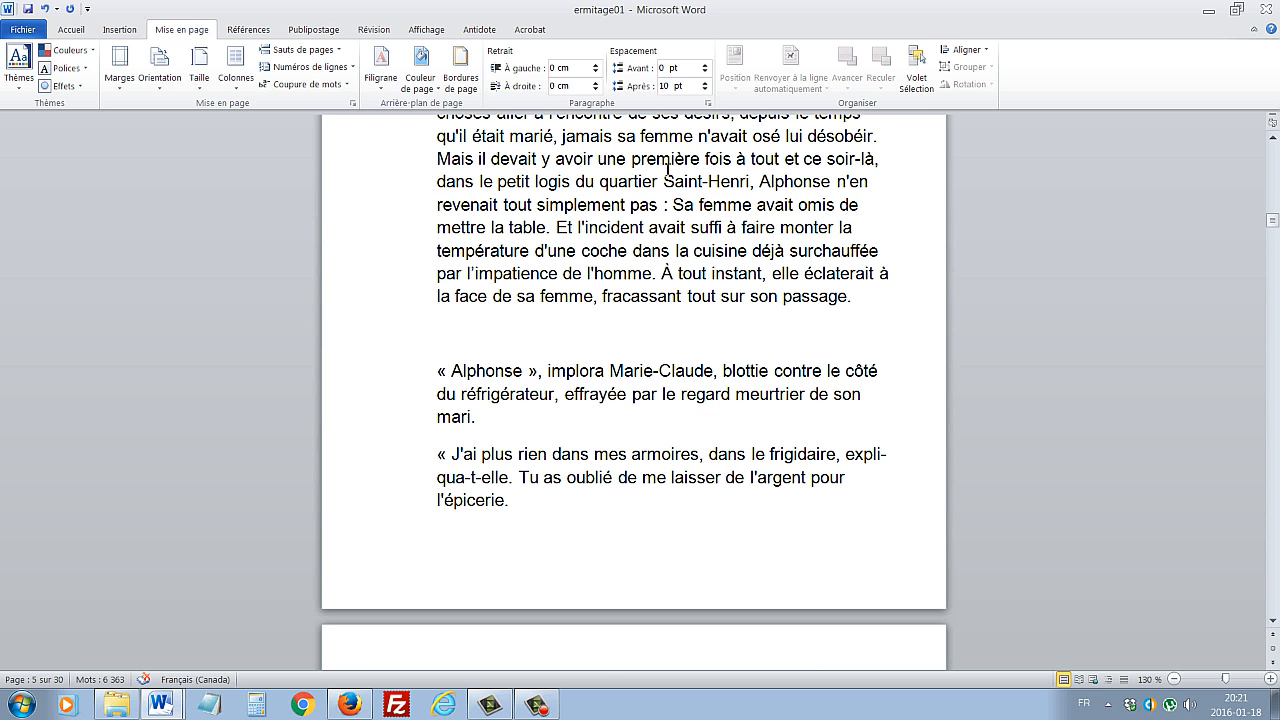
scroll(661, 205, "up", 2)
scroll(661, 207, "up", 5)
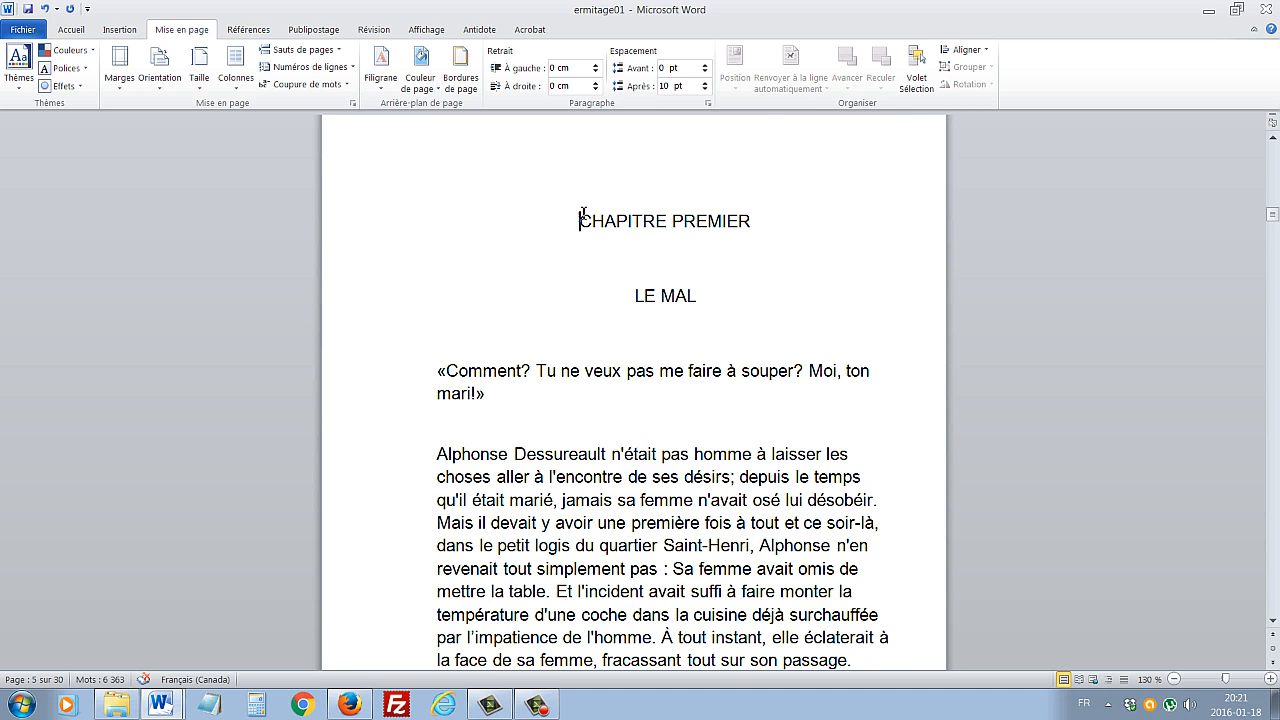
scroll(770, 250, "down", 5)
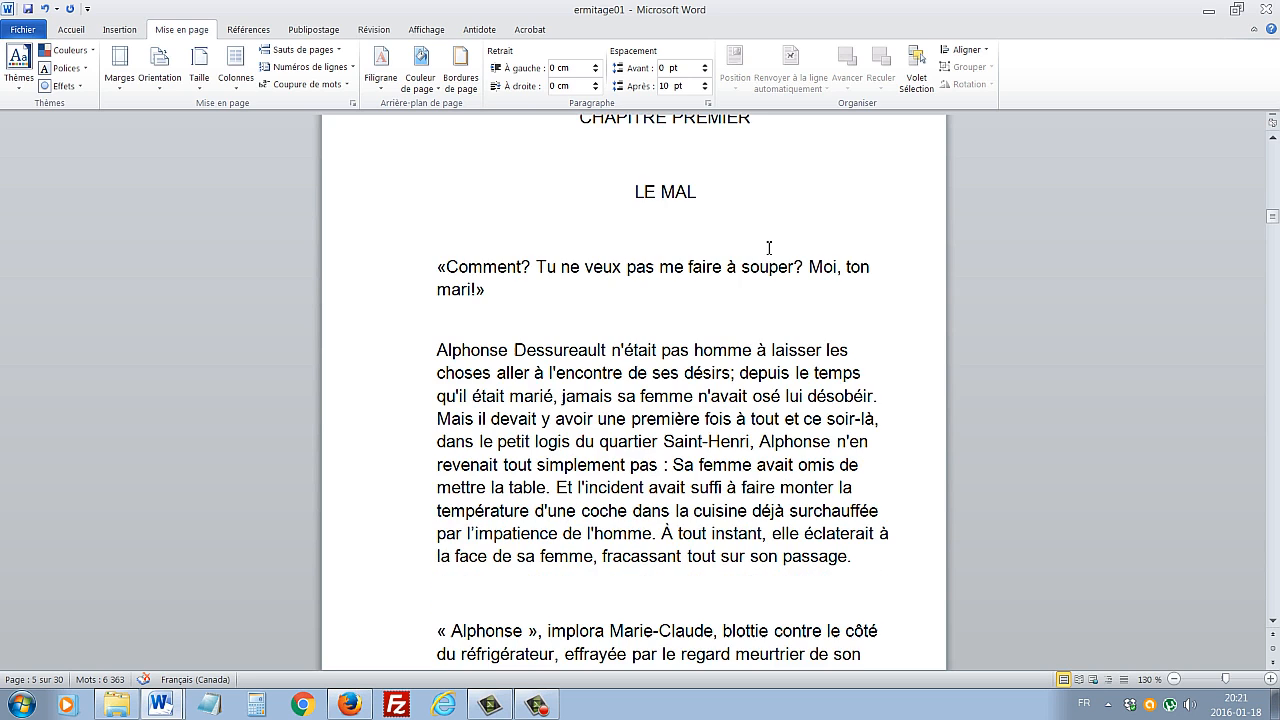
scroll(768, 254, "down", 3)
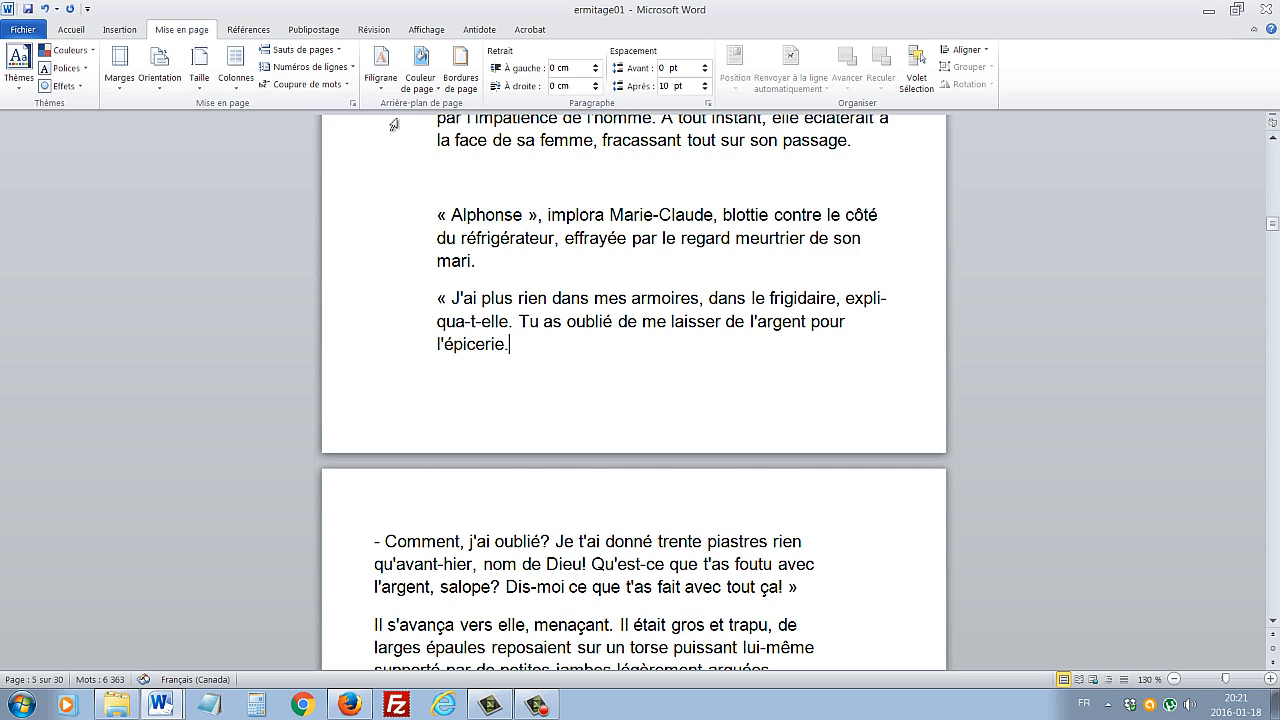
scroll(645, 213, "up", 6)
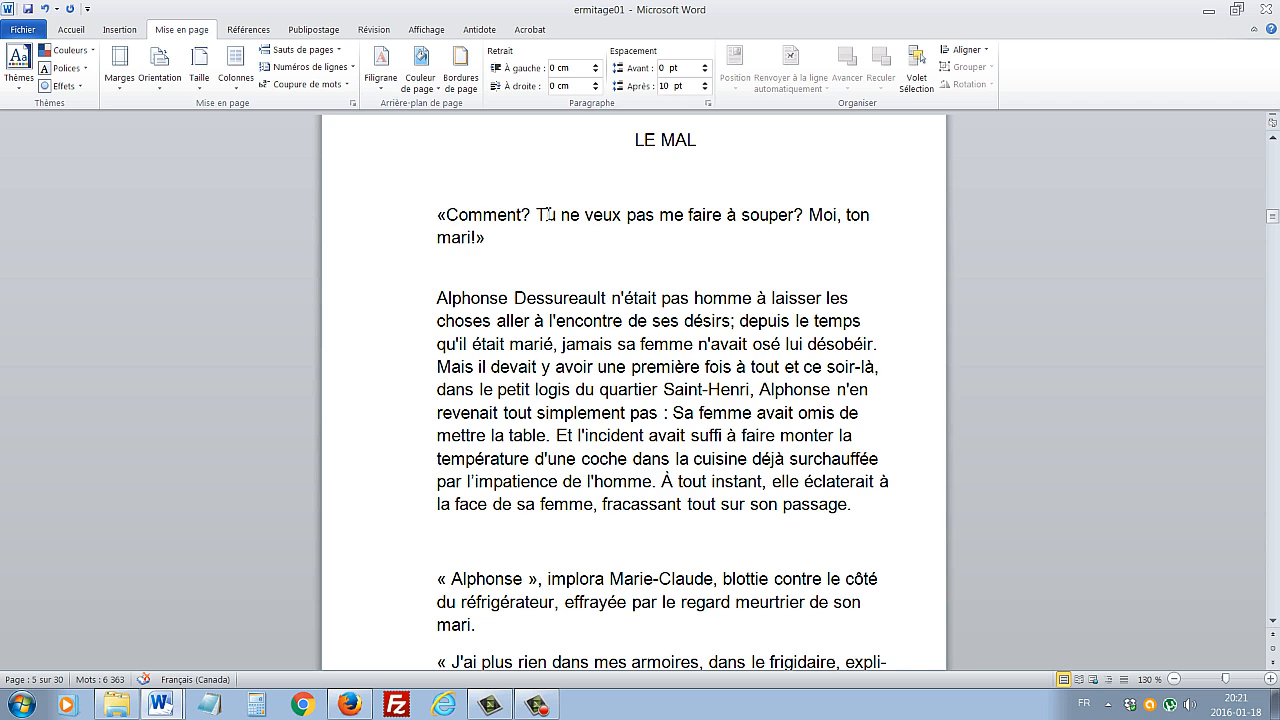
scroll(547, 214, "up", 3)
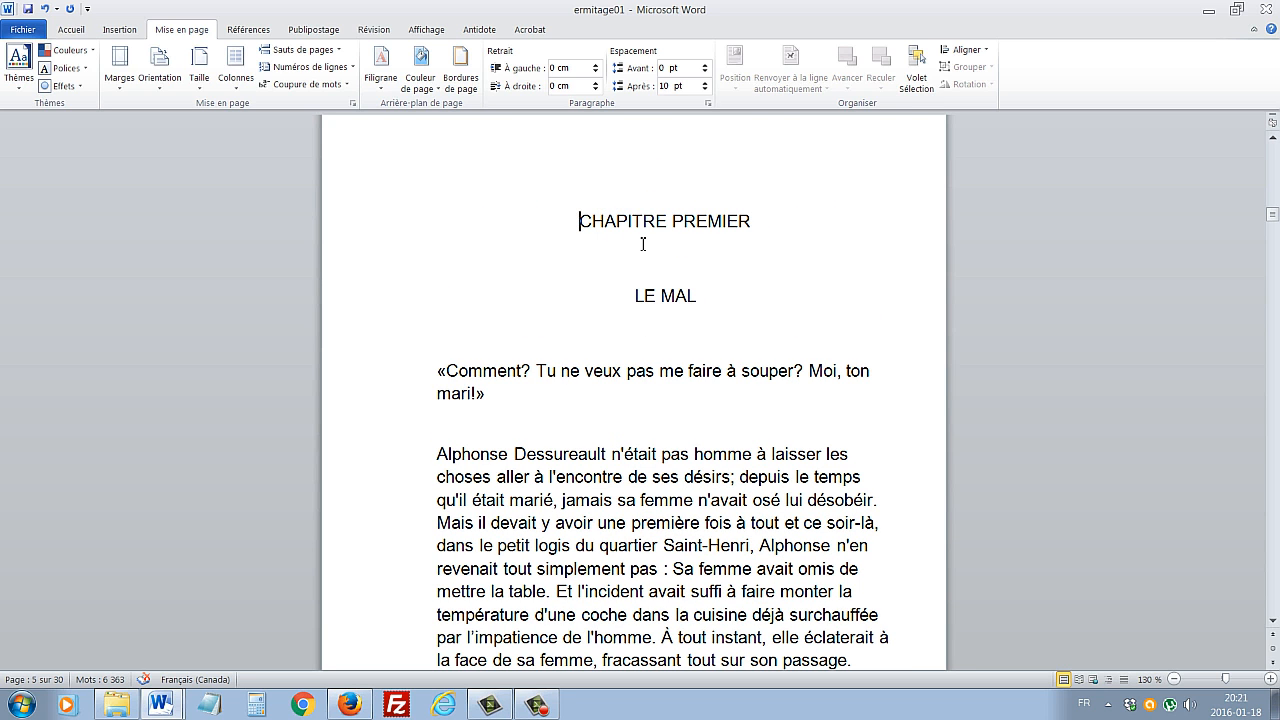
Set the page numbering of chapter one's section to start at 5 using the 1, 2, 3 number format.
left_click(122, 29)
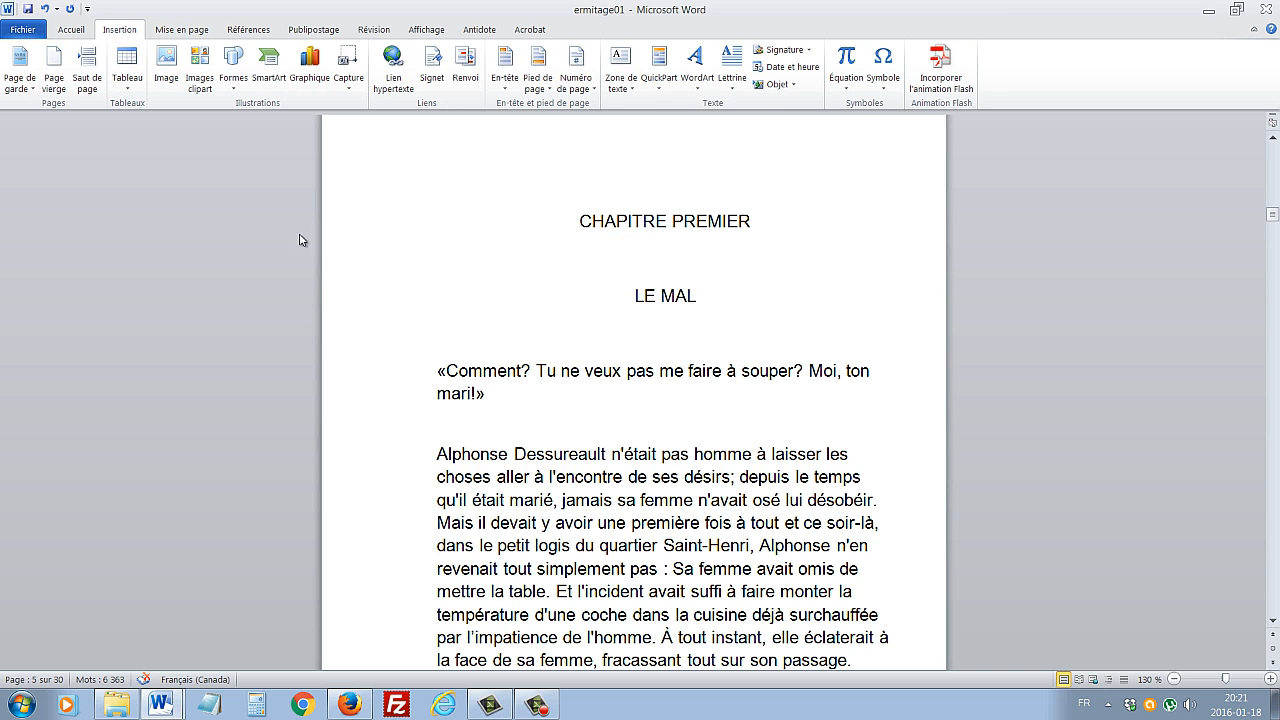
left_click(591, 82)
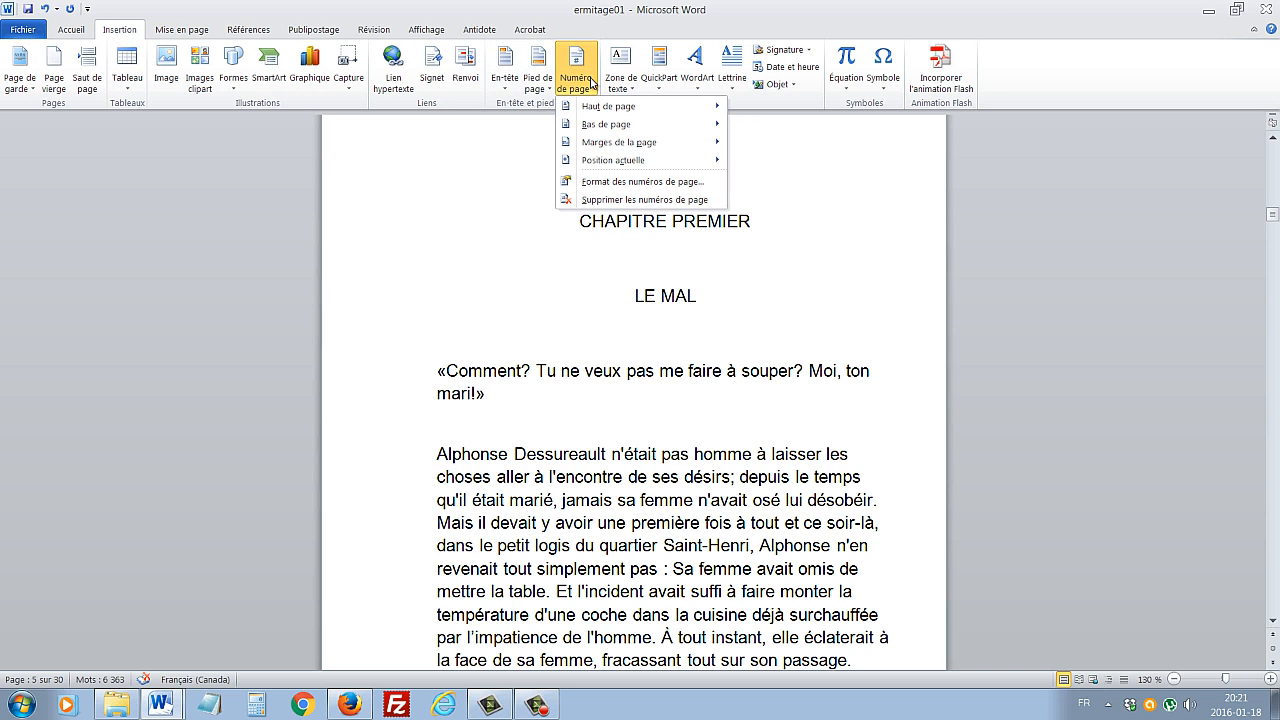
left_click(616, 184)
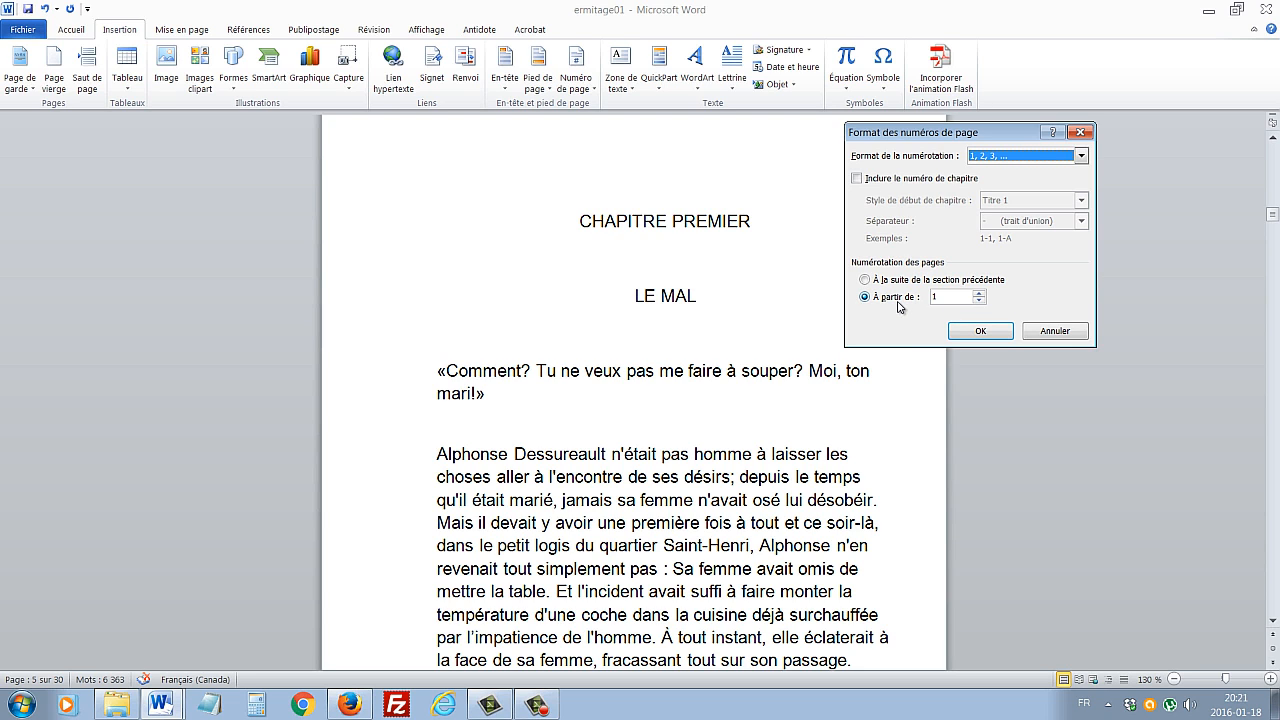
left_click(979, 294)
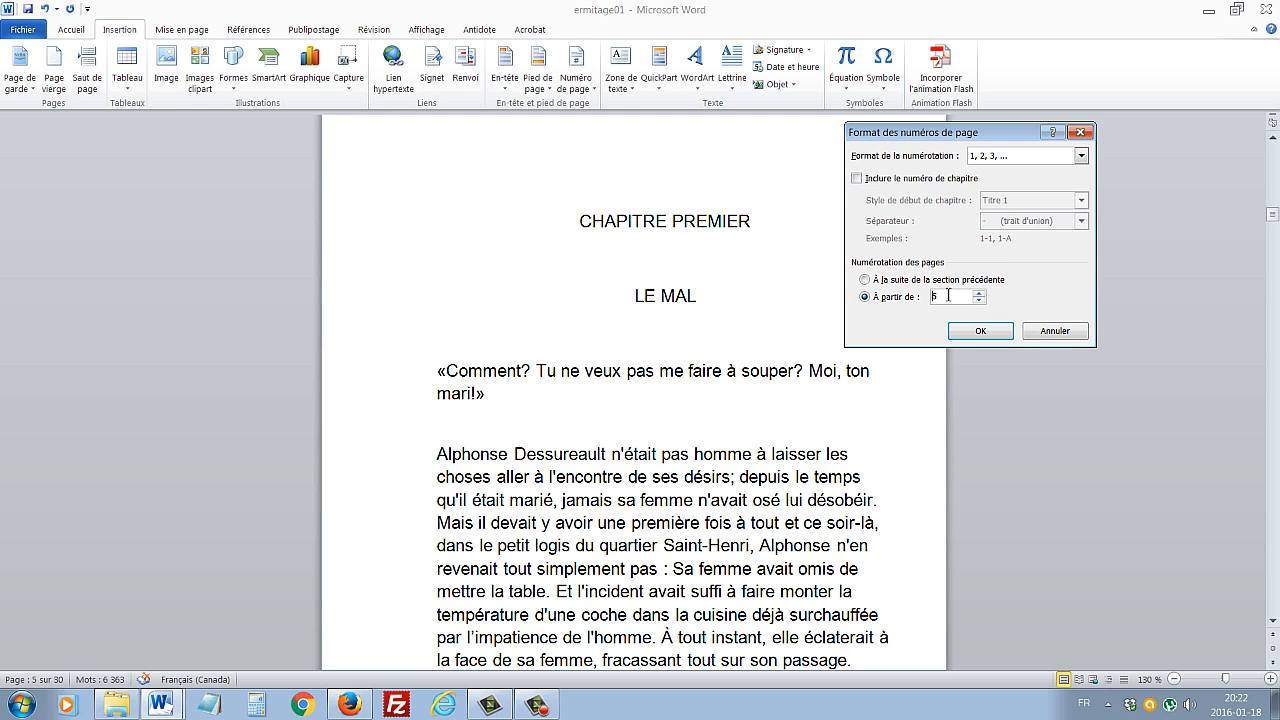
left_click(1080, 156)
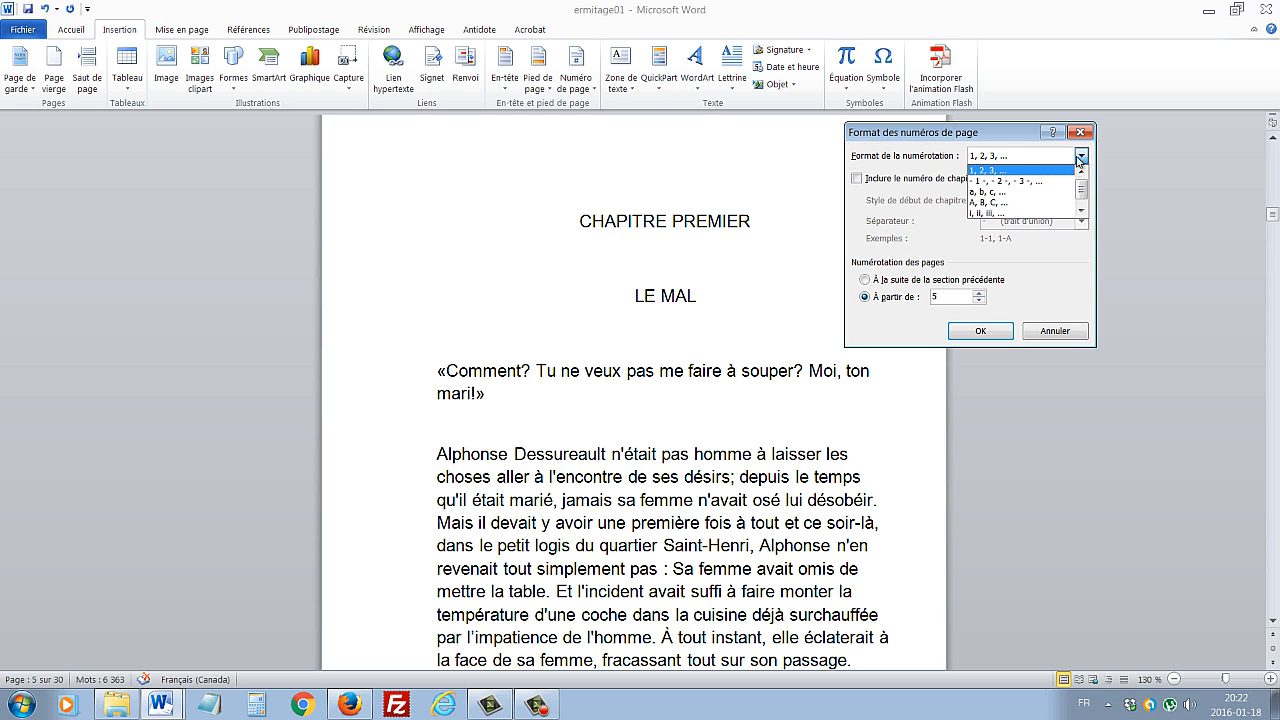
left_click(1060, 181)
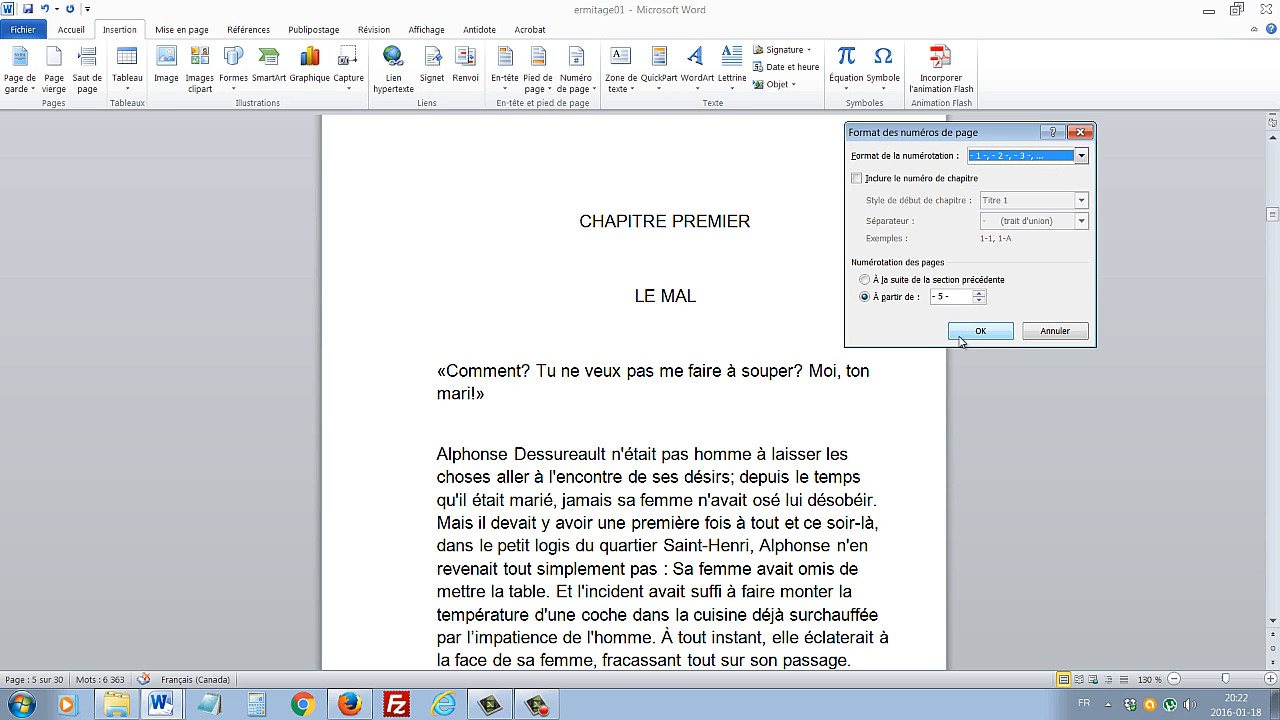
left_click(1081, 156)
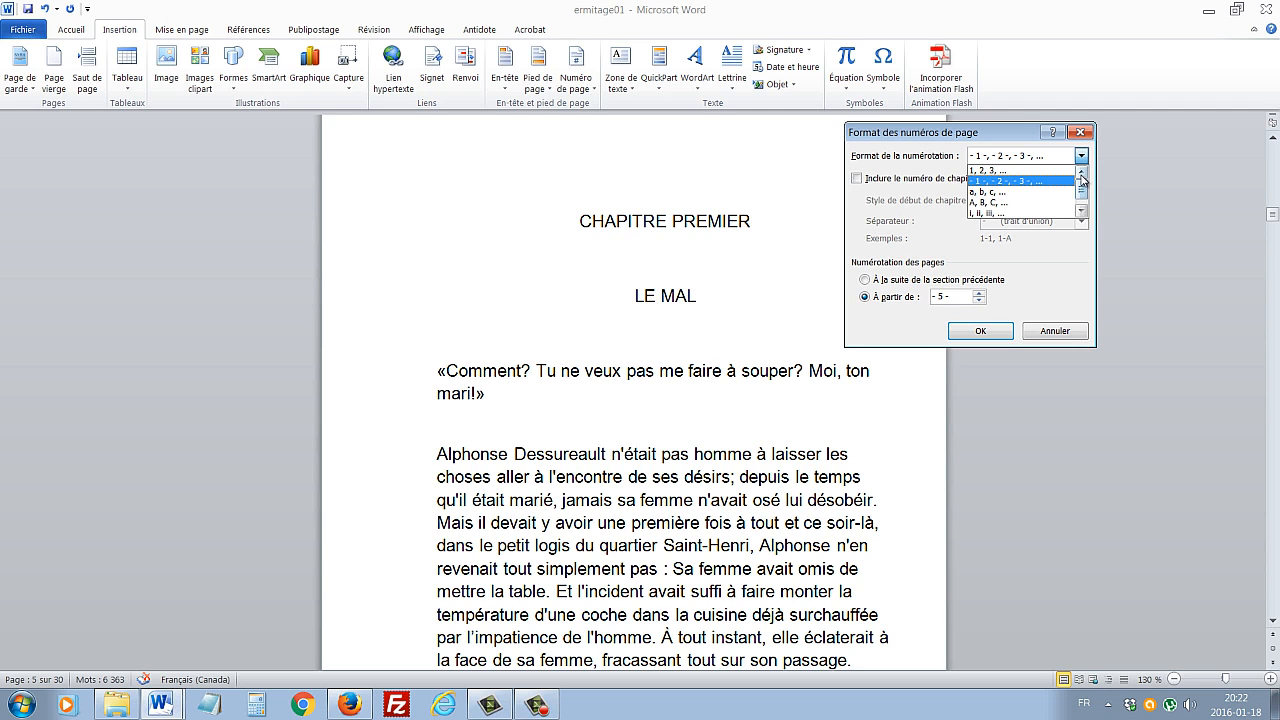
left_click(1048, 158)
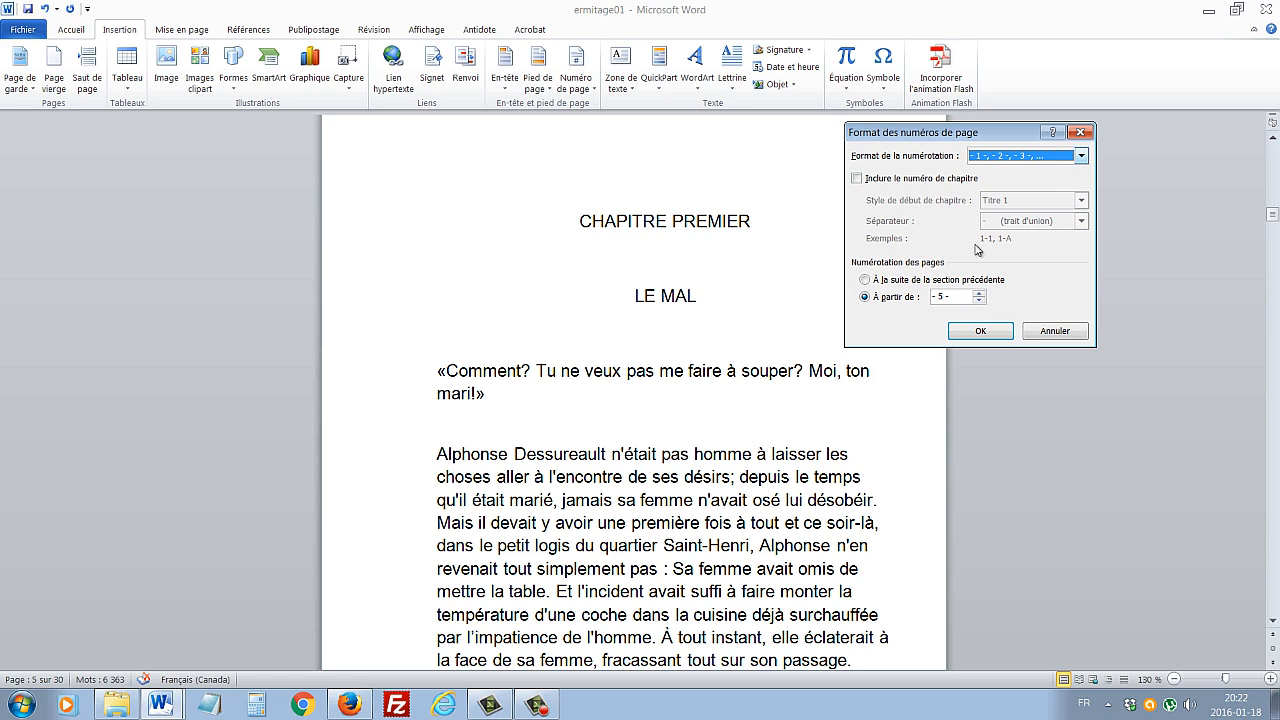
left_click(1081, 156)
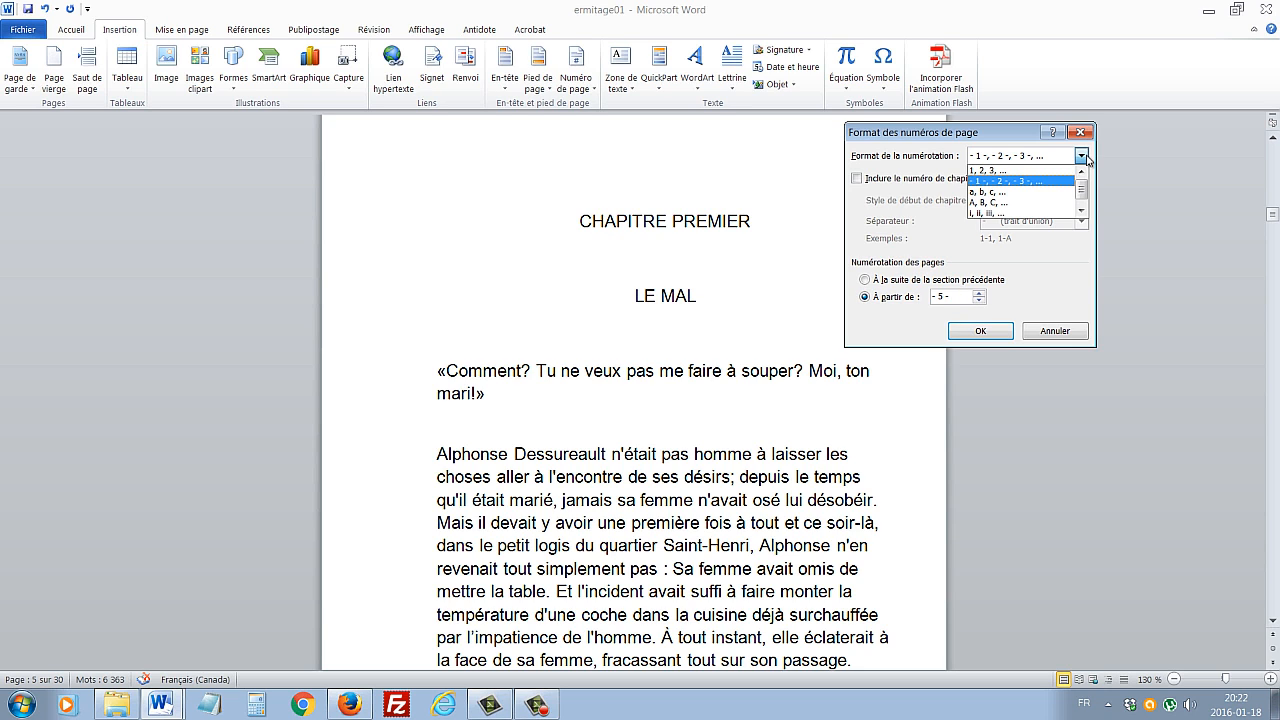
left_click(1062, 171)
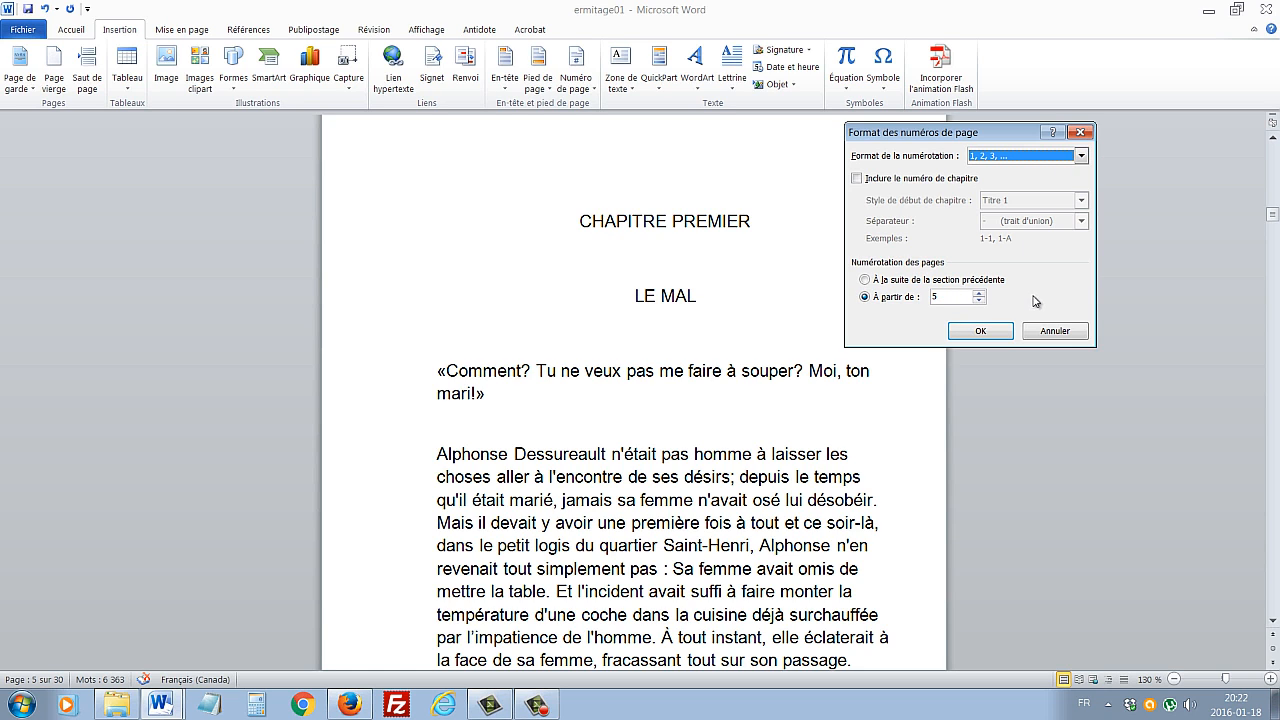
left_click(980, 331)
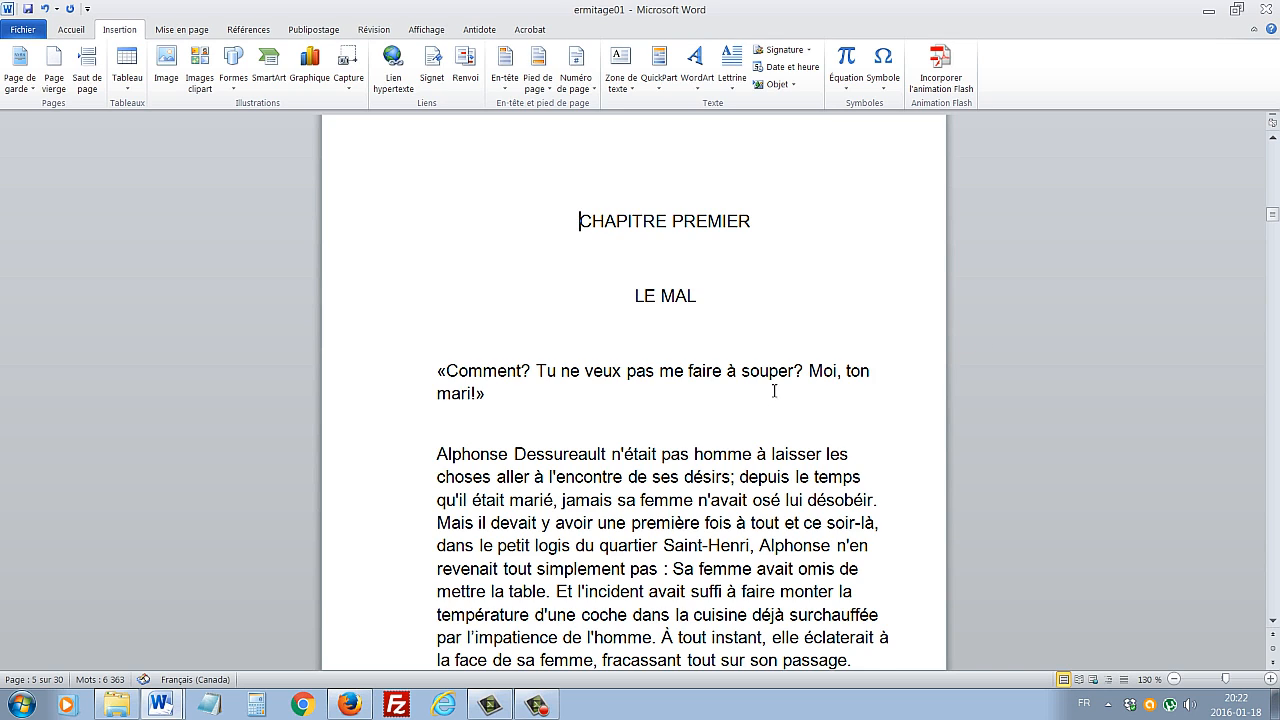
Insert a centred page number in the footer of chapter one's section using the Numéro normal 2 style.
scroll(774, 390, "down", 5)
scroll(774, 390, "down", 4)
scroll(609, 400, "up", 10)
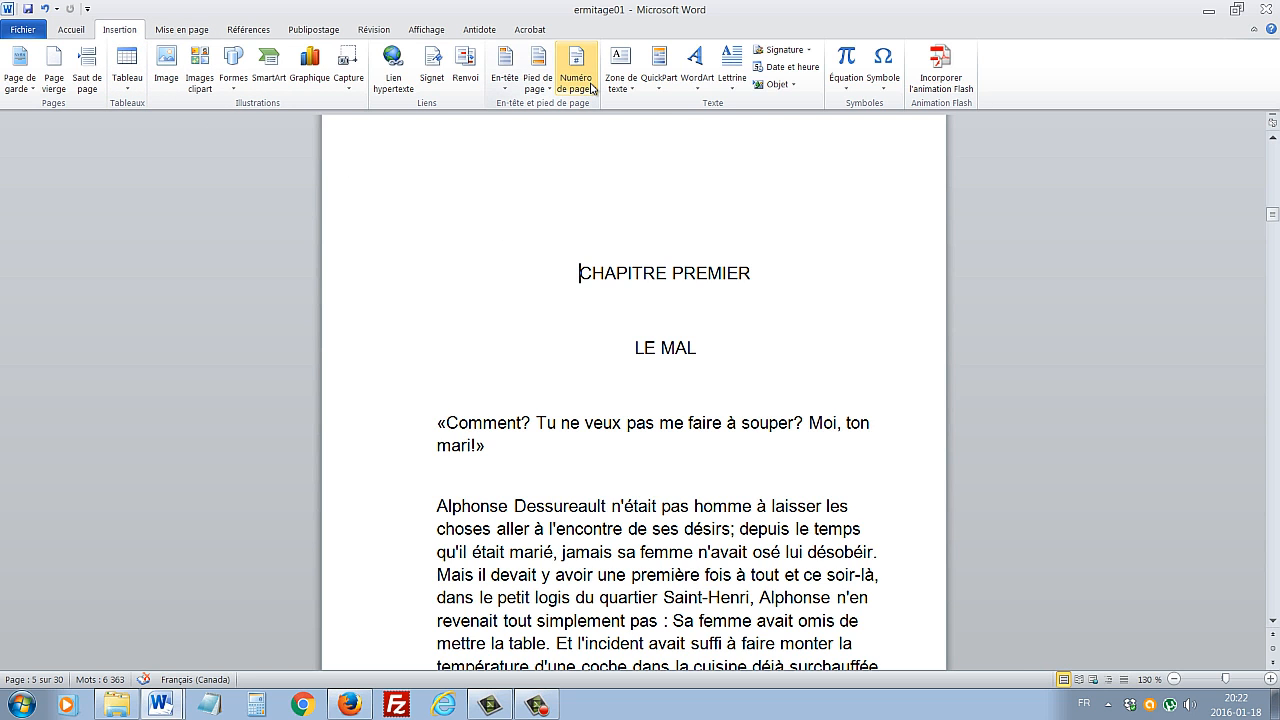
scroll(641, 280, "down", 5)
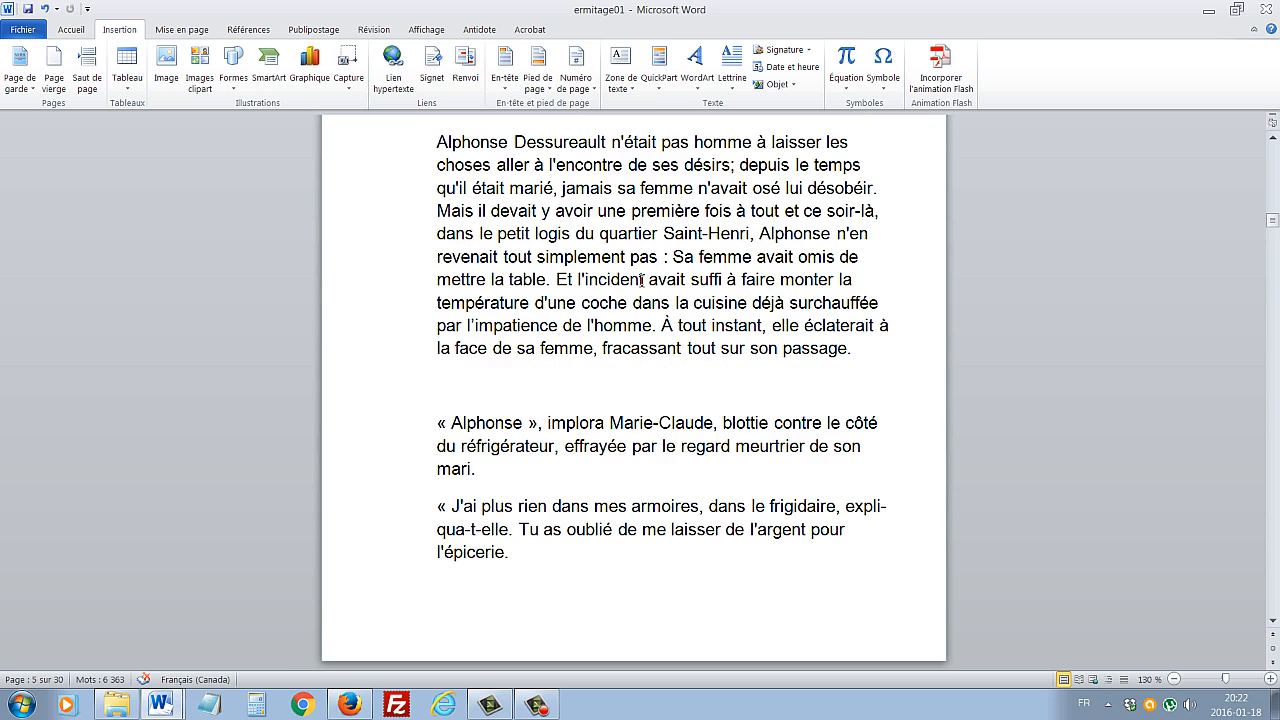
scroll(641, 280, "up", 3)
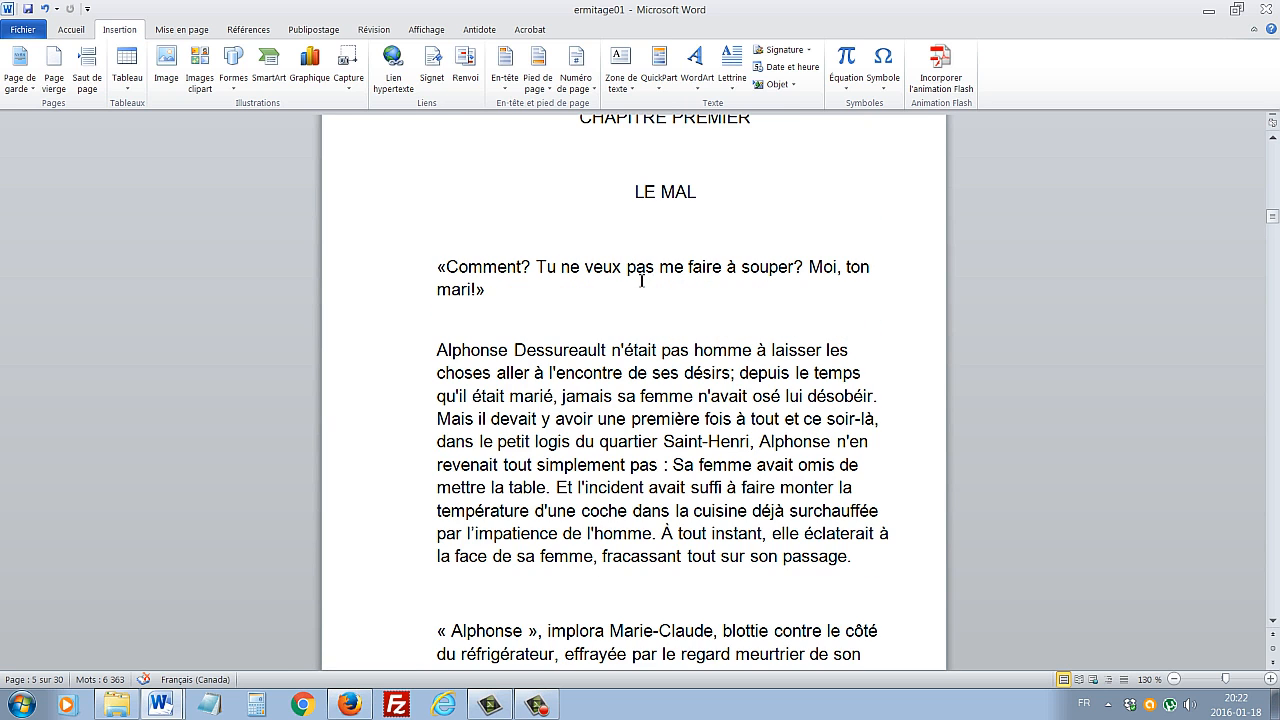
left_click(588, 83)
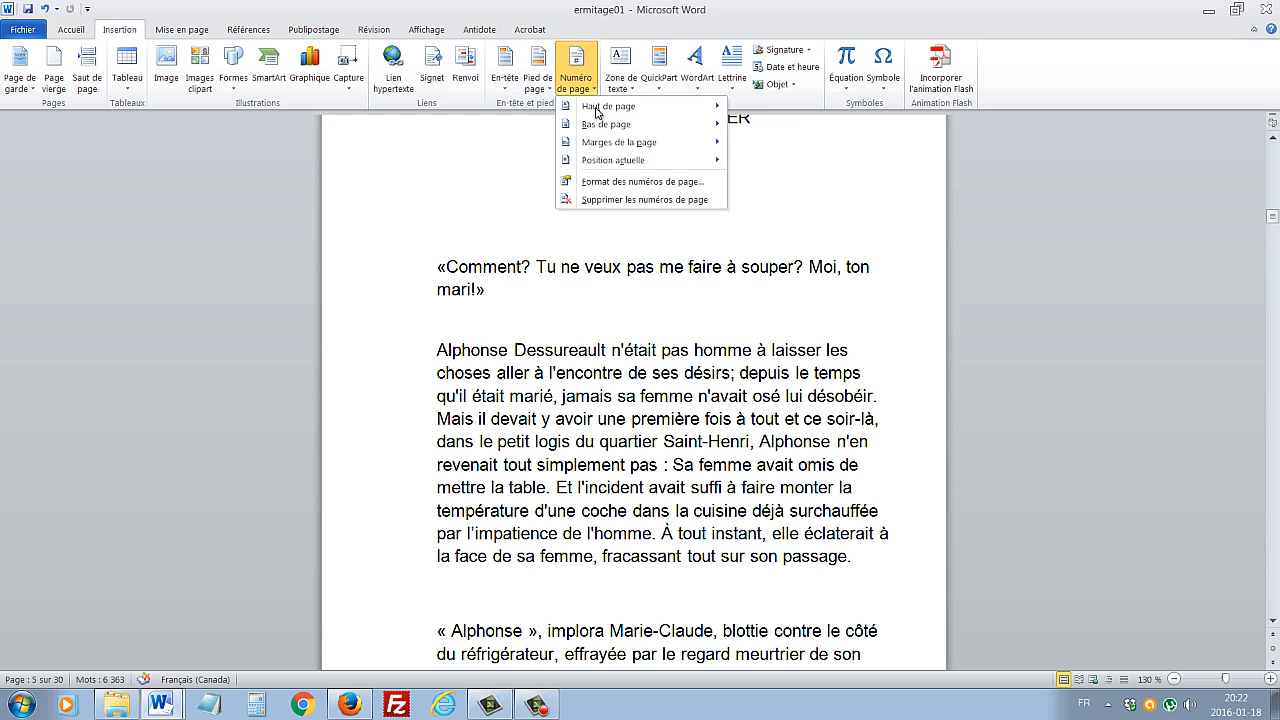
mouse_move(613, 125)
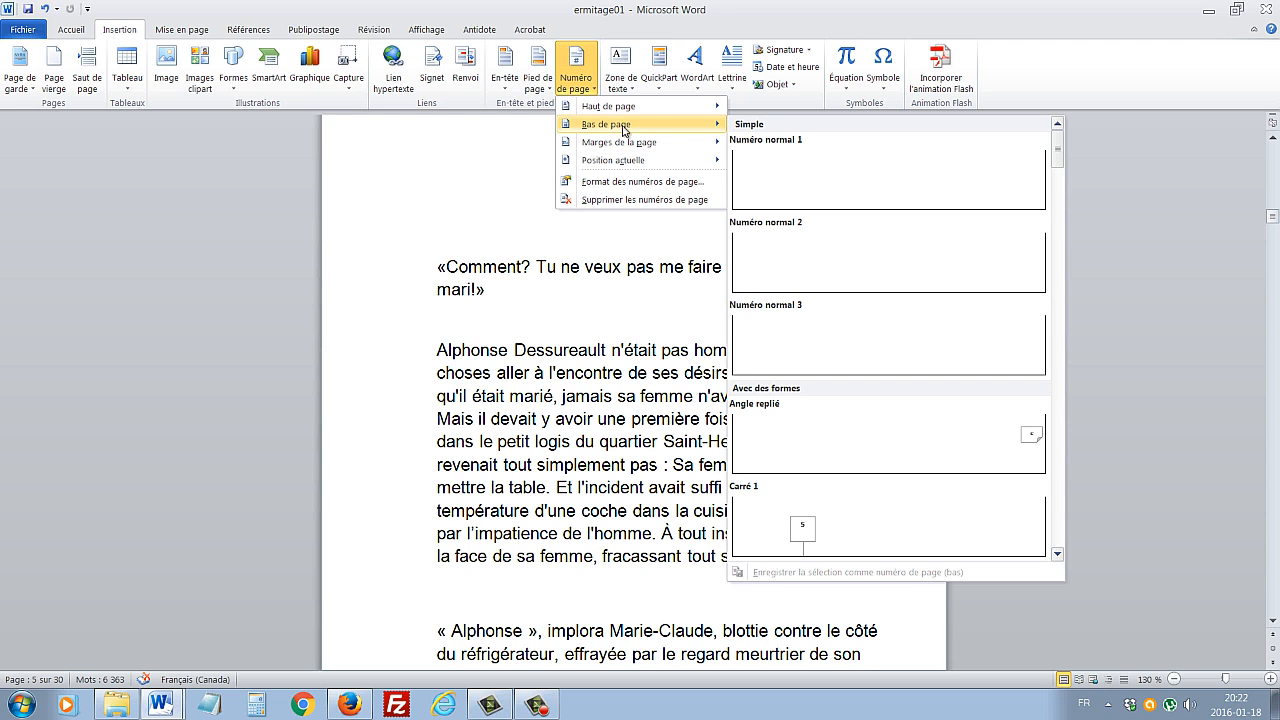
left_click(882, 241)
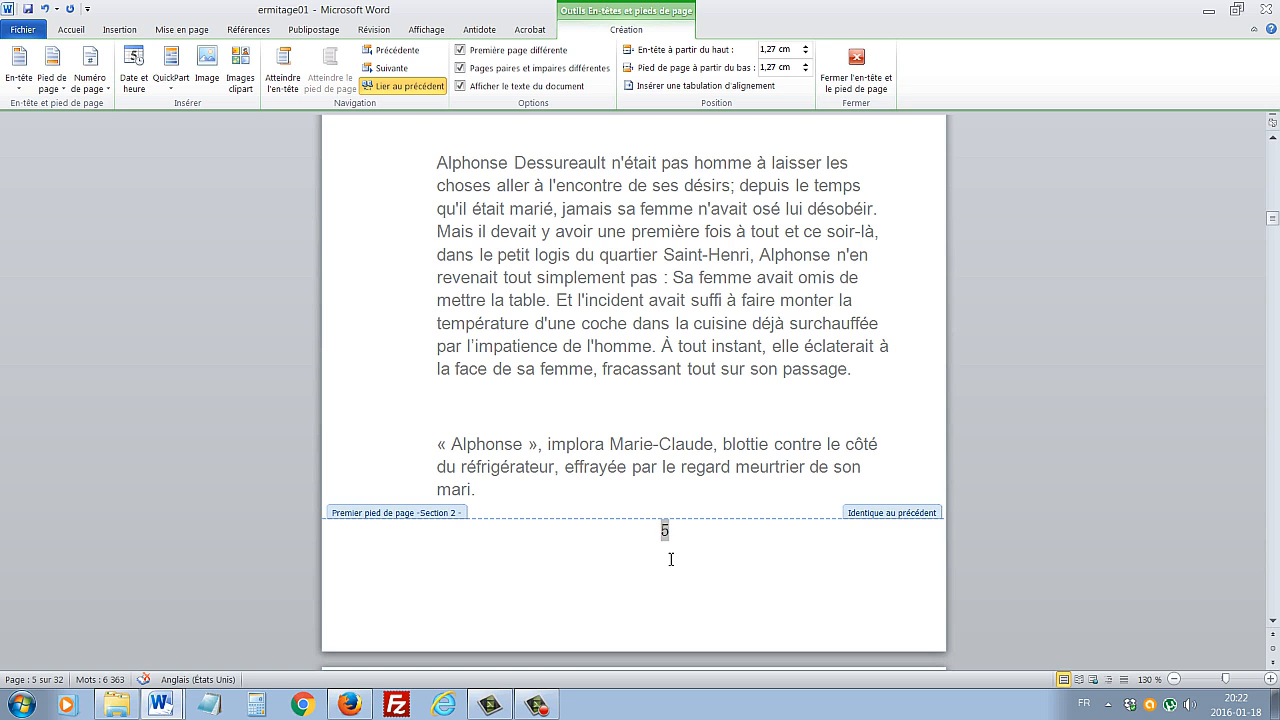
scroll(686, 528, "up", 15)
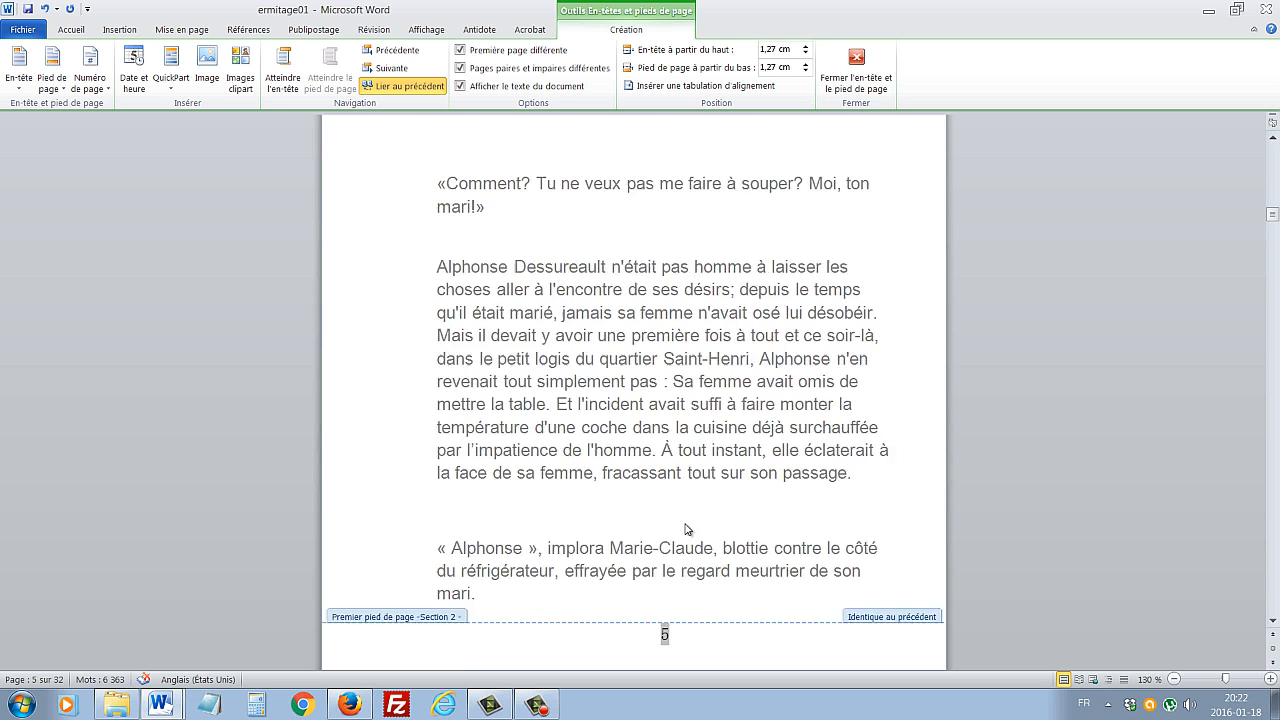
Open the page number options for the first-page footer of chapter one's section.
scroll(686, 529, "down", 15)
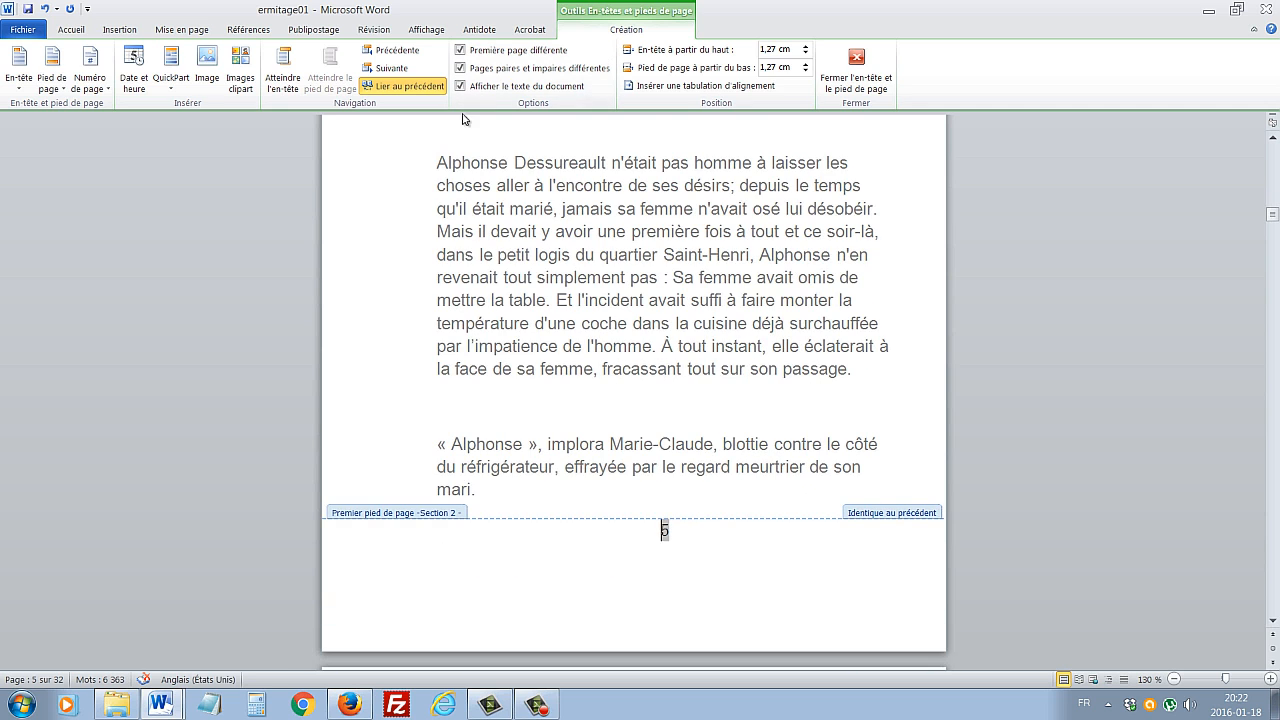
left_click(119, 30)
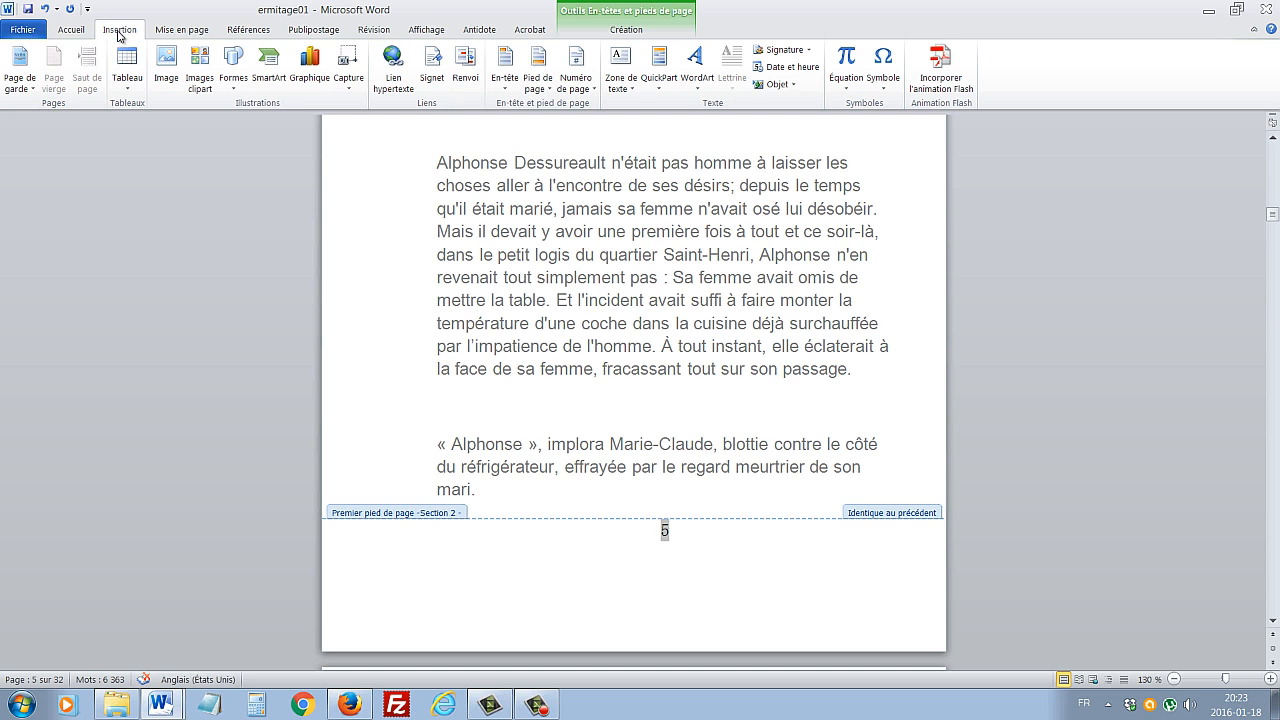
left_click(588, 84)
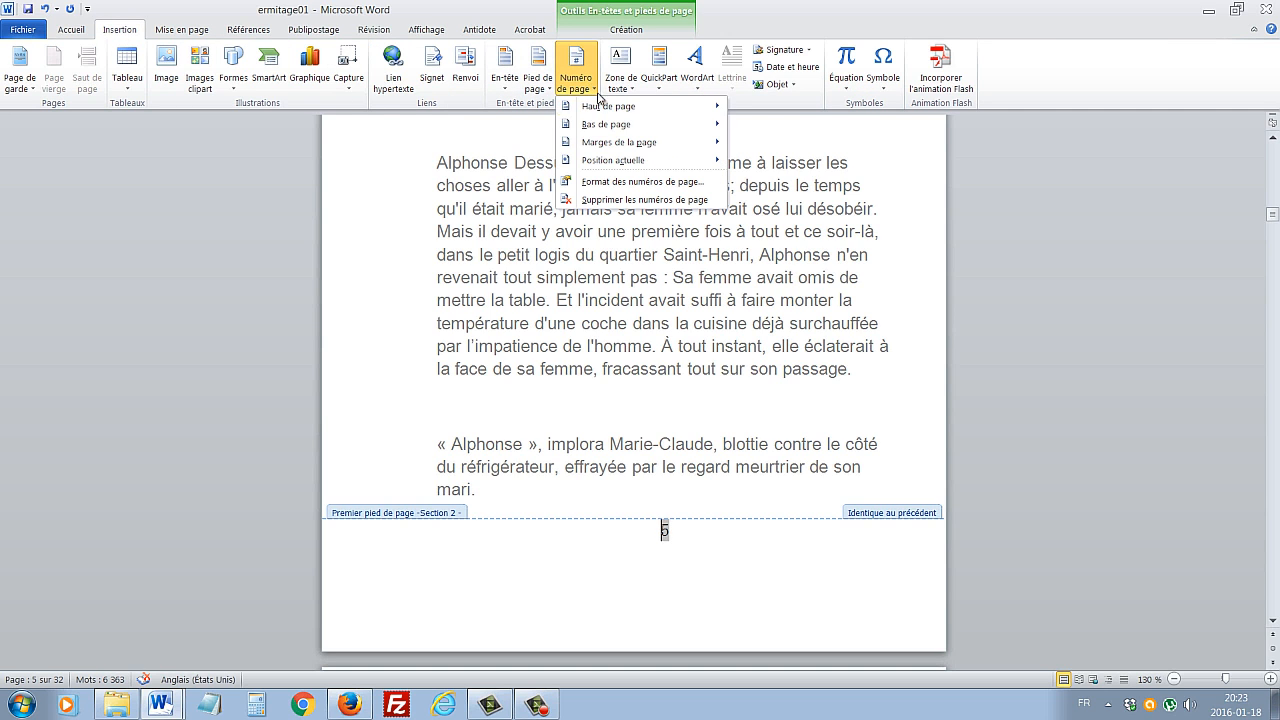
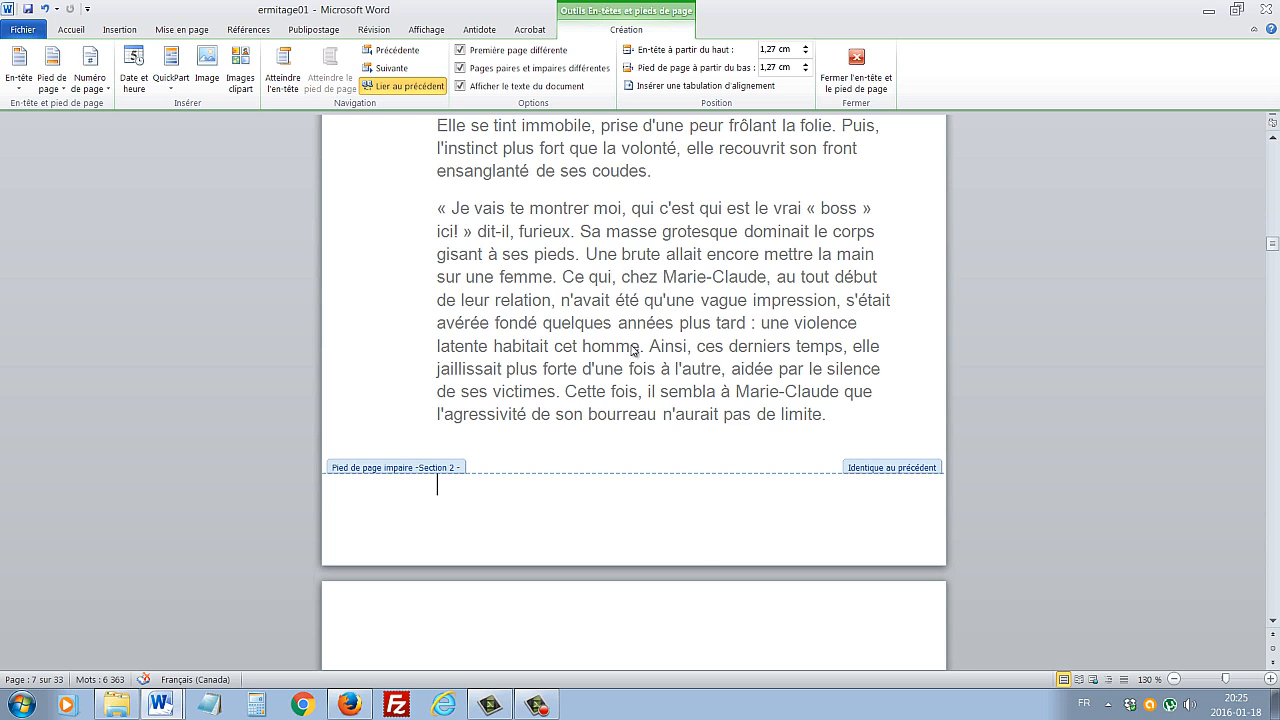
Insert a right-aligned page number in the odd-page footer of chapter one's section using the Numéro normal 3 style.
left_click(119, 31)
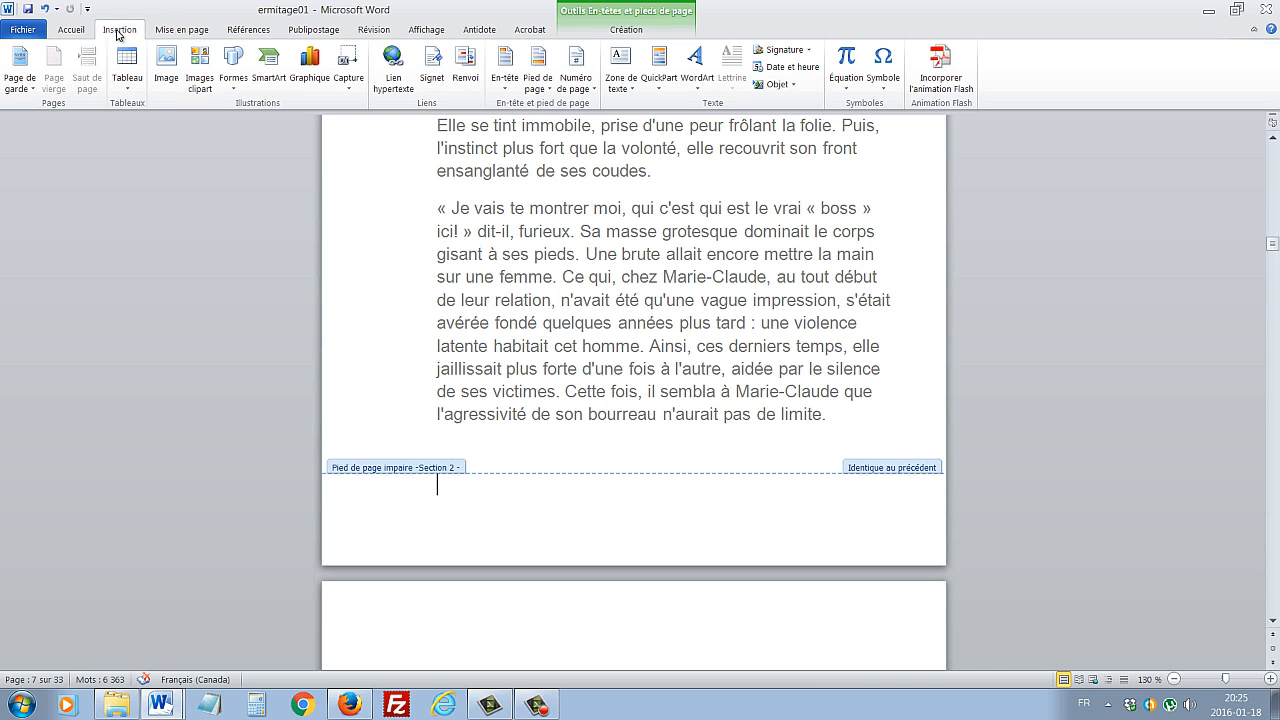
left_click(576, 75)
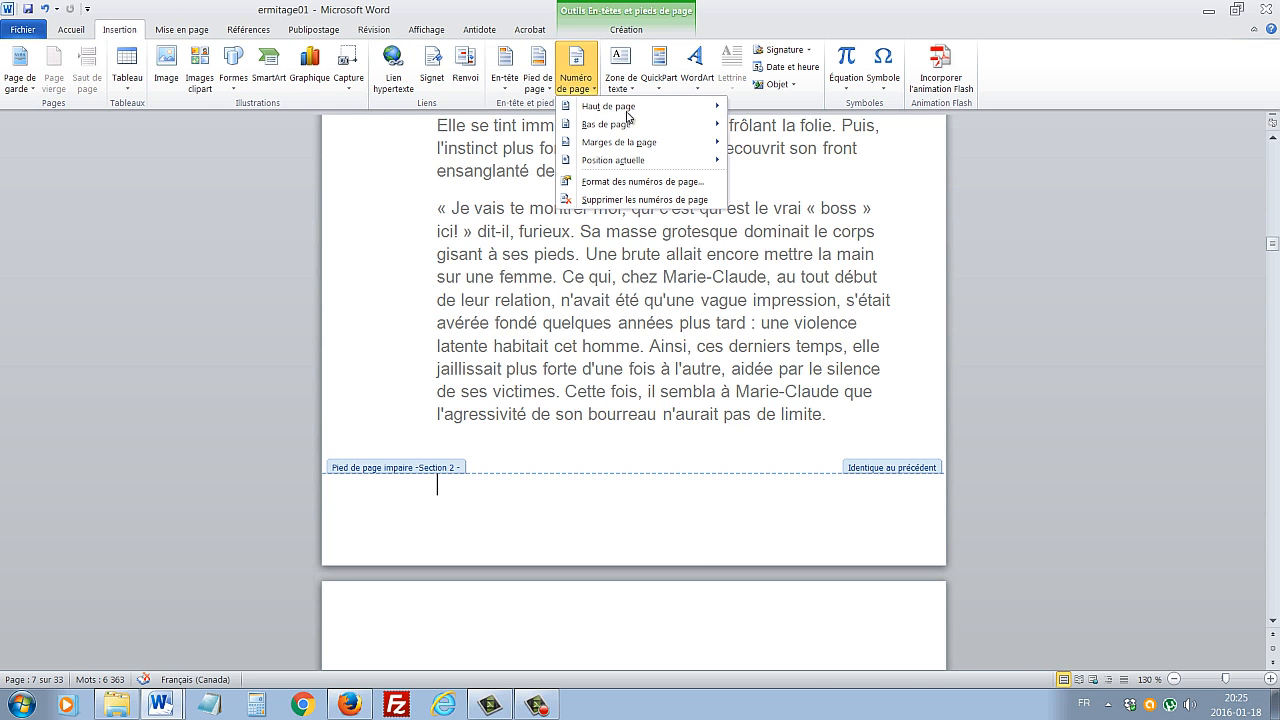
mouse_move(642, 131)
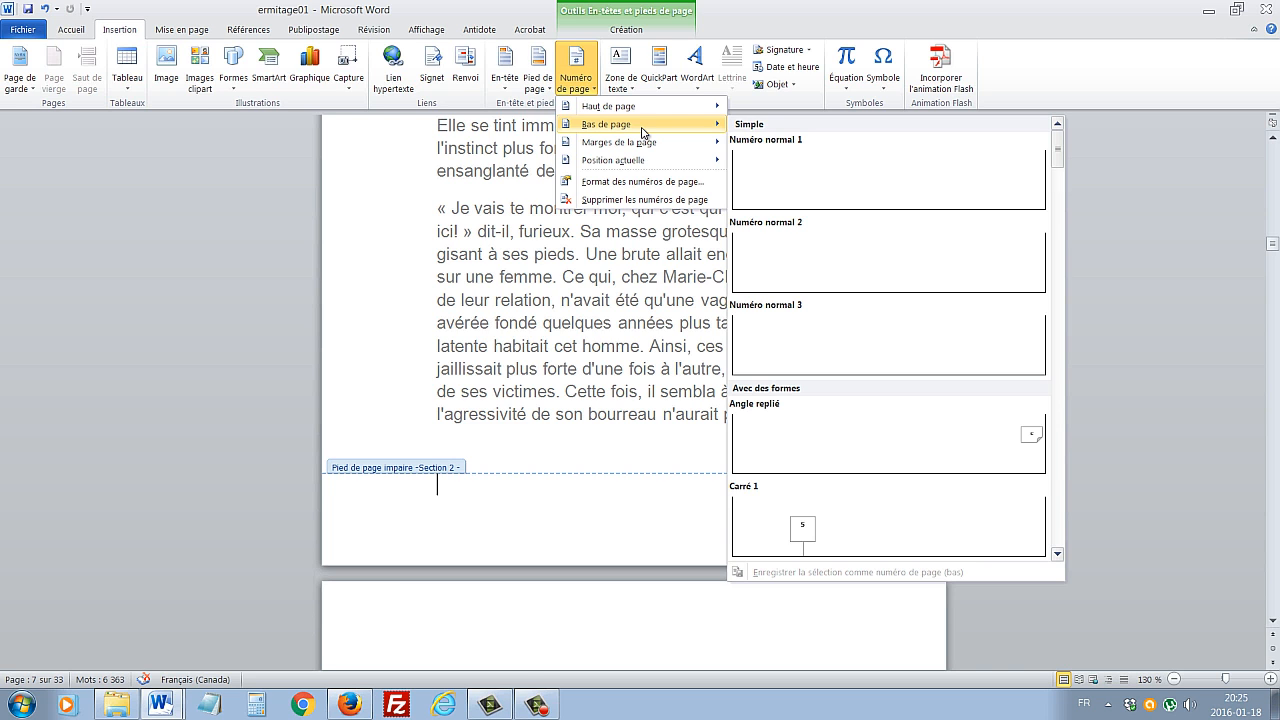
left_click(959, 343)
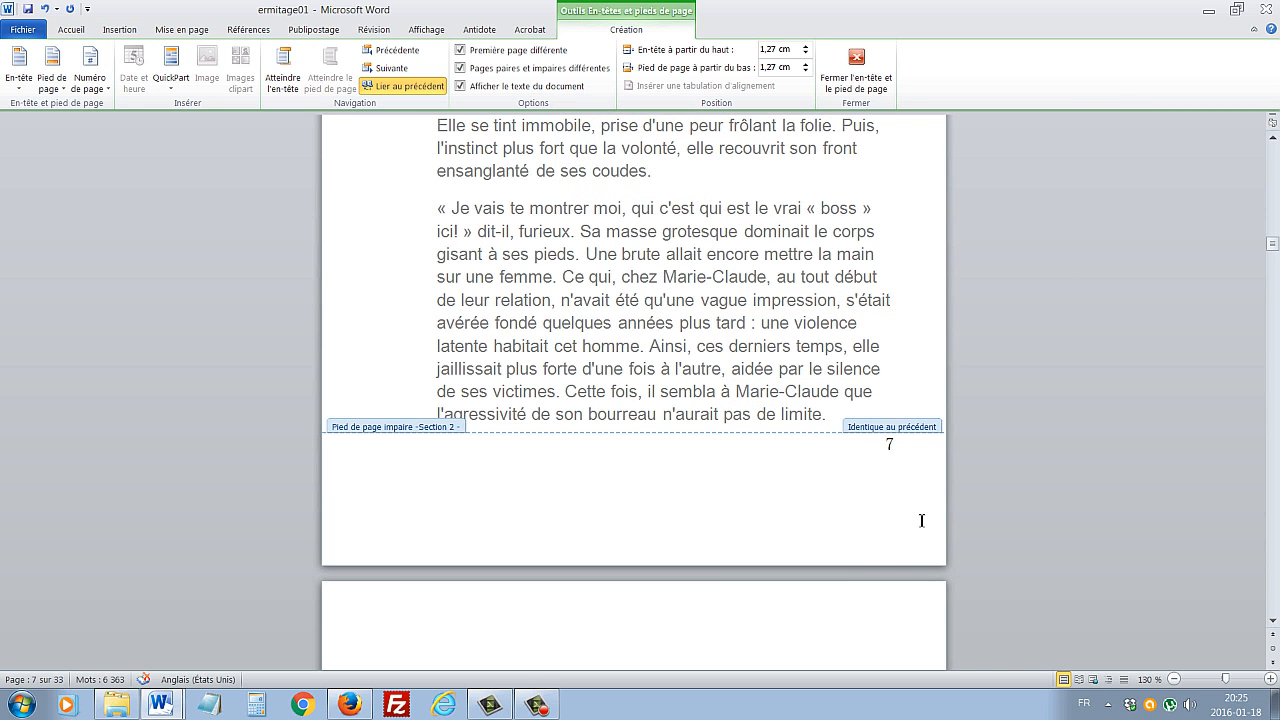
Check the placement of the page numbers in the odd and even footers through to the last page.
scroll(878, 319, "up", 12)
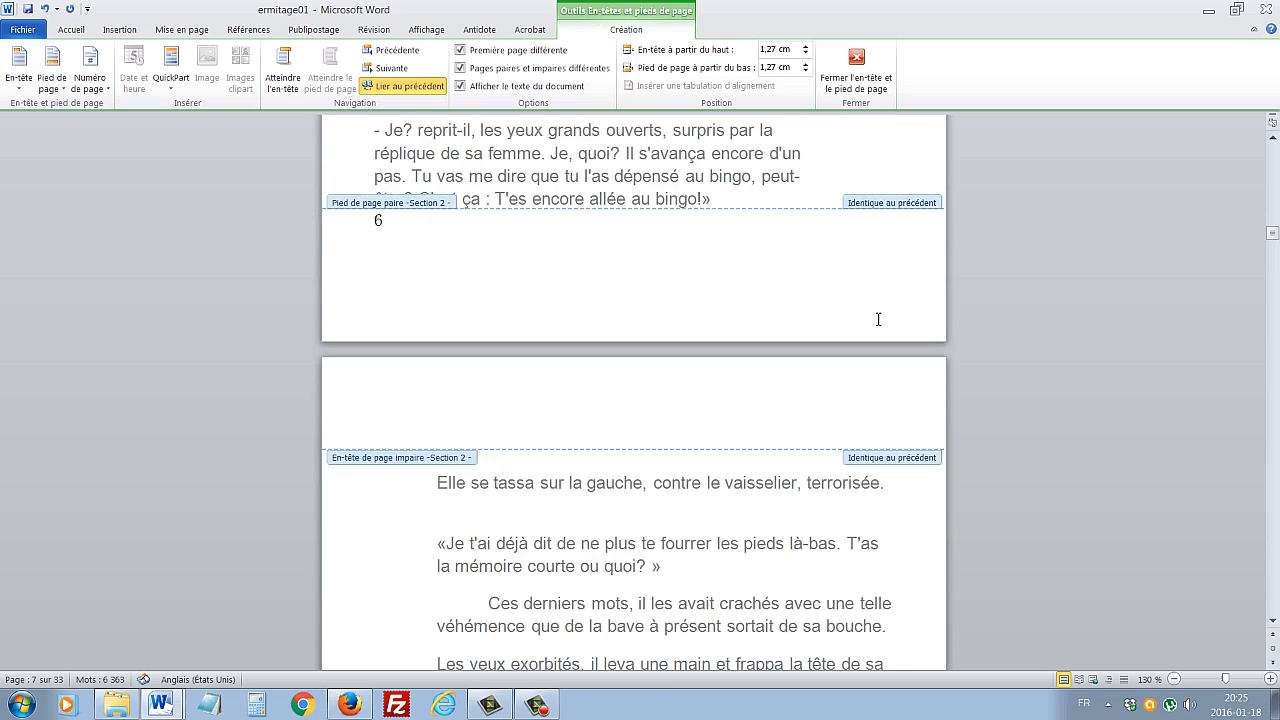
scroll(878, 319, "down", 12)
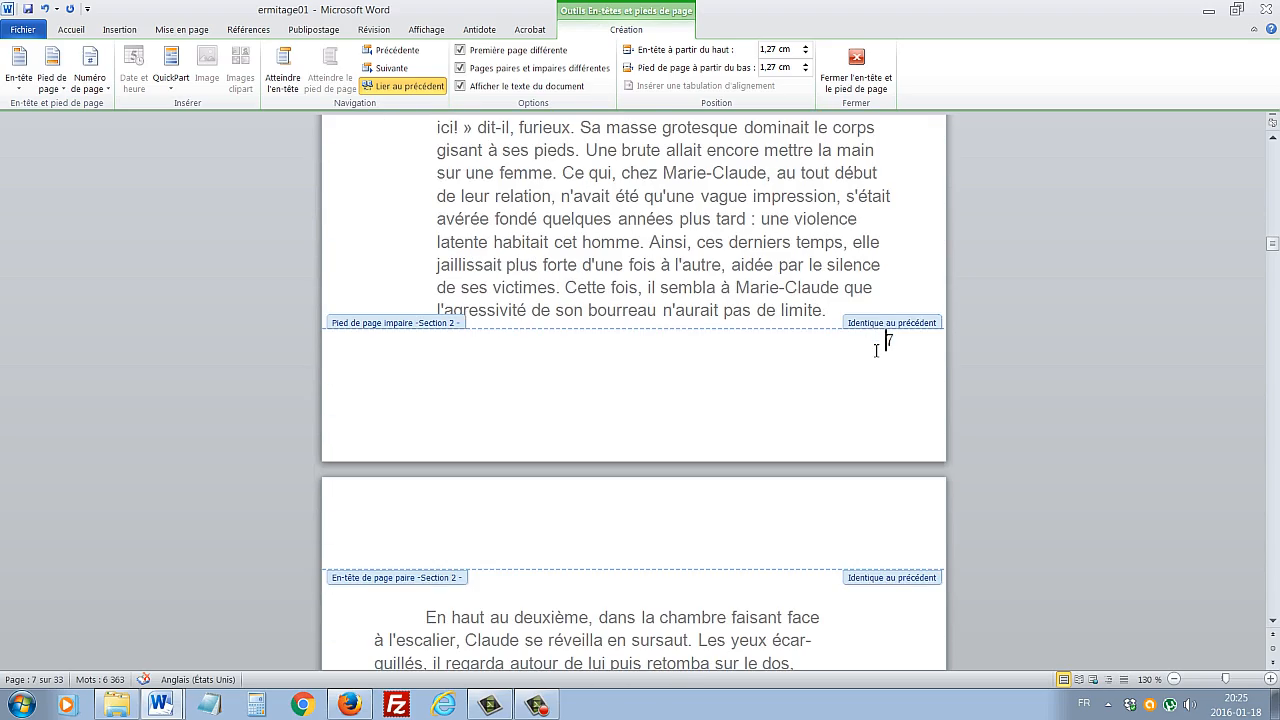
scroll(878, 347, "down", 15)
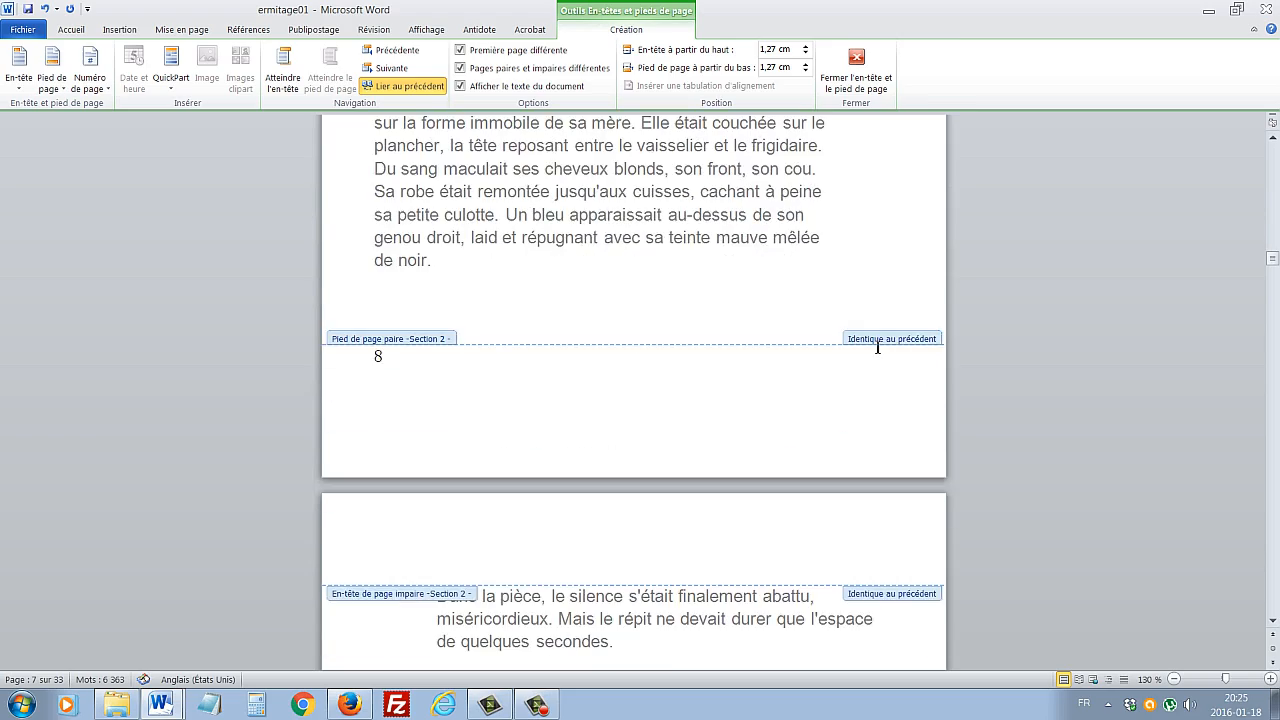
scroll(871, 349, "down", 15)
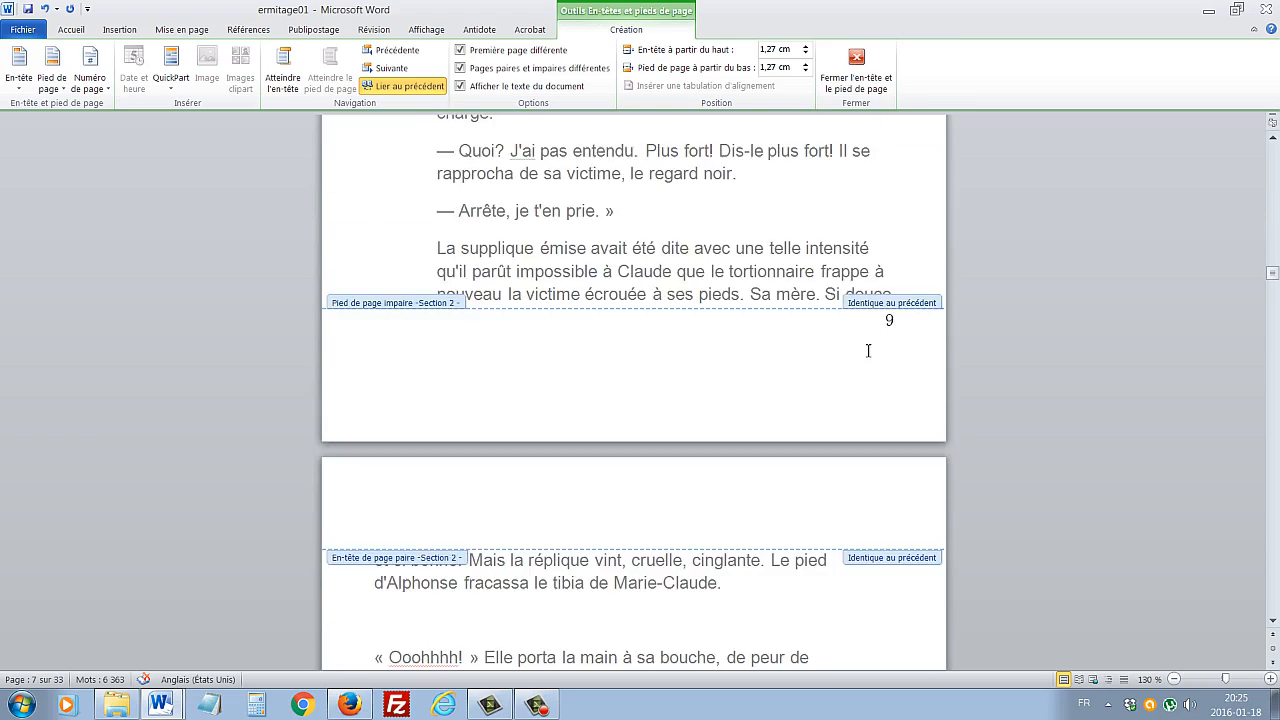
scroll(867, 355, "down", 15)
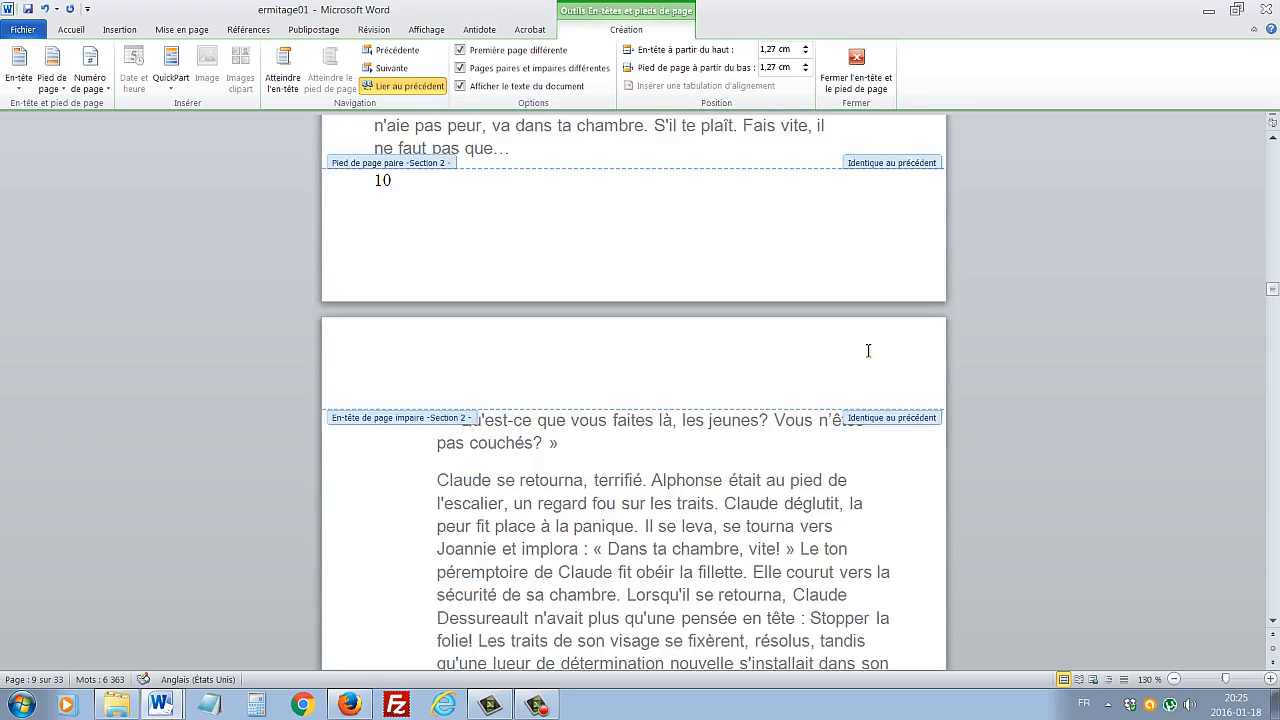
scroll(867, 355, "down", 15)
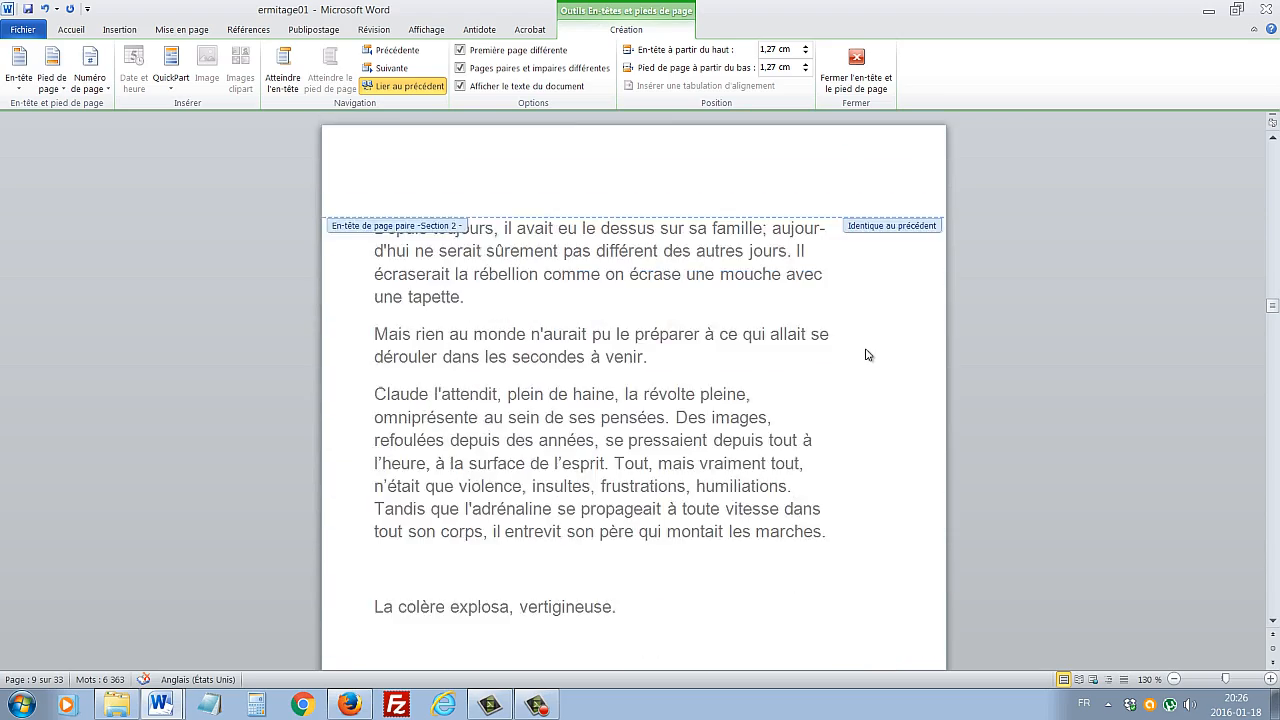
scroll(867, 355, "down", 7)
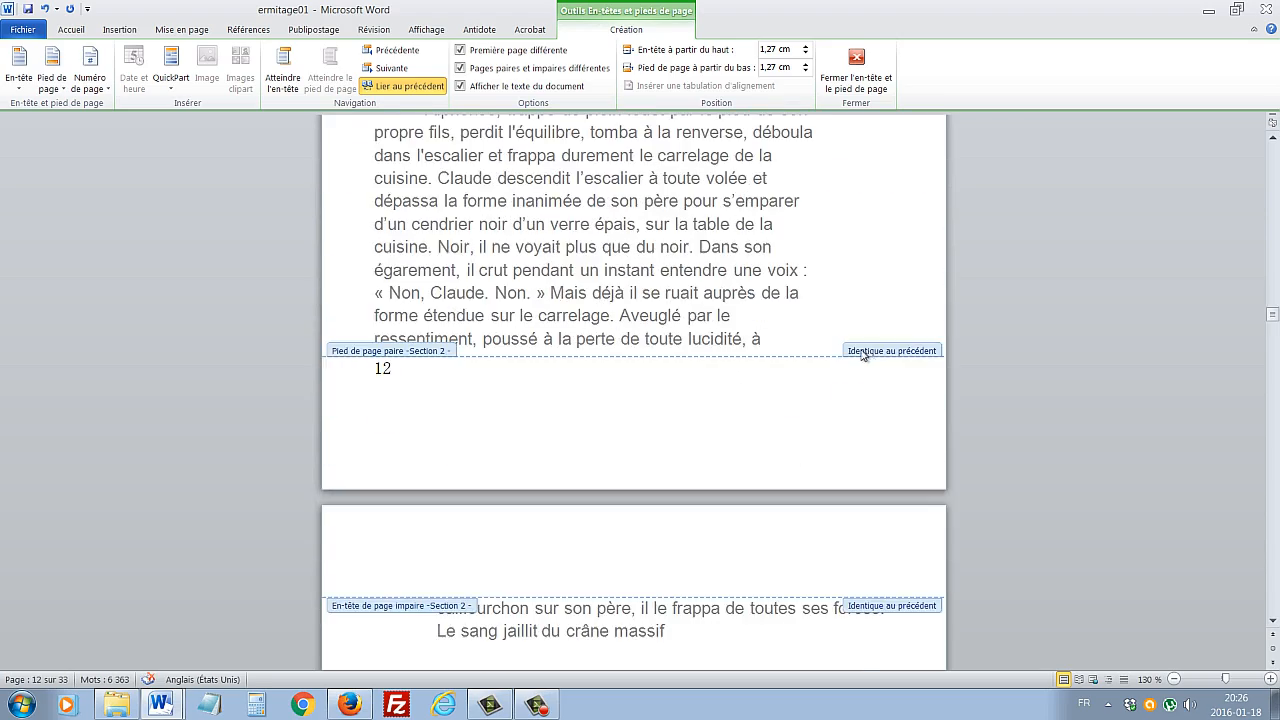
scroll(858, 357, "down", 15)
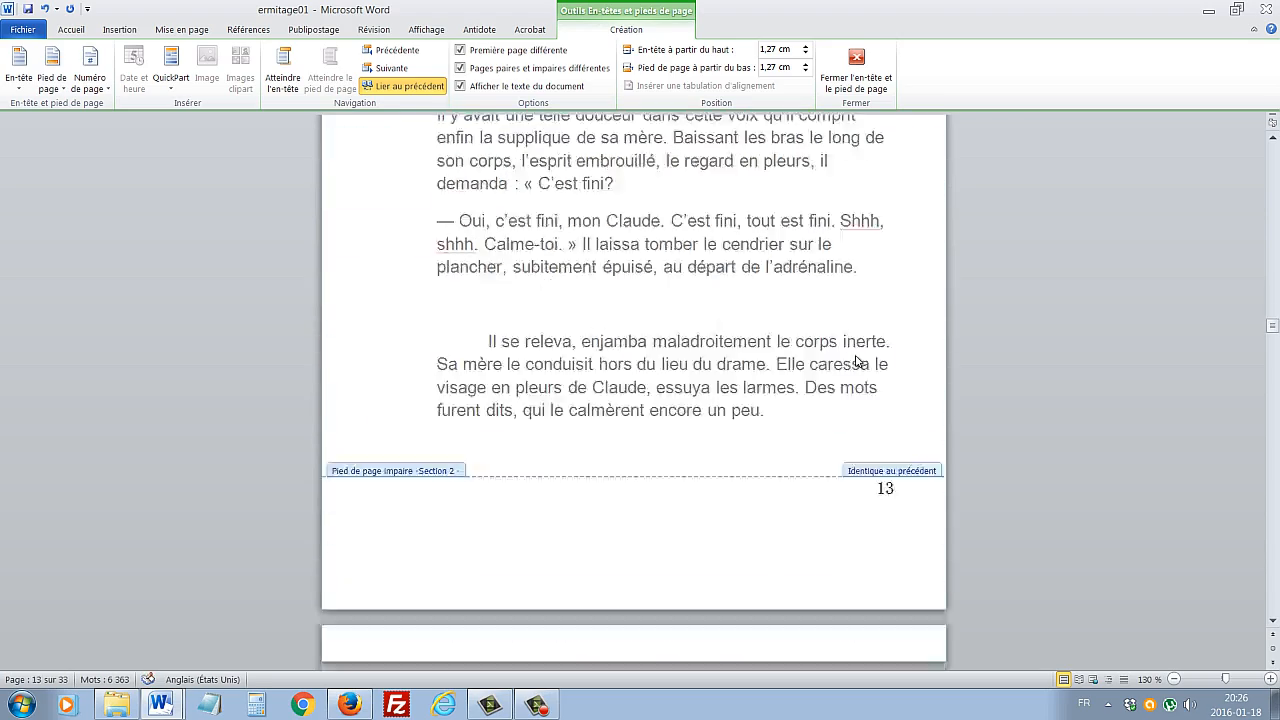
scroll(856, 361, "down", 14)
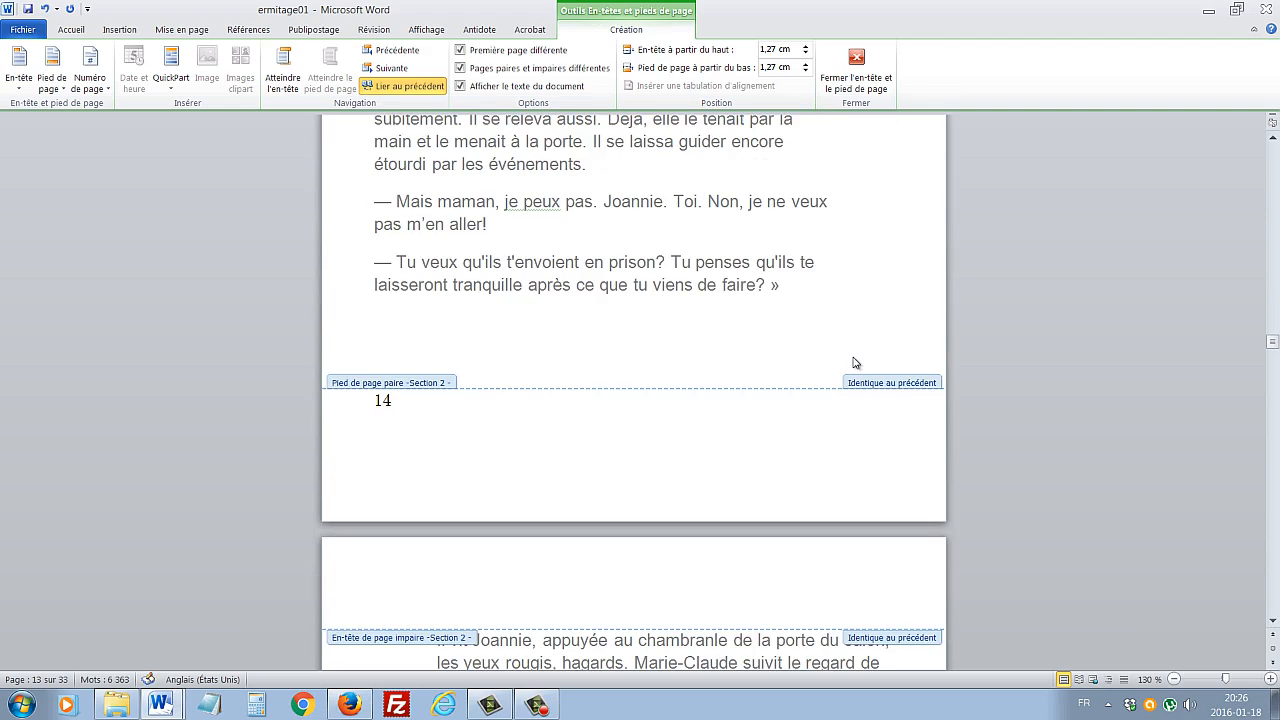
left_click(1272, 335)
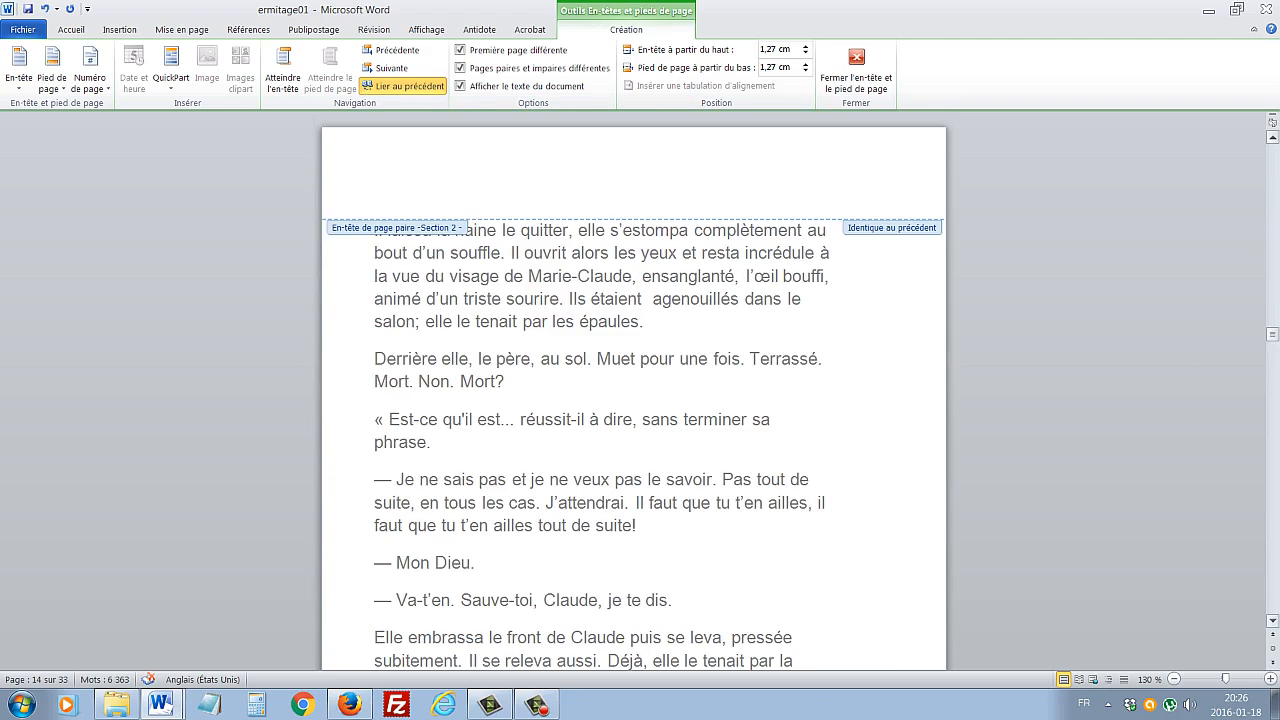
left_click_drag(1274, 347, 1211, 591)
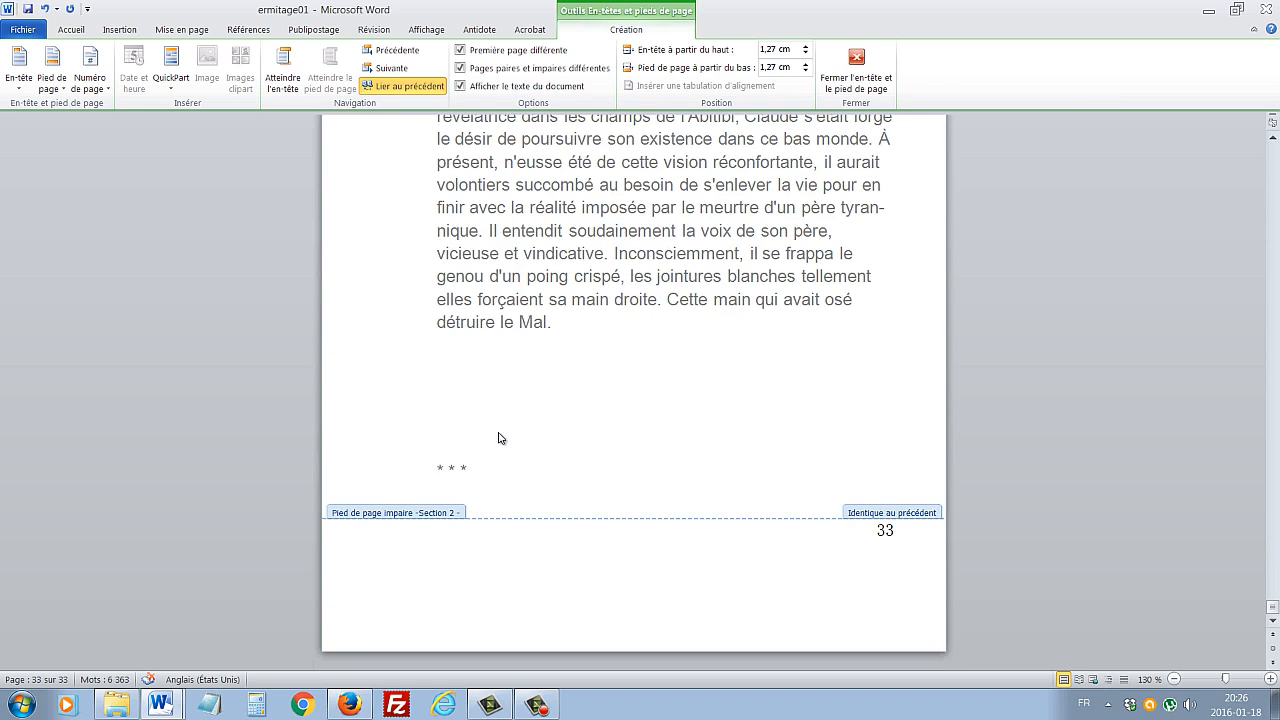
Leave footer editing and delete the blank line above the three asterisks that close the document.
double_click(437, 474)
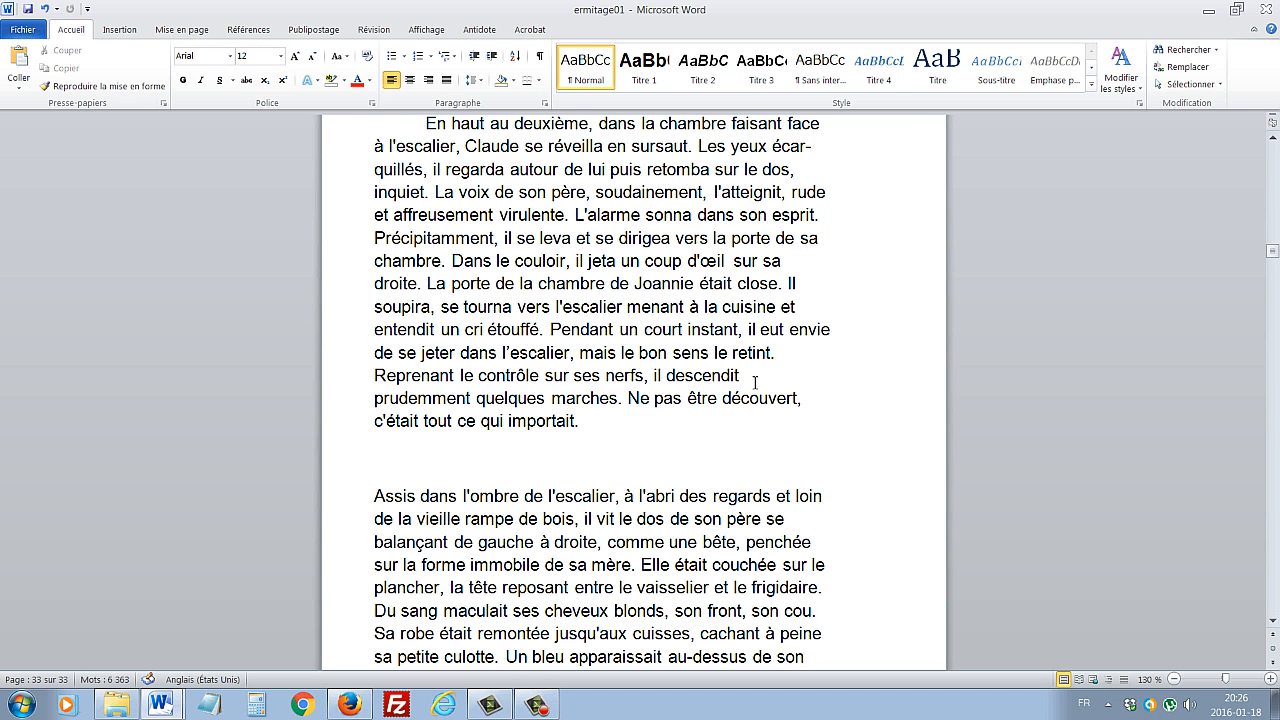
scroll(871, 380, "down", 9)
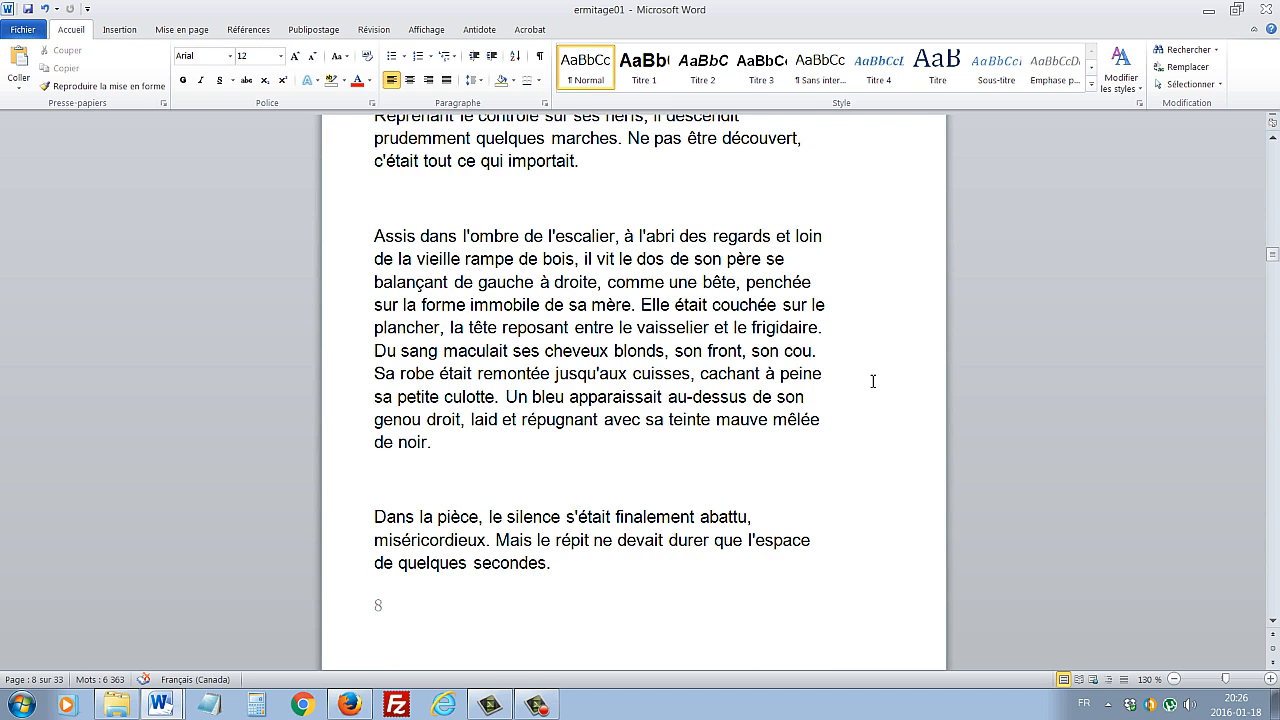
left_click_drag(1274, 264, 1274, 620)
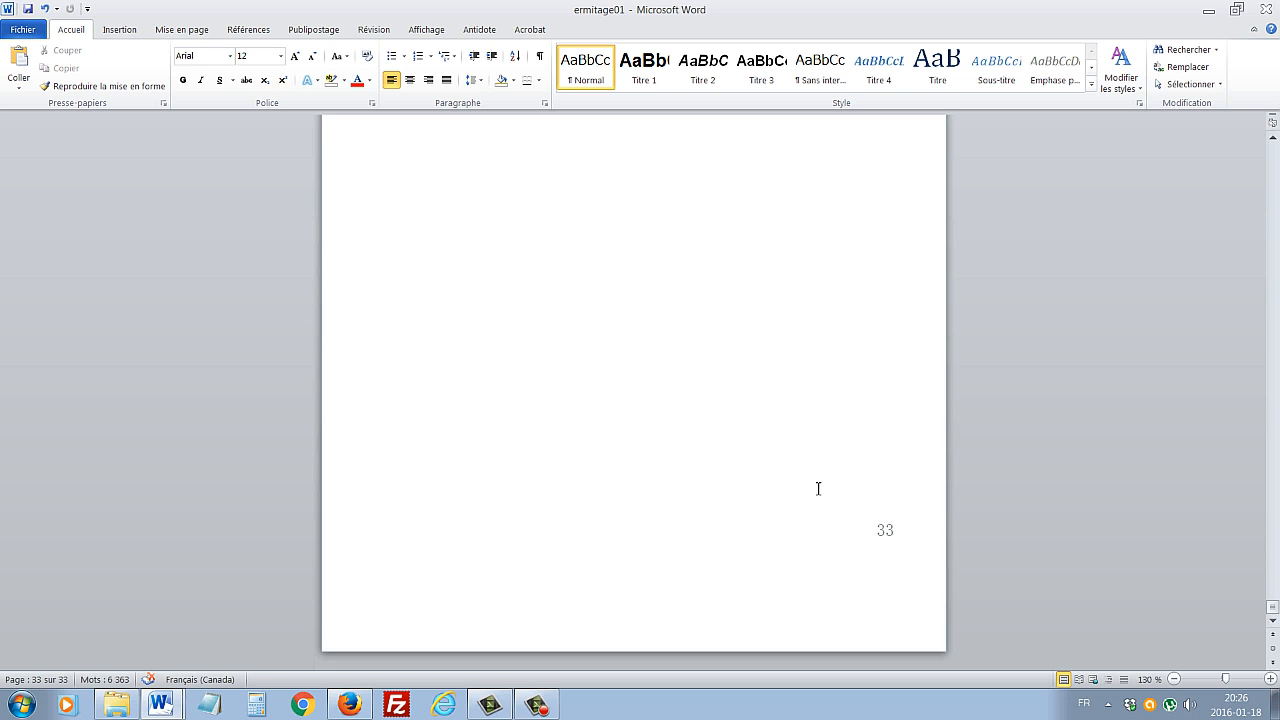
scroll(818, 488, "up", 12)
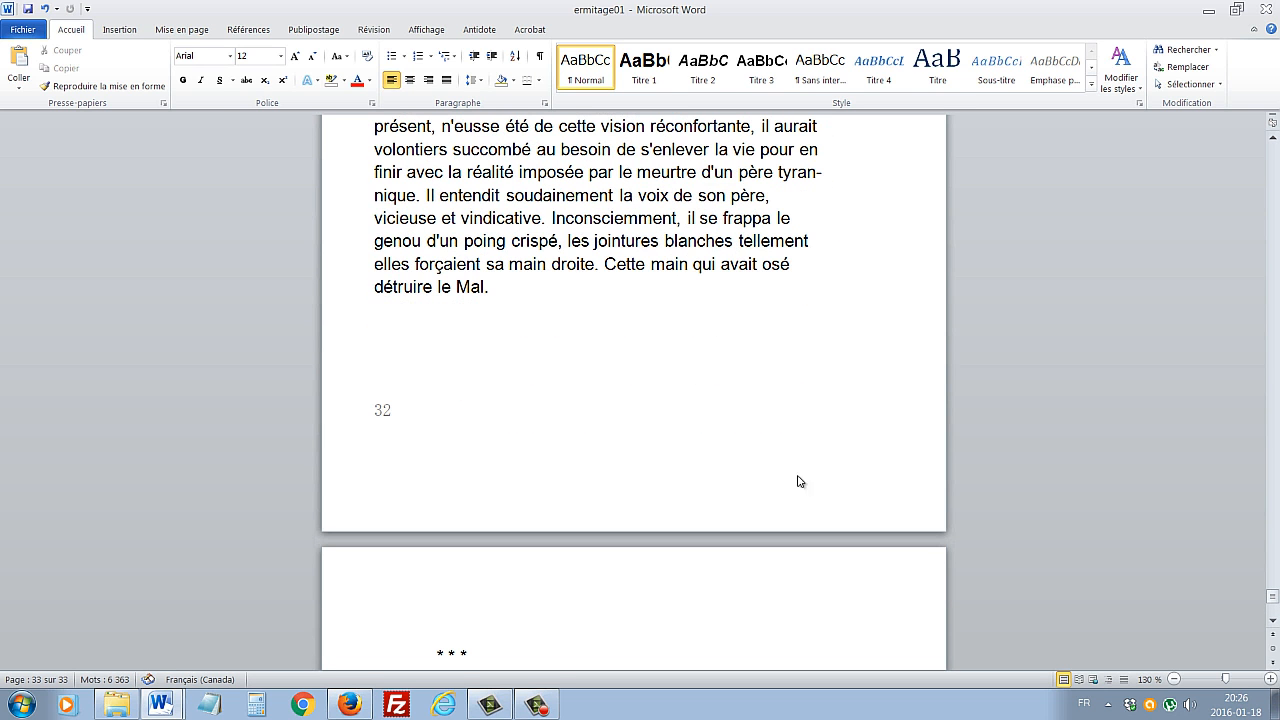
left_click(710, 320)
key("Delete")
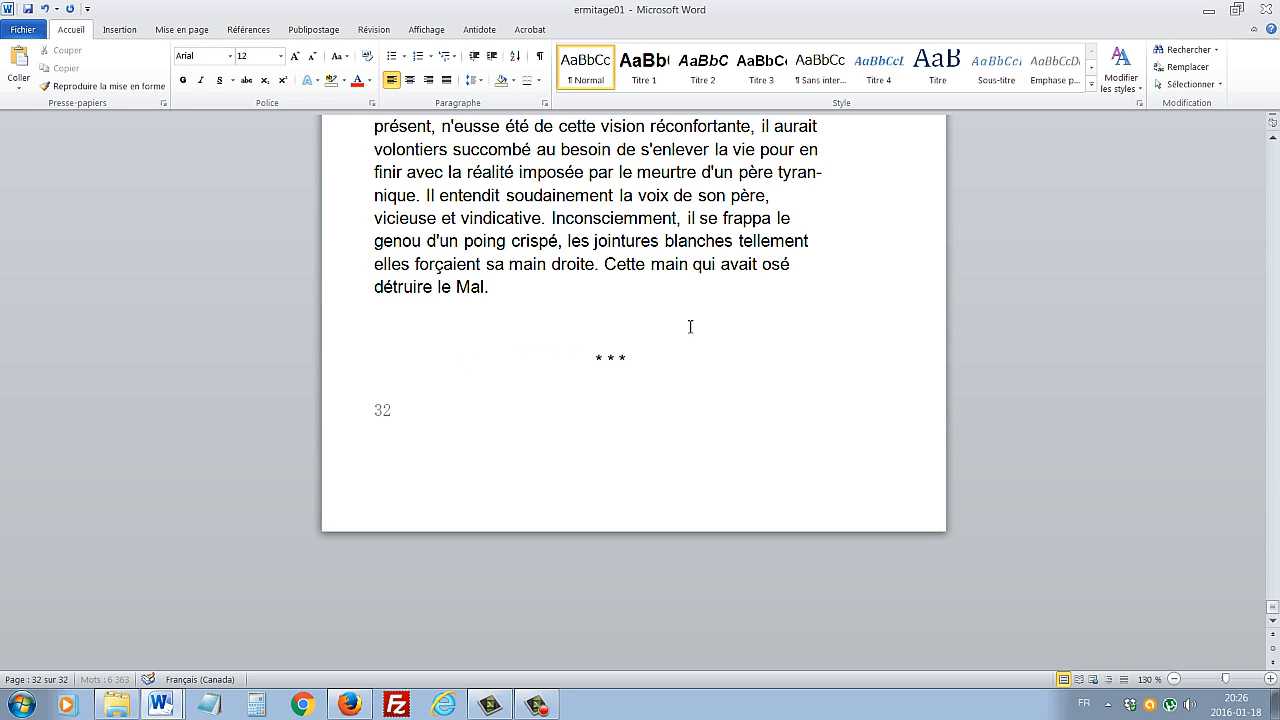
left_click(664, 360)
Review the page numbers and page layout from the end of the document back to the CHAPITRE PREMIER page.
scroll(731, 347, "up", 4)
scroll(731, 347, "up", 18)
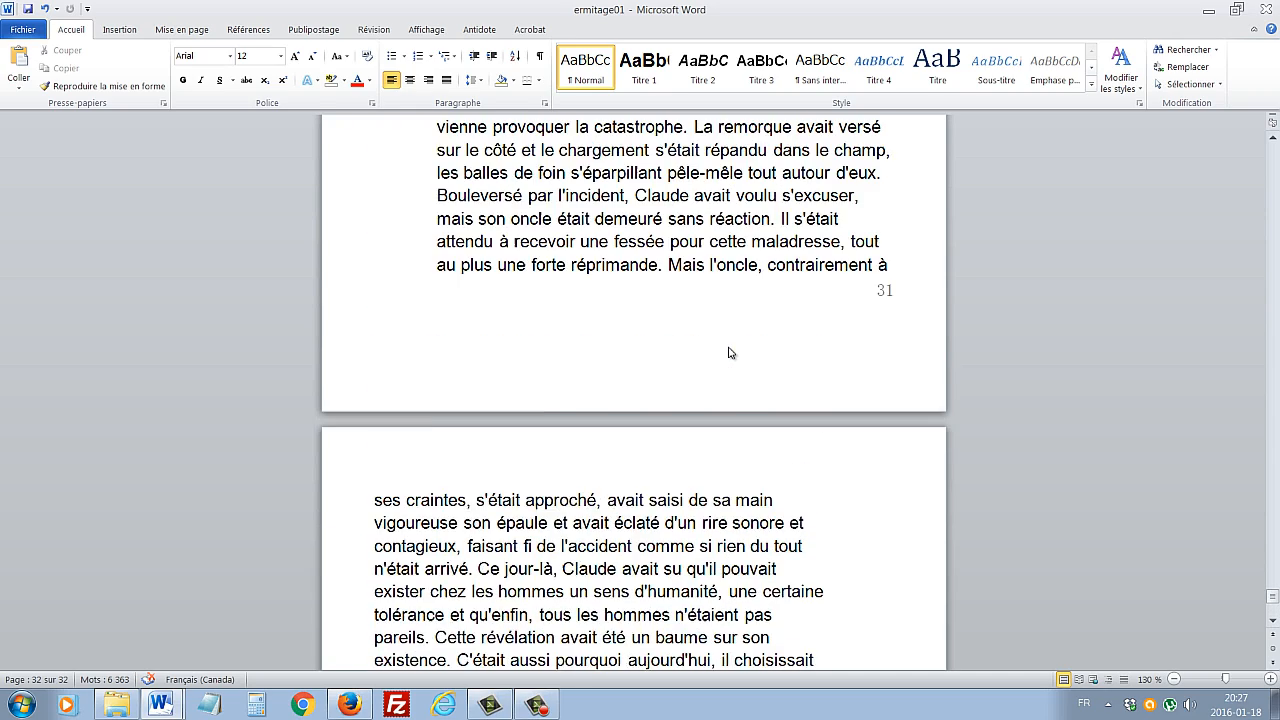
scroll(731, 347, "down", 4)
scroll(731, 347, "down", 3)
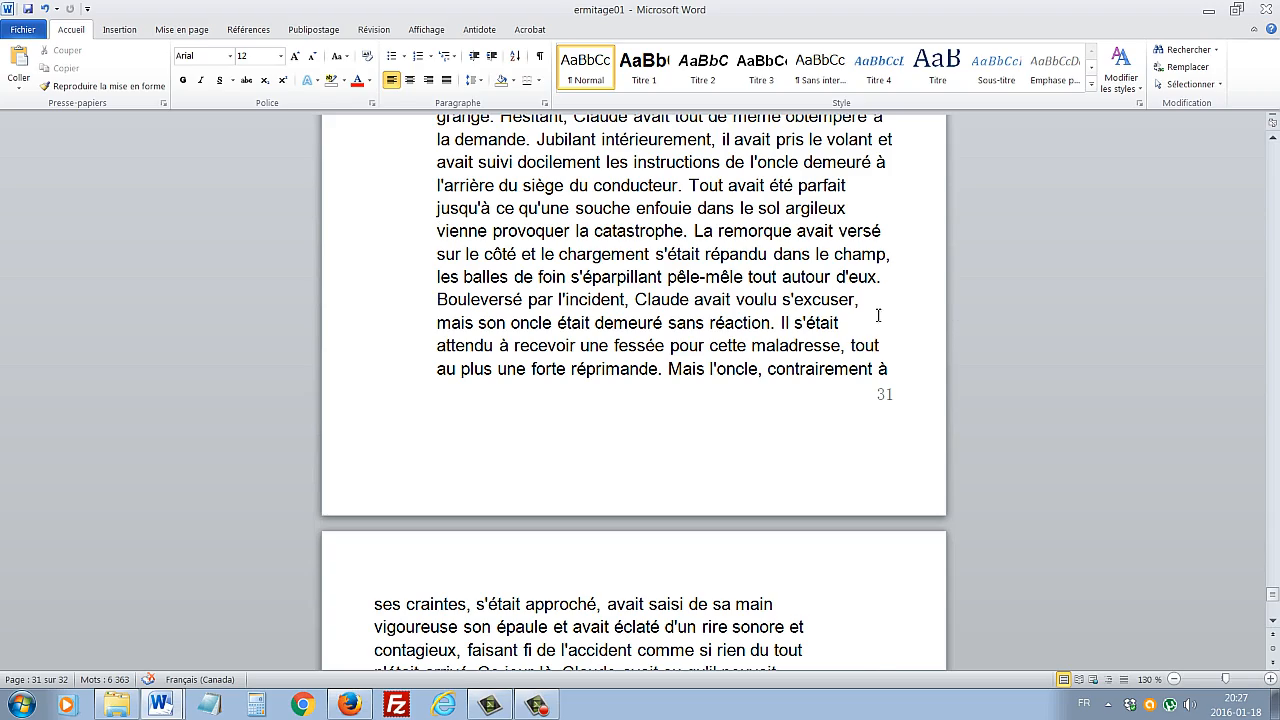
scroll(878, 316, "up", 20)
scroll(878, 311, "up", 20)
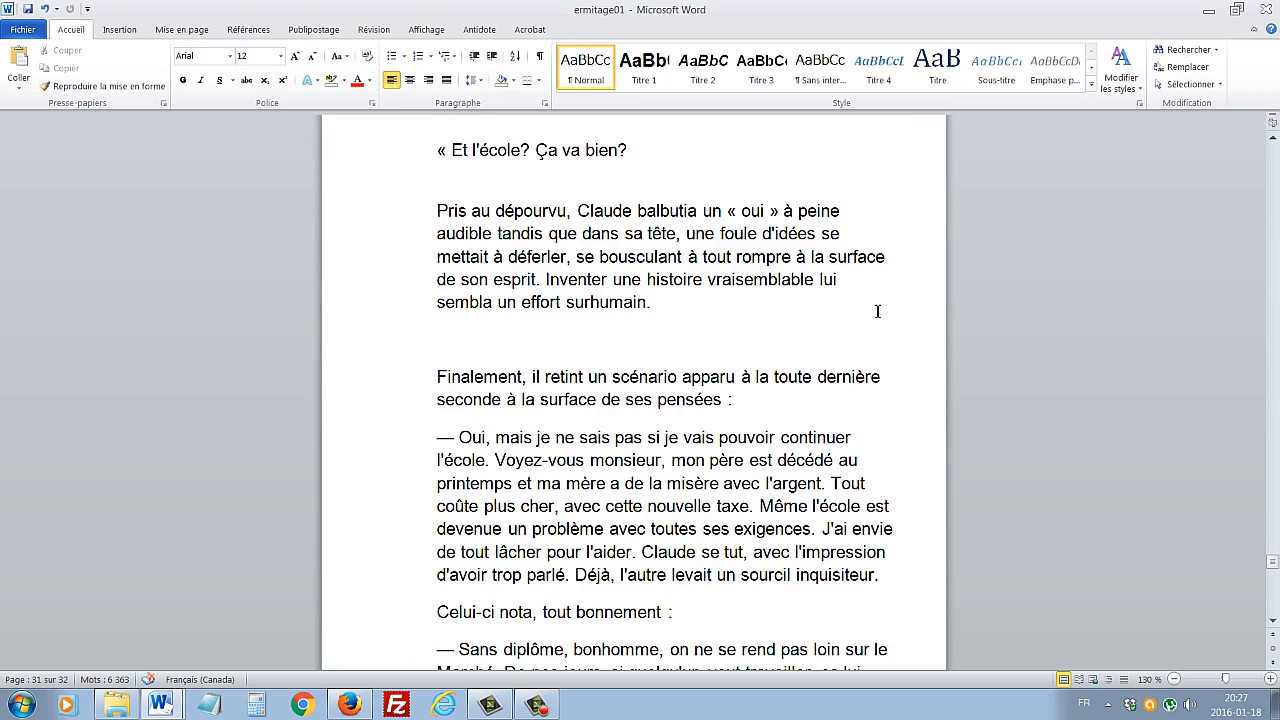
scroll(878, 311, "up", 1)
left_click_drag(1274, 562, 1274, 150)
scroll(641, 368, "down", 15)
scroll(641, 368, "down", 15)
scroll(632, 383, "down", 3)
scroll(363, 466, "down", 10)
scroll(492, 438, "down", 6)
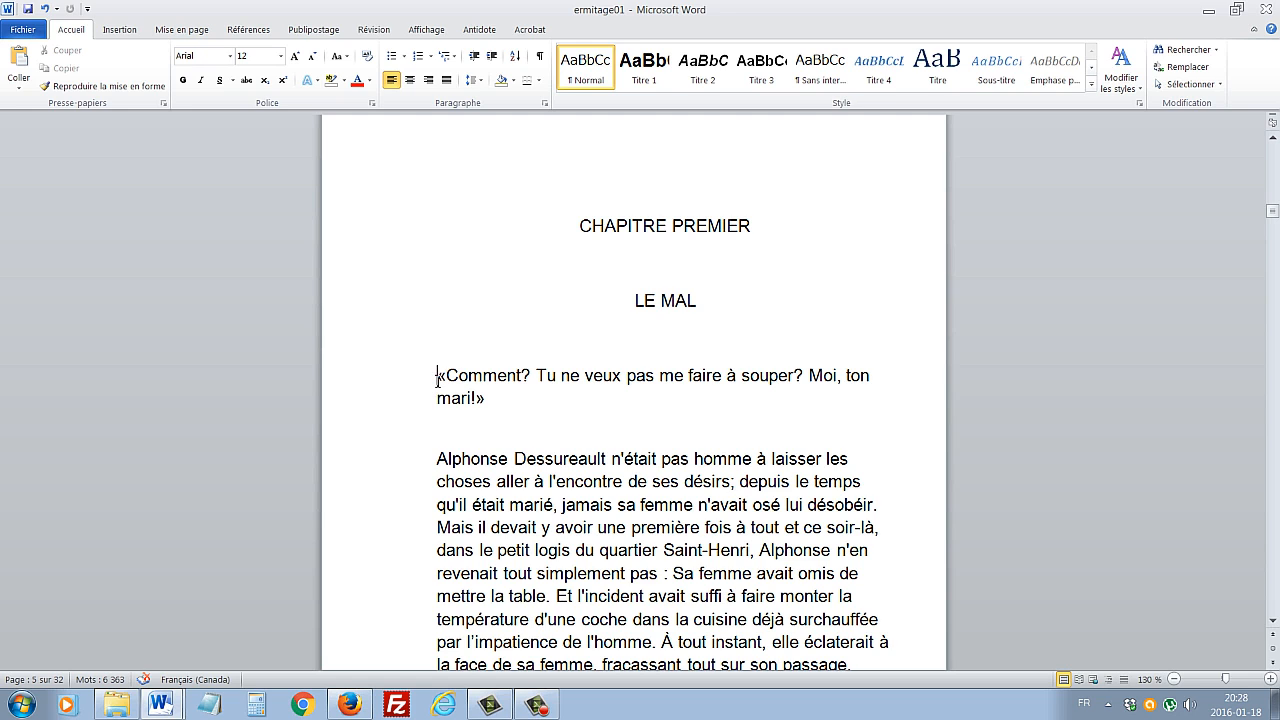
Select the entire document and set its paragraphs to Justifié alignment with the Corps de texte outline level.
left_click(1194, 84)
left_click(1063, 105)
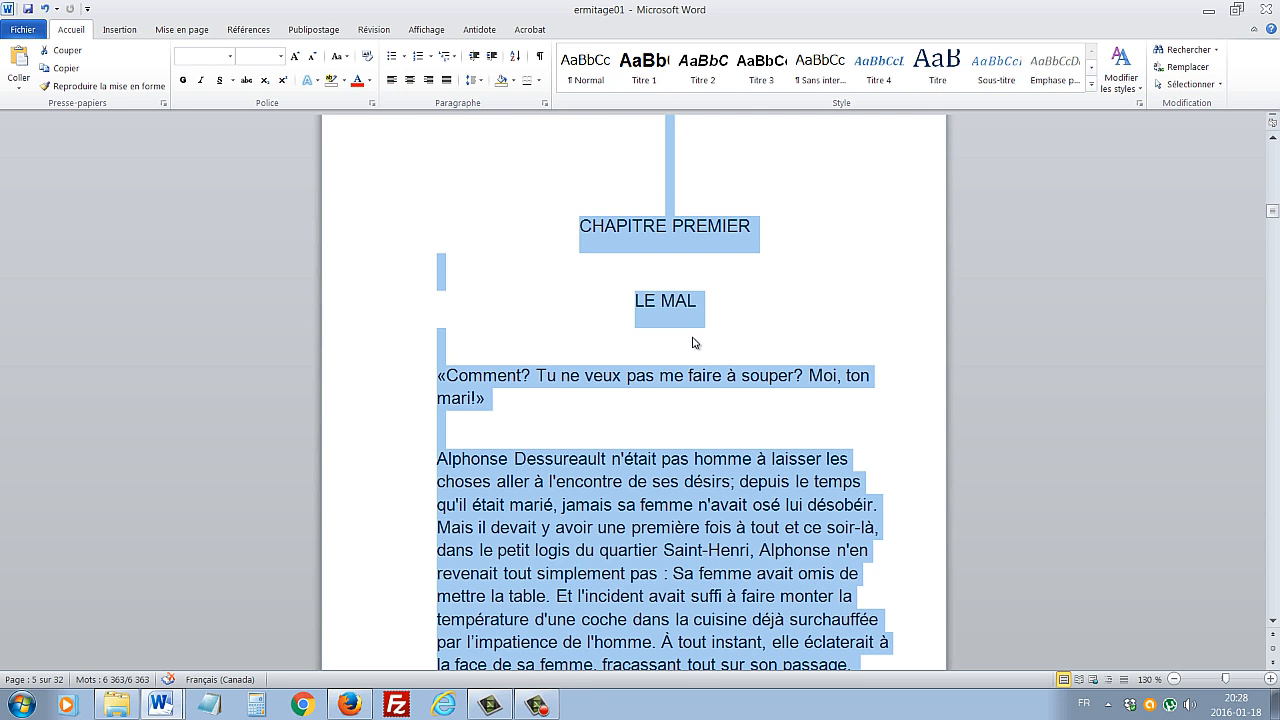
scroll(672, 527, "down", 10)
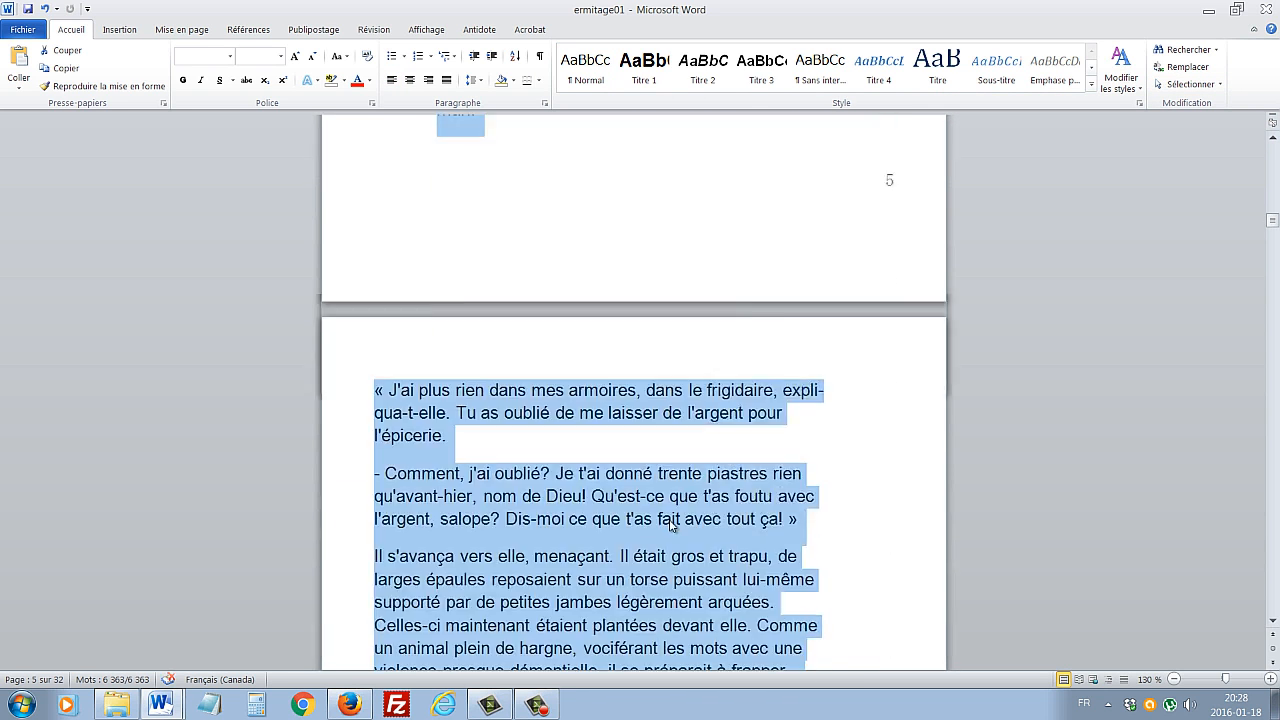
scroll(672, 527, "down", 12)
scroll(672, 527, "up", 8)
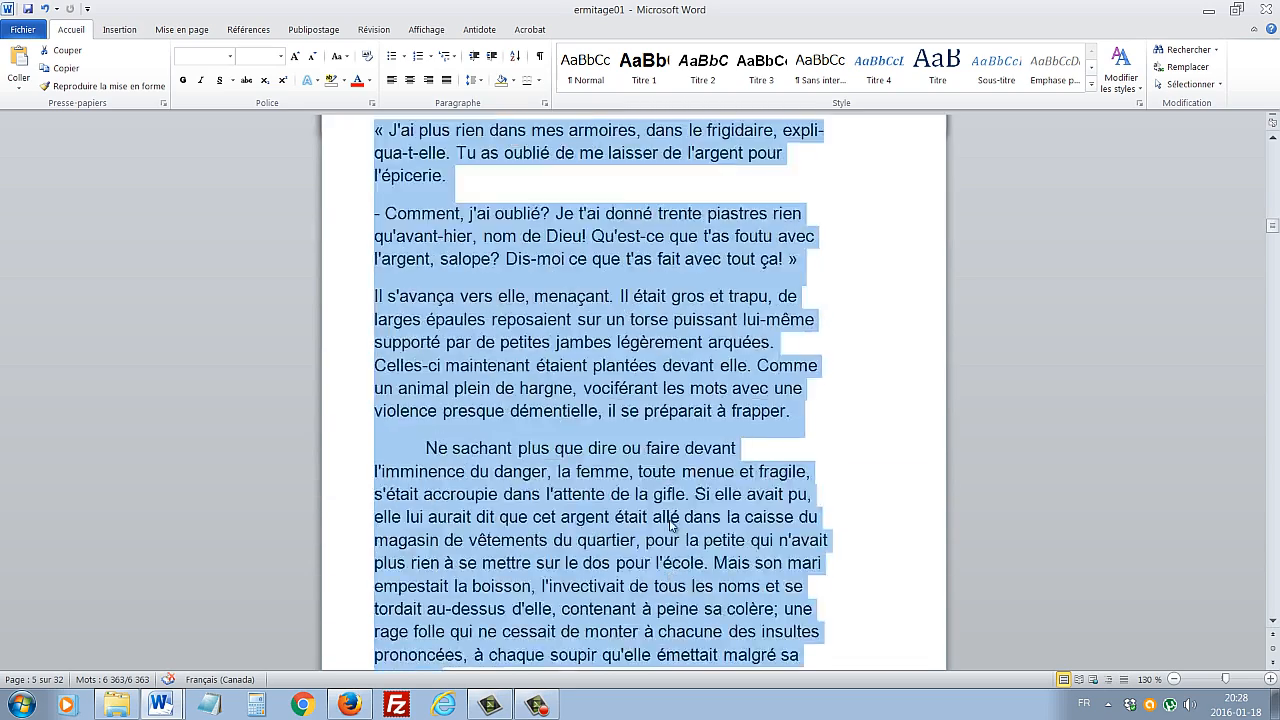
scroll(672, 527, "up", 20)
scroll(672, 527, "down", 4)
scroll(672, 527, "down", 2)
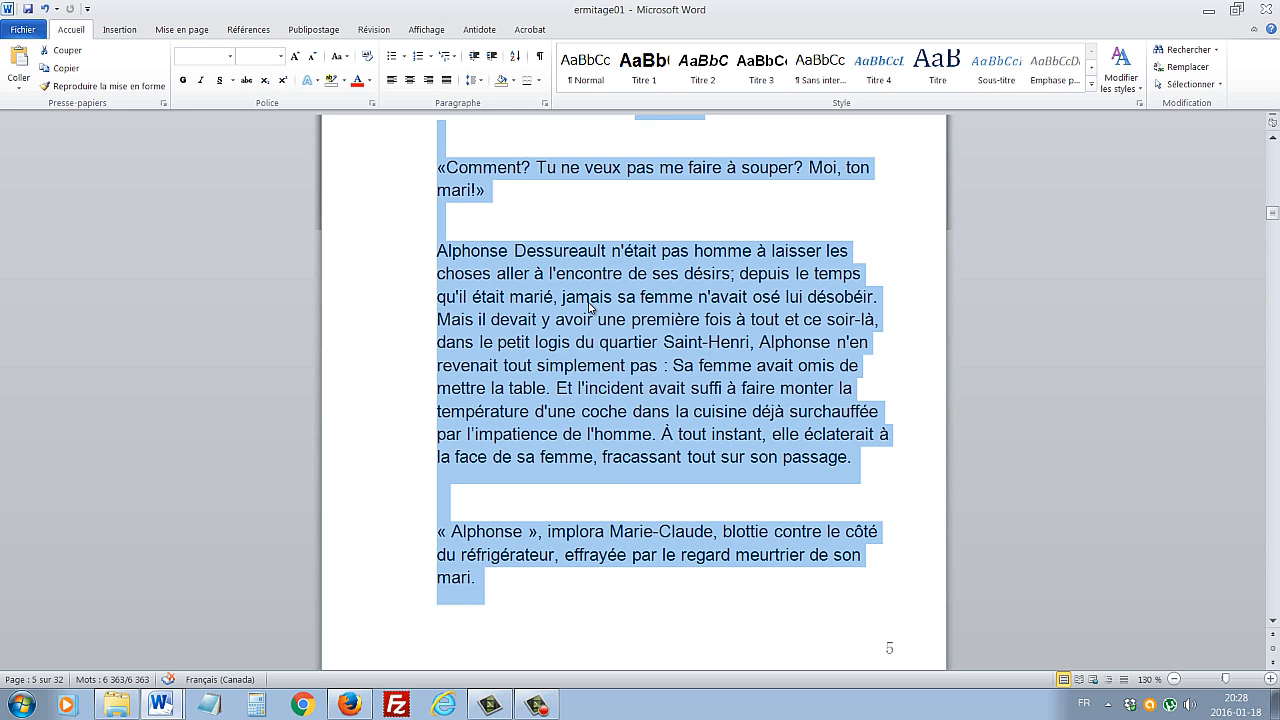
right_click(590, 308)
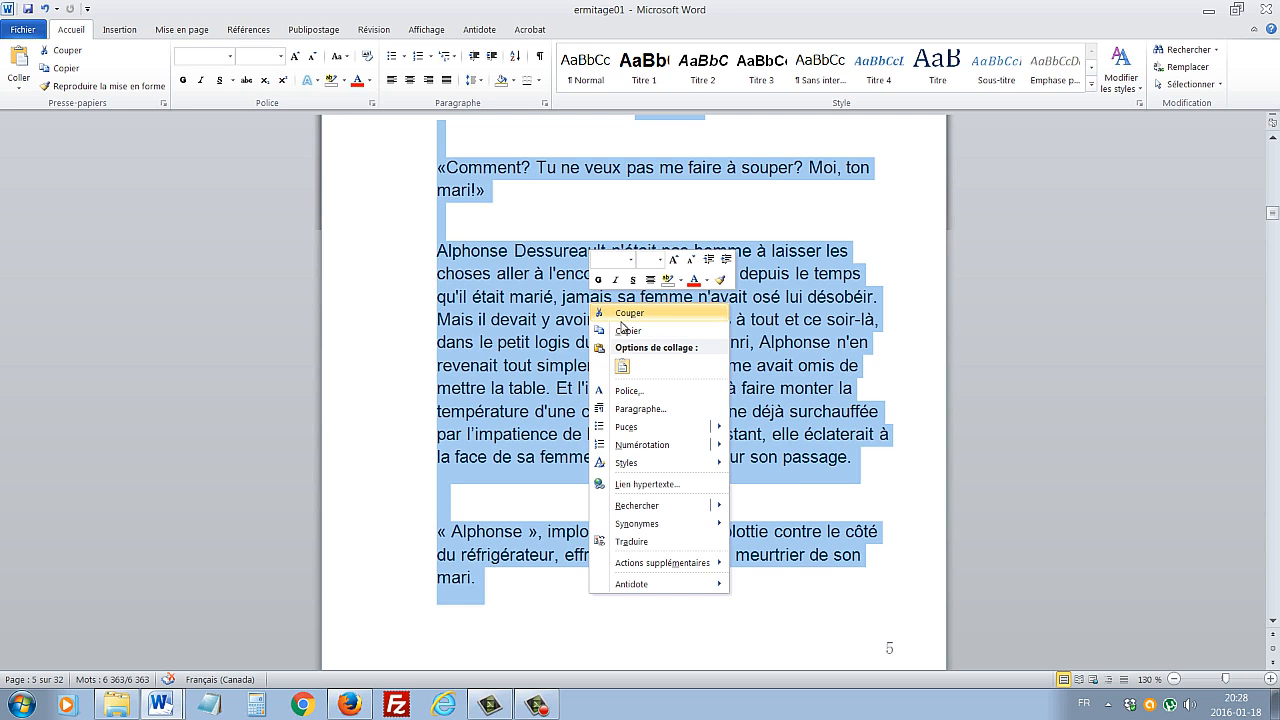
left_click(689, 410)
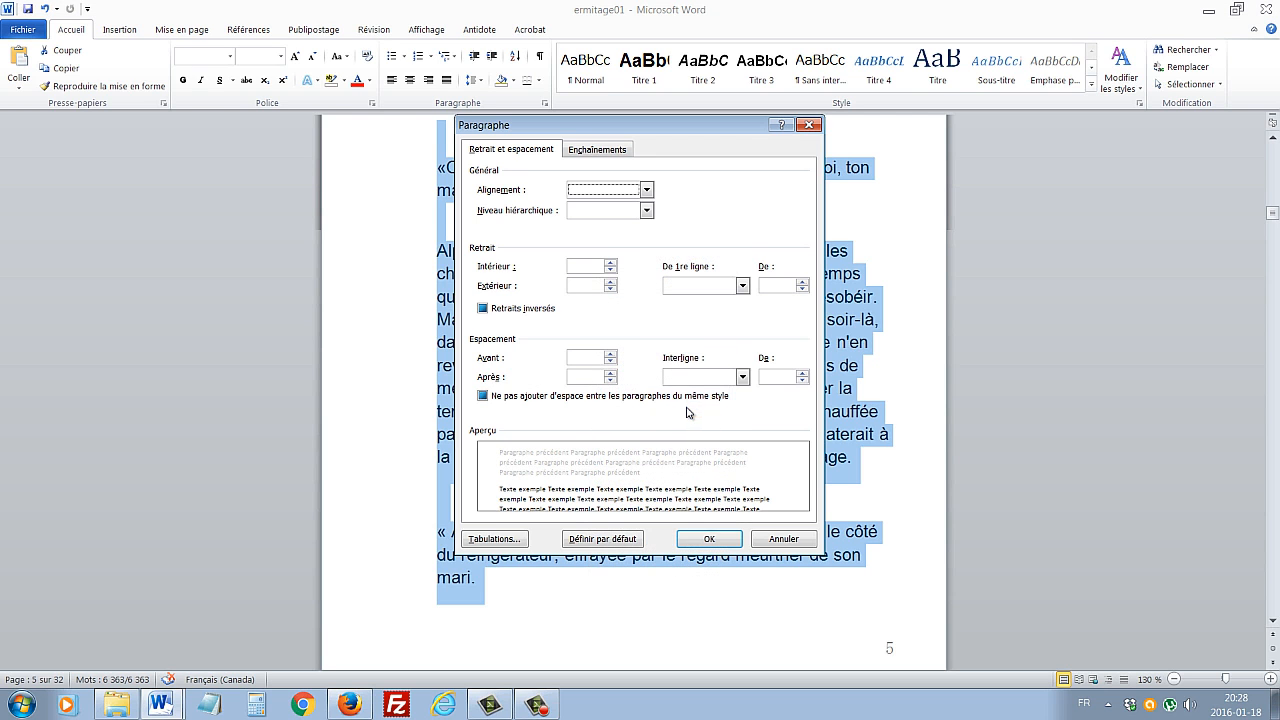
left_click(646, 190)
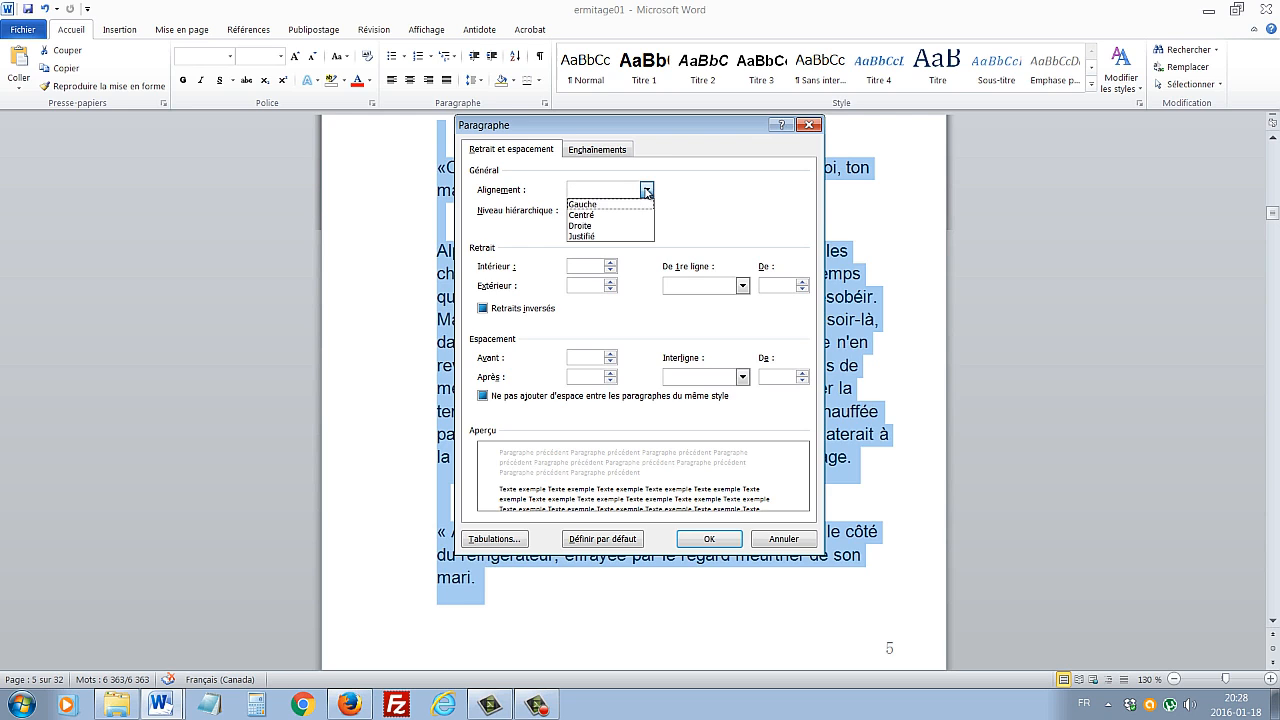
left_click(607, 237)
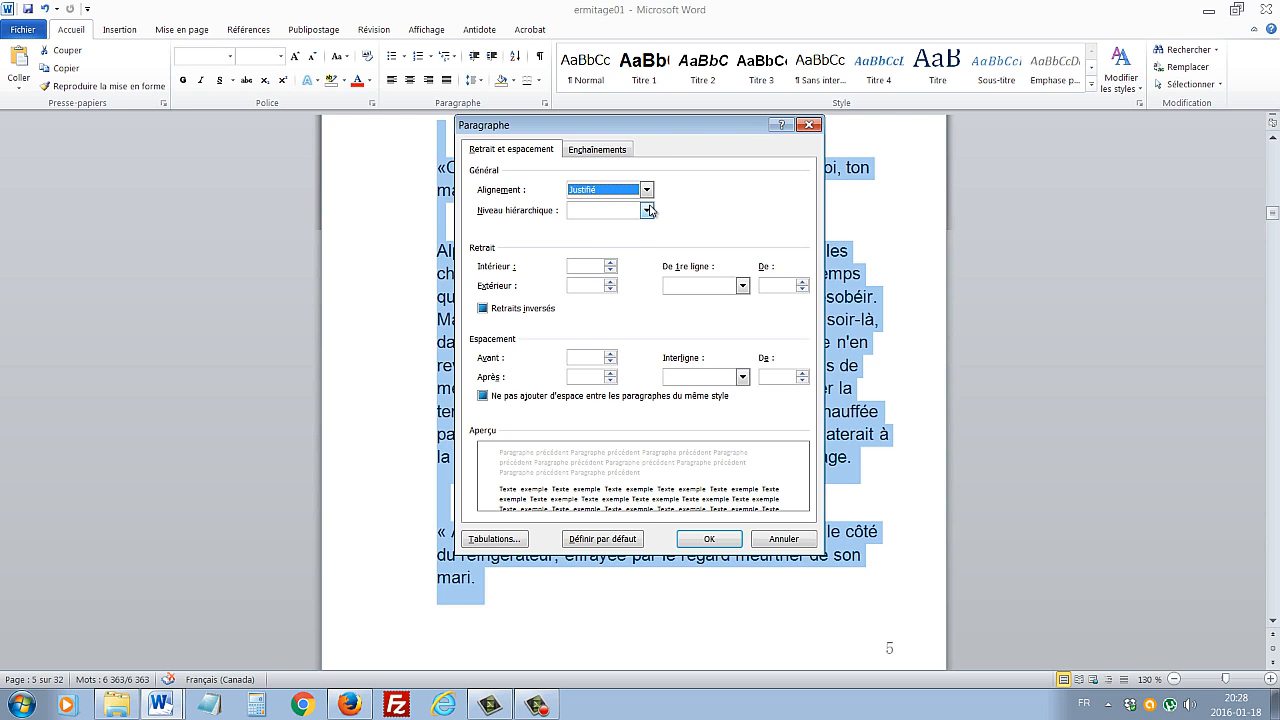
left_click(648, 210)
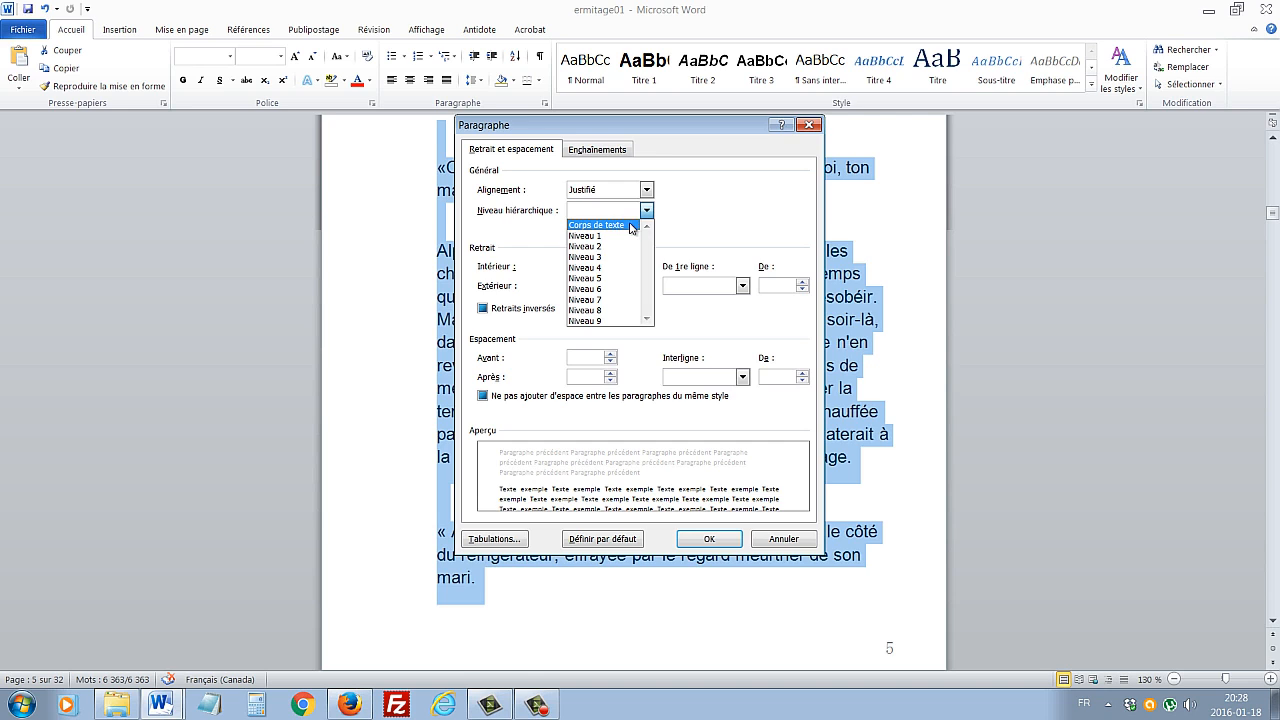
left_click(631, 226)
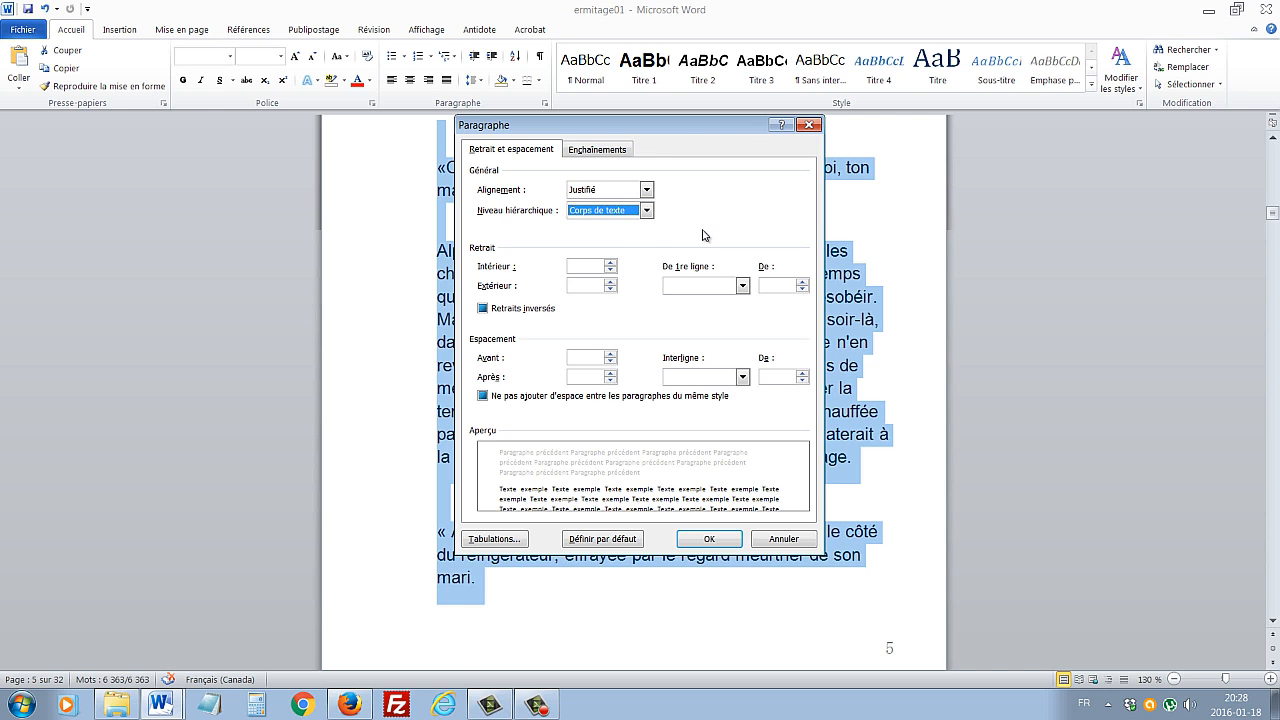
Set a Première ligne indent of 1,25 cm and 1,5 ligne line spacing for the selected paragraphs.
left_click(742, 286)
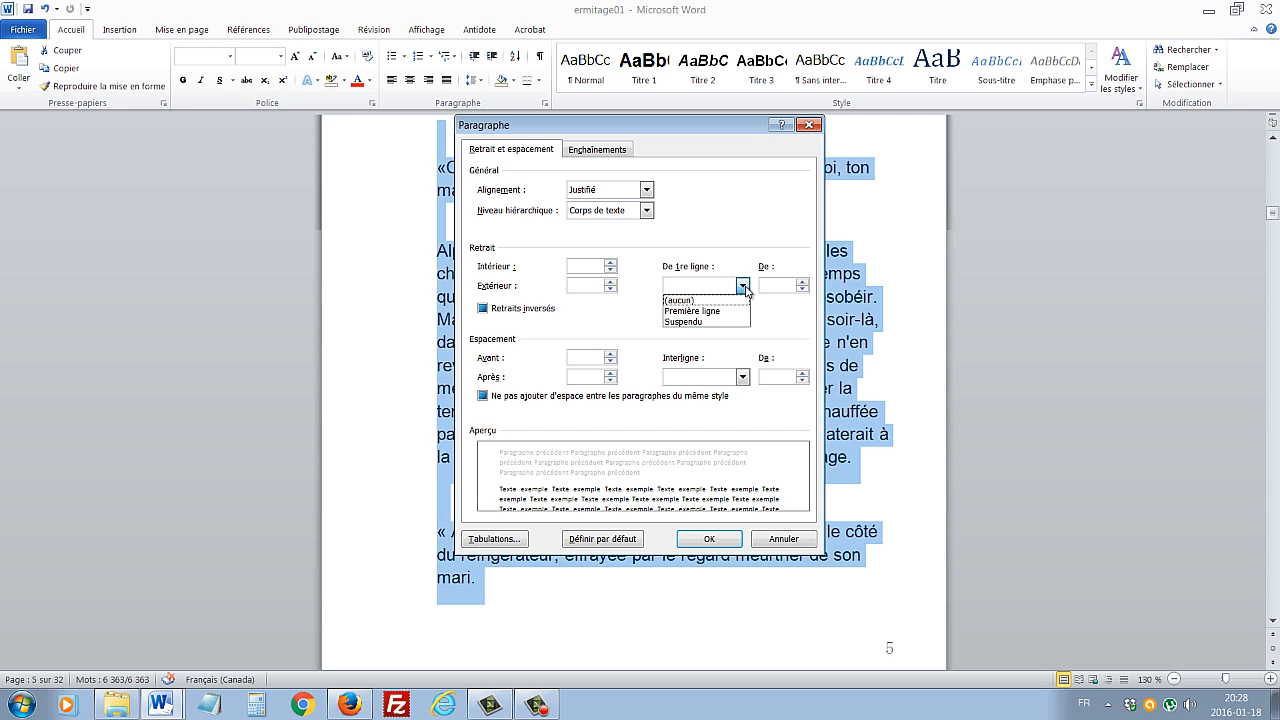
left_click(739, 311)
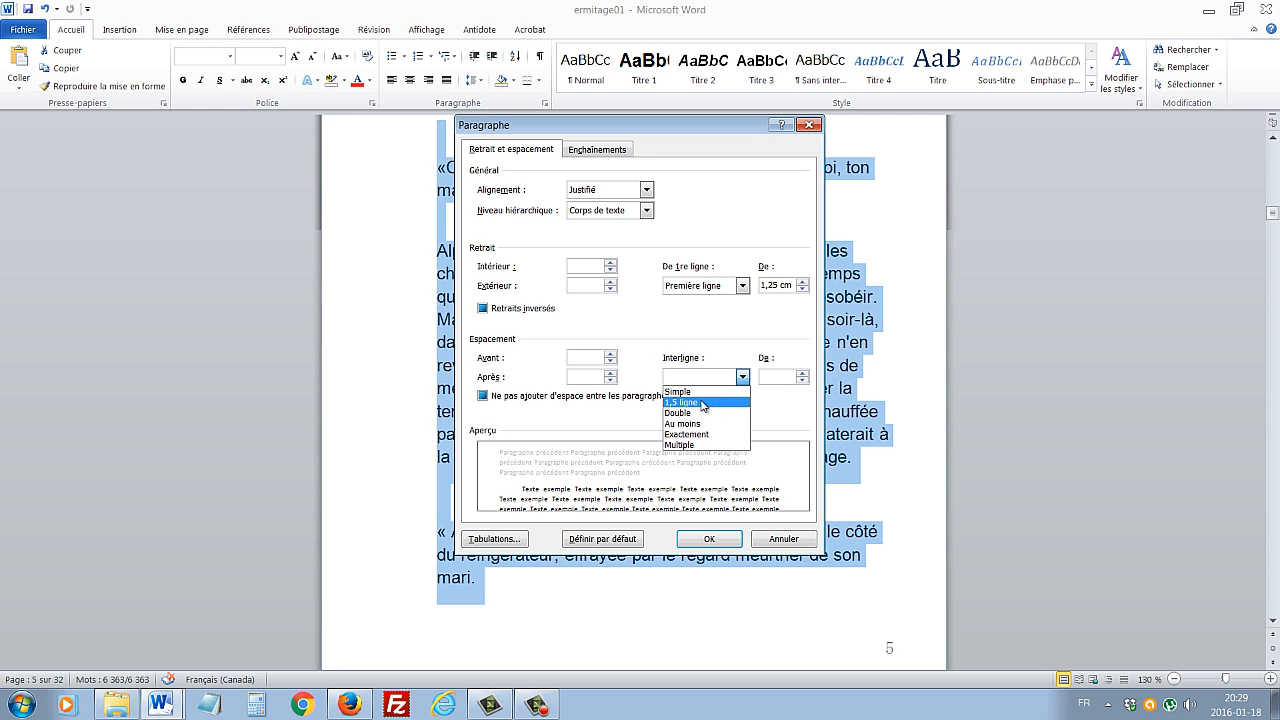
left_click(703, 402)
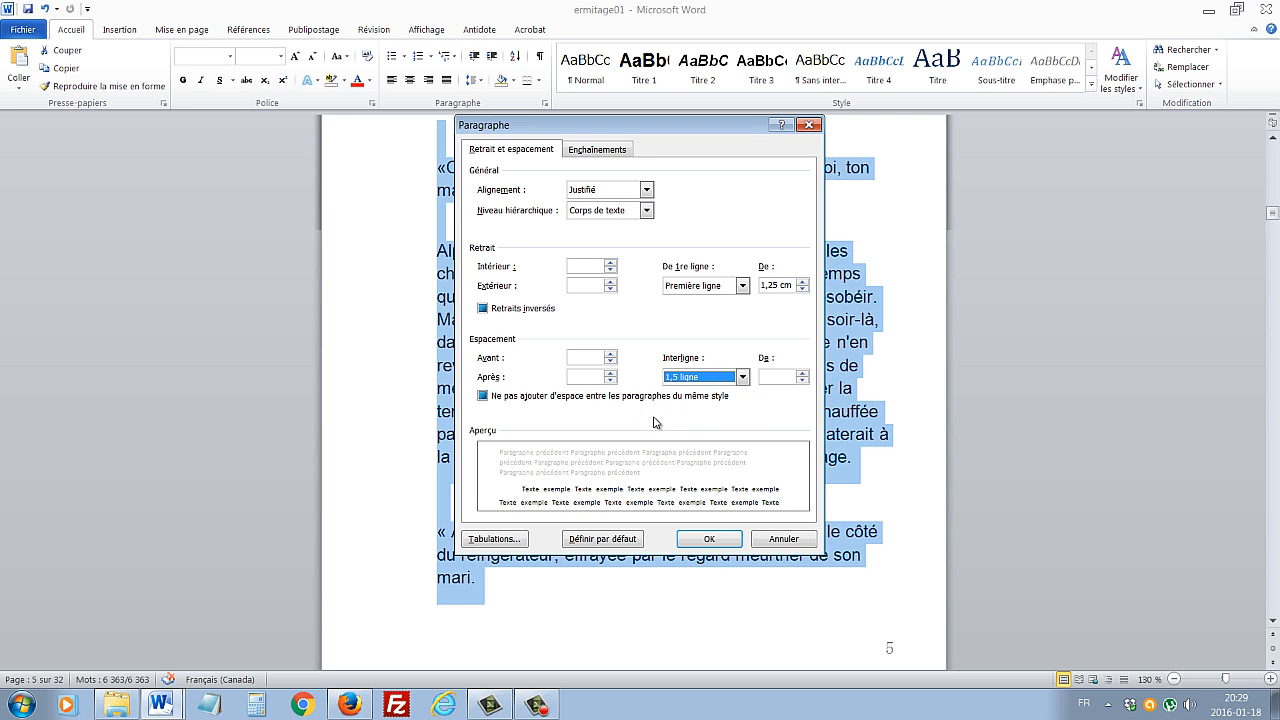
Make these paragraph settings the default for all documents based on the Normal template.
left_click(631, 540)
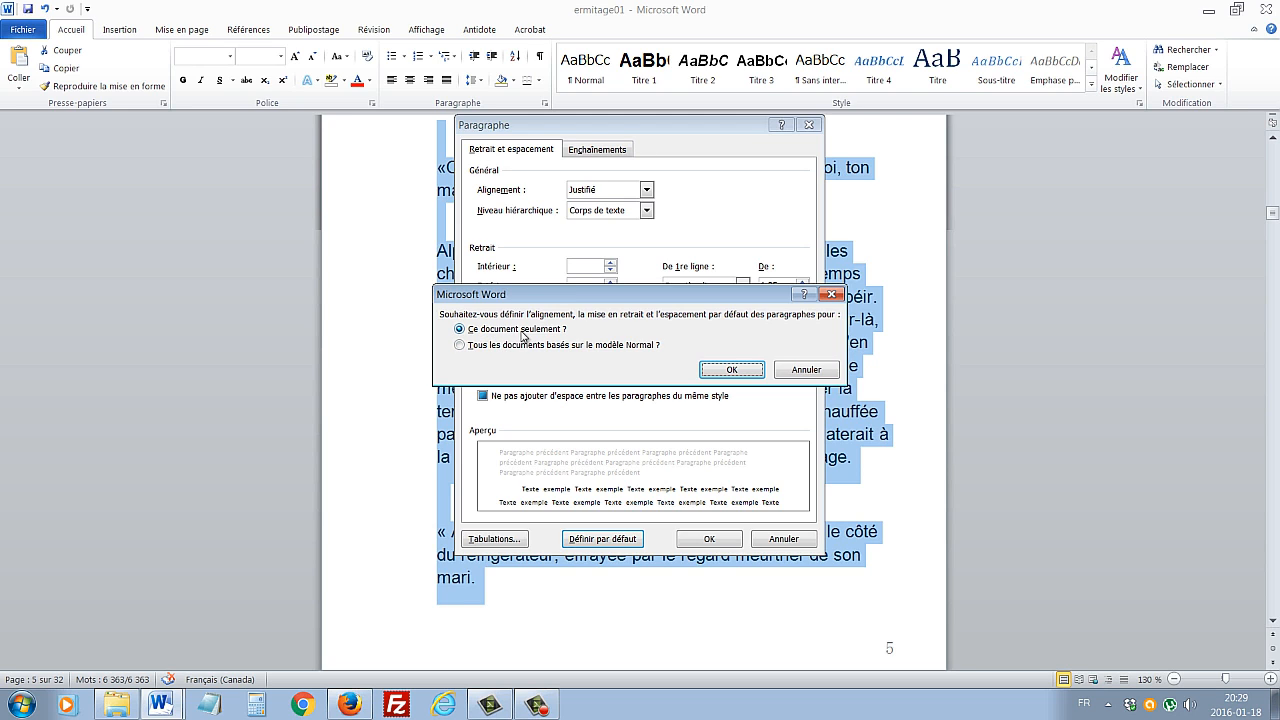
left_click(469, 348)
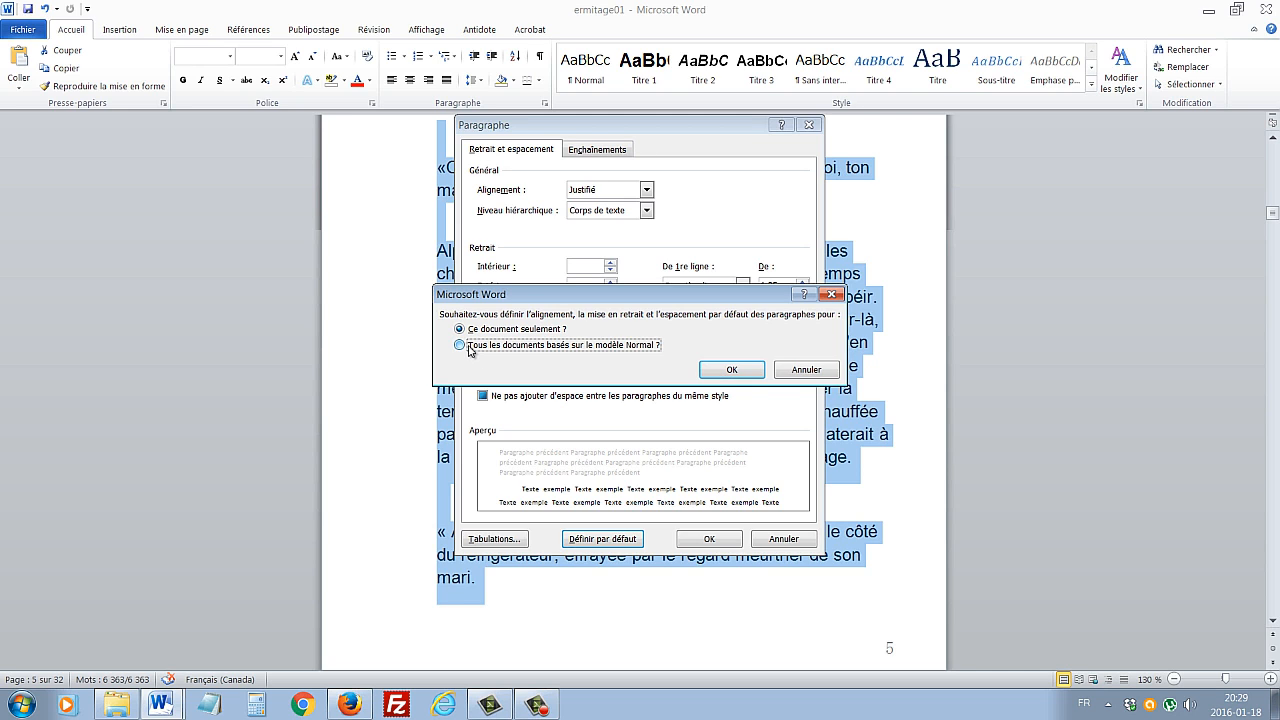
left_click(754, 367)
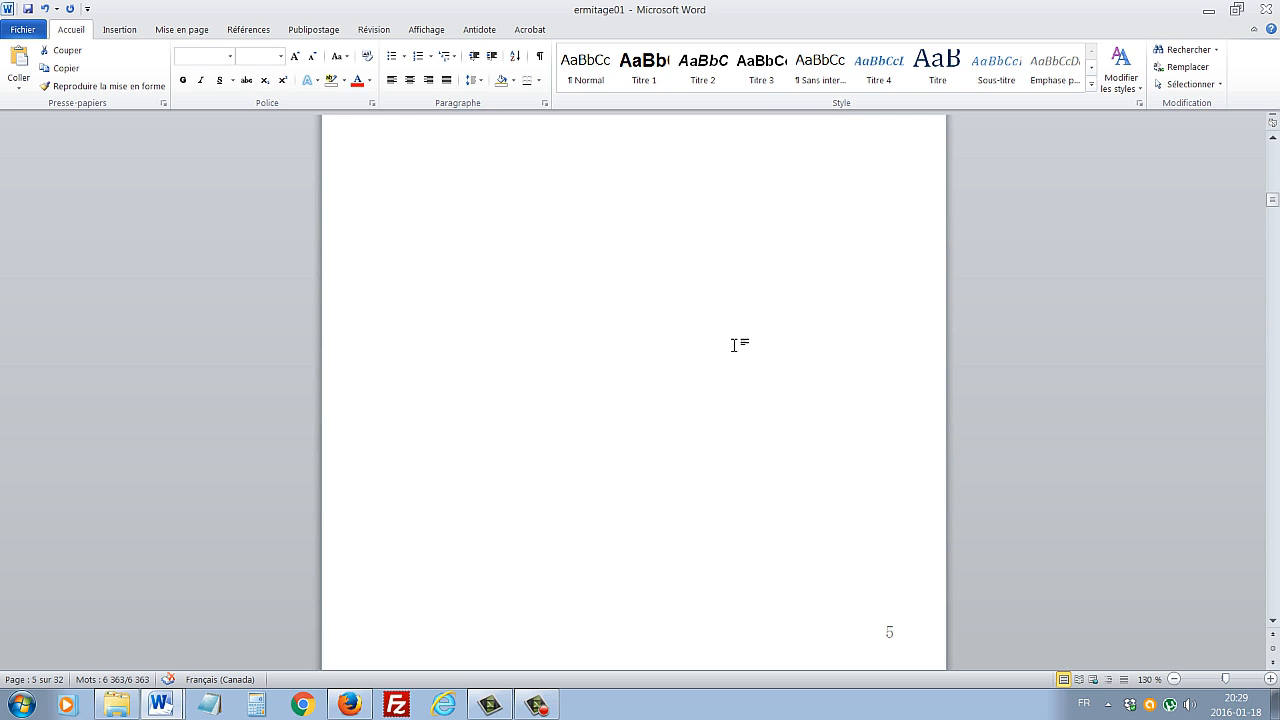
Check the new justification, first-line indents and line spacing on the opening pages of chapter one.
scroll(737, 345, "up", 10)
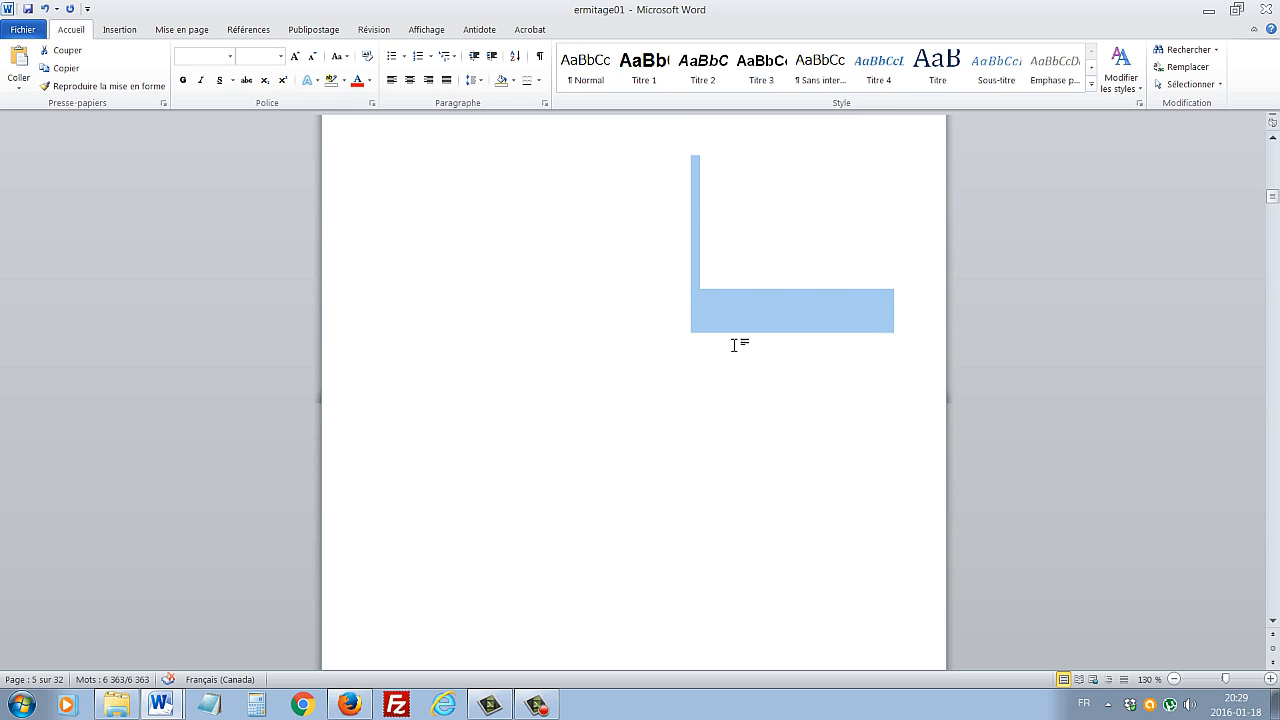
scroll(737, 345, "up", 10)
scroll(737, 345, "down", 10)
scroll(737, 345, "down", 5)
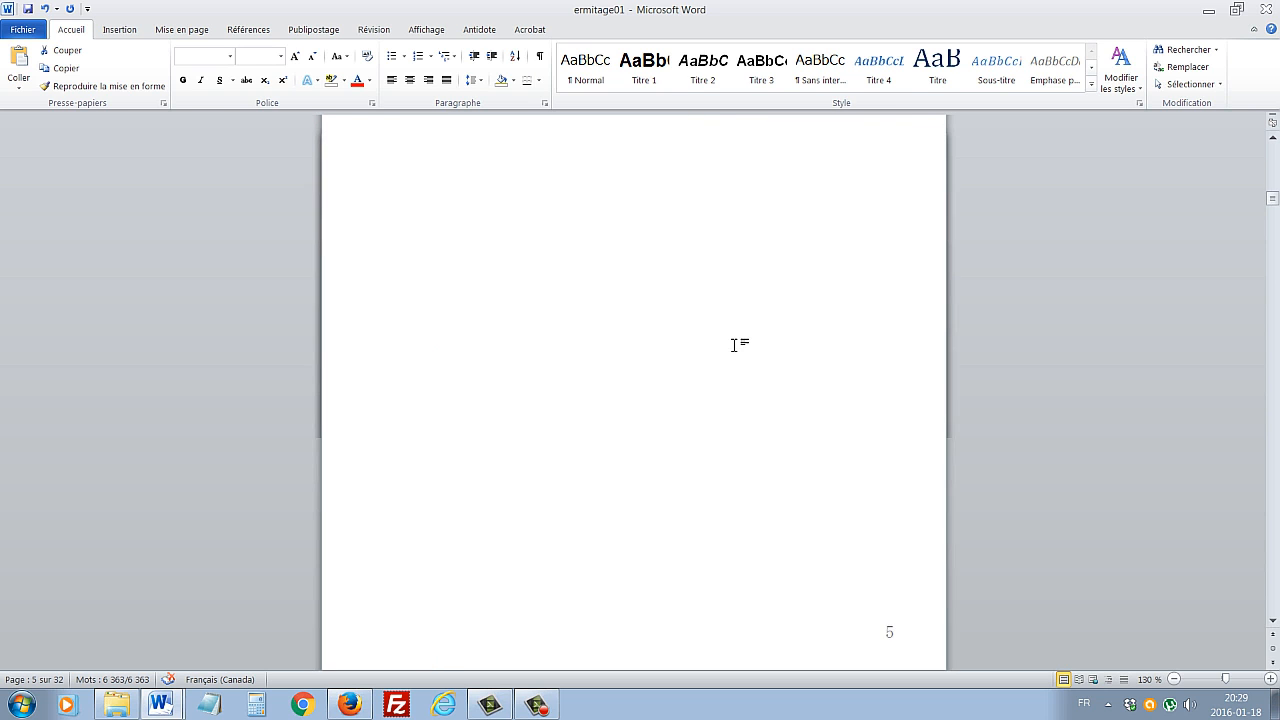
scroll(735, 348, "down", 5)
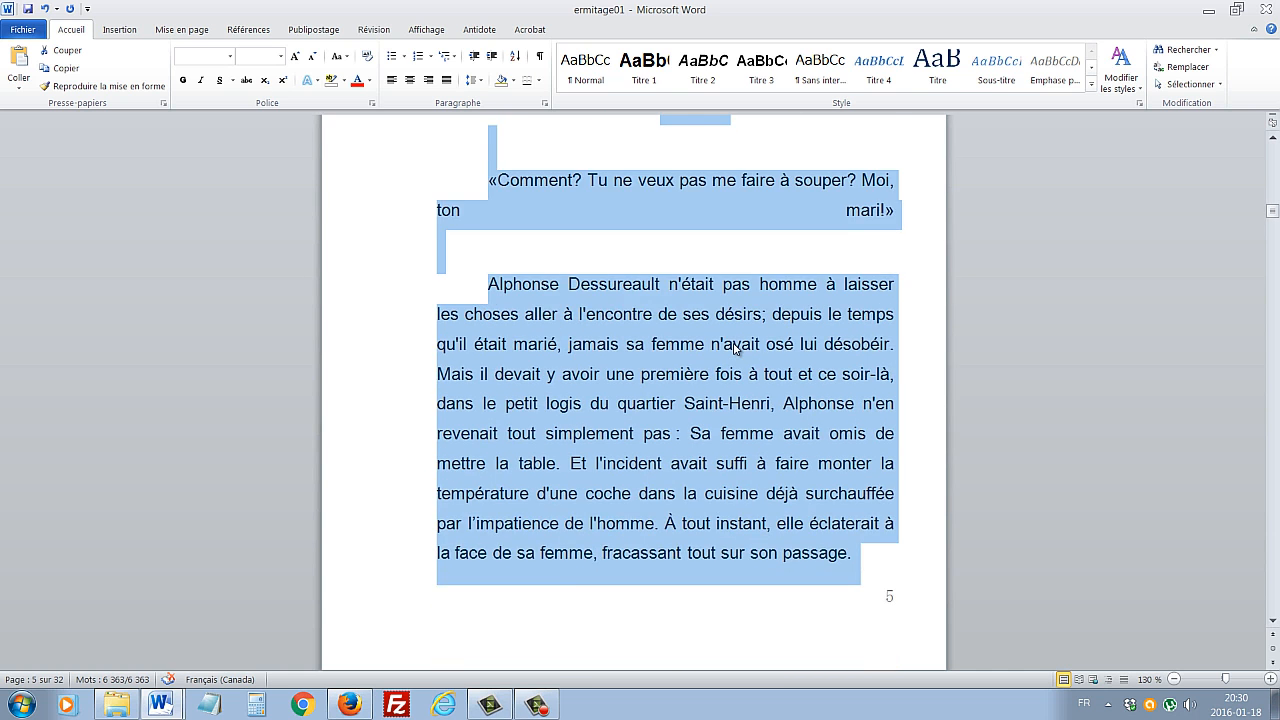
scroll(735, 347, "down", 14)
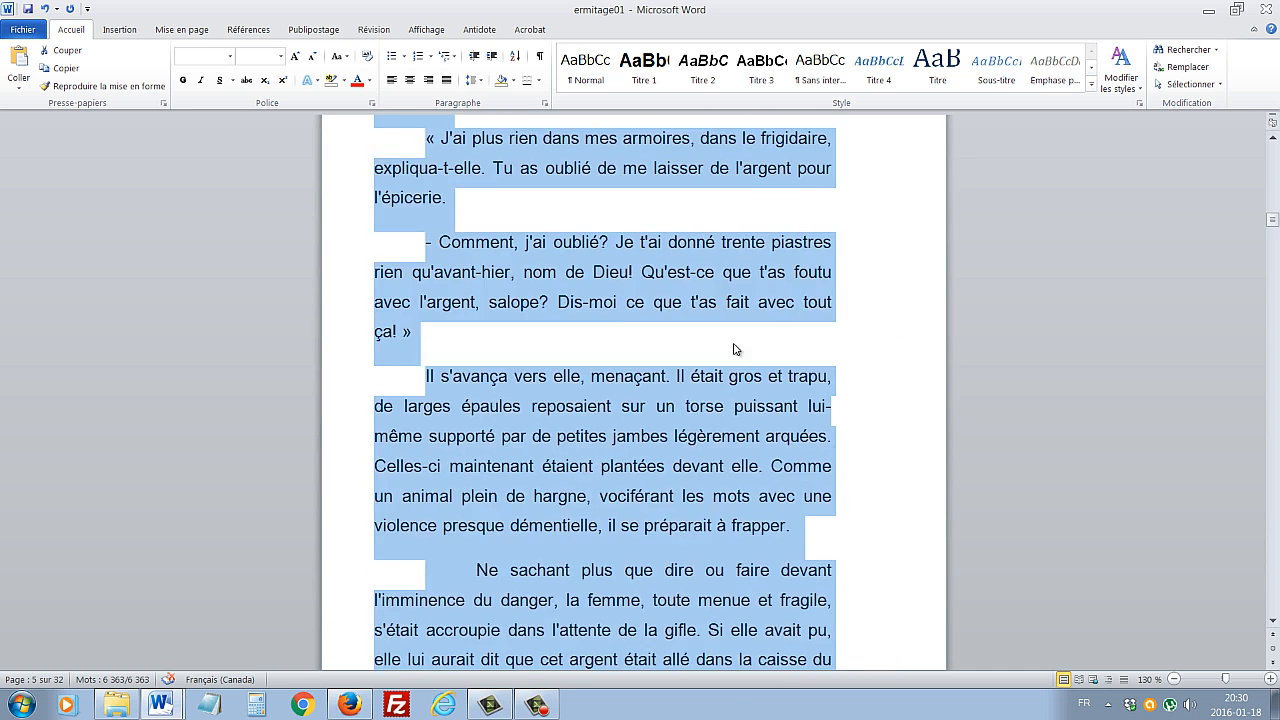
left_click(707, 350)
scroll(709, 348, "up", 12)
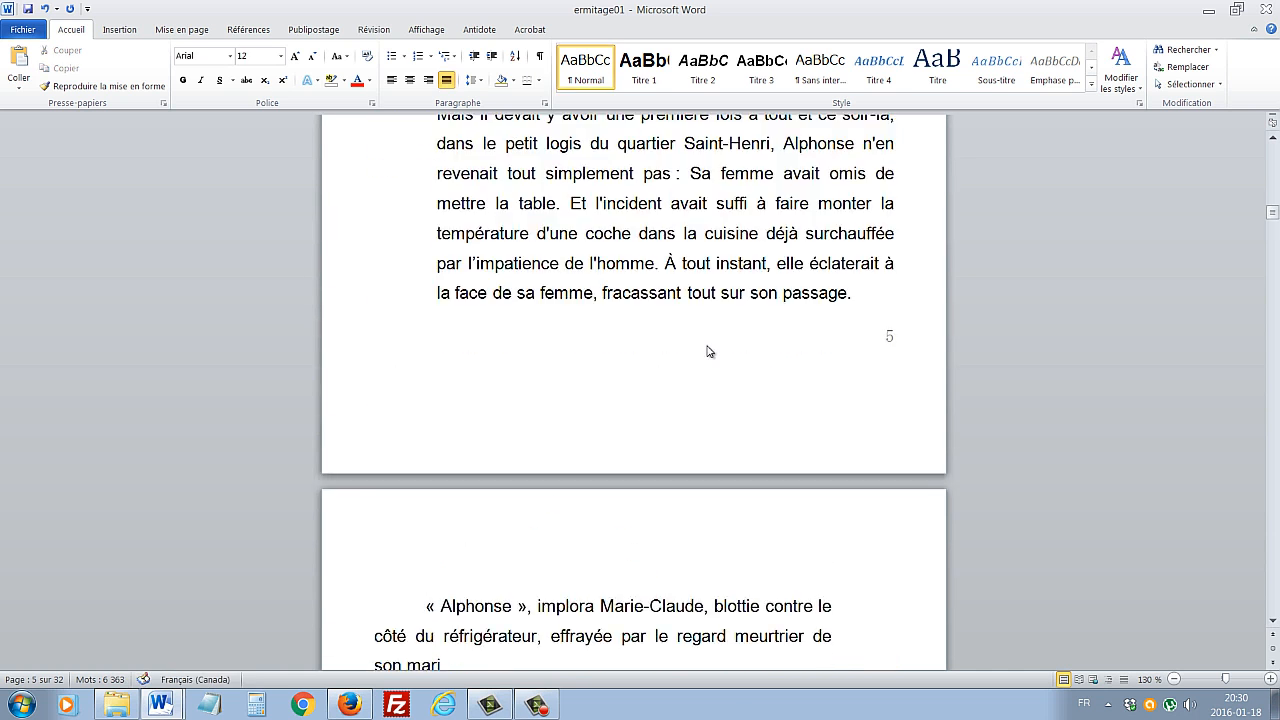
Add a paragraph break after the chapter's opening line of dialogue and delete the blank lines before the first narrative paragraph.
scroll(709, 347, "up", 4)
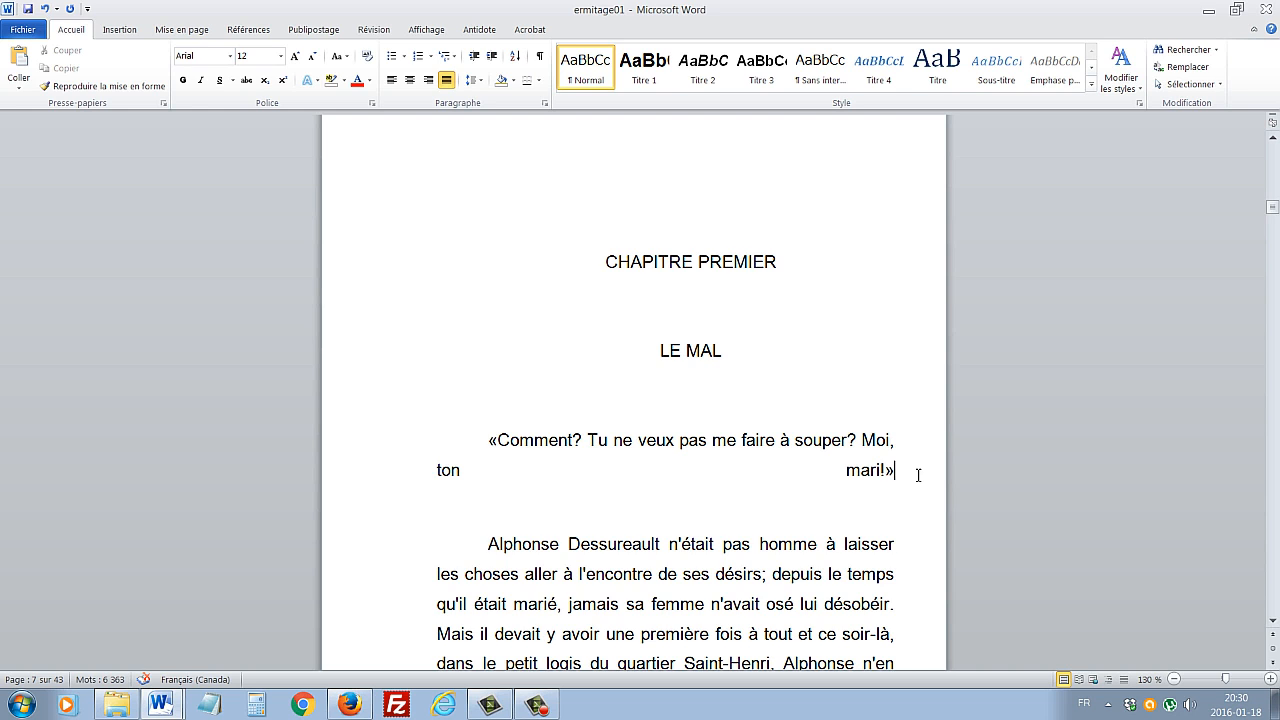
key("Return")
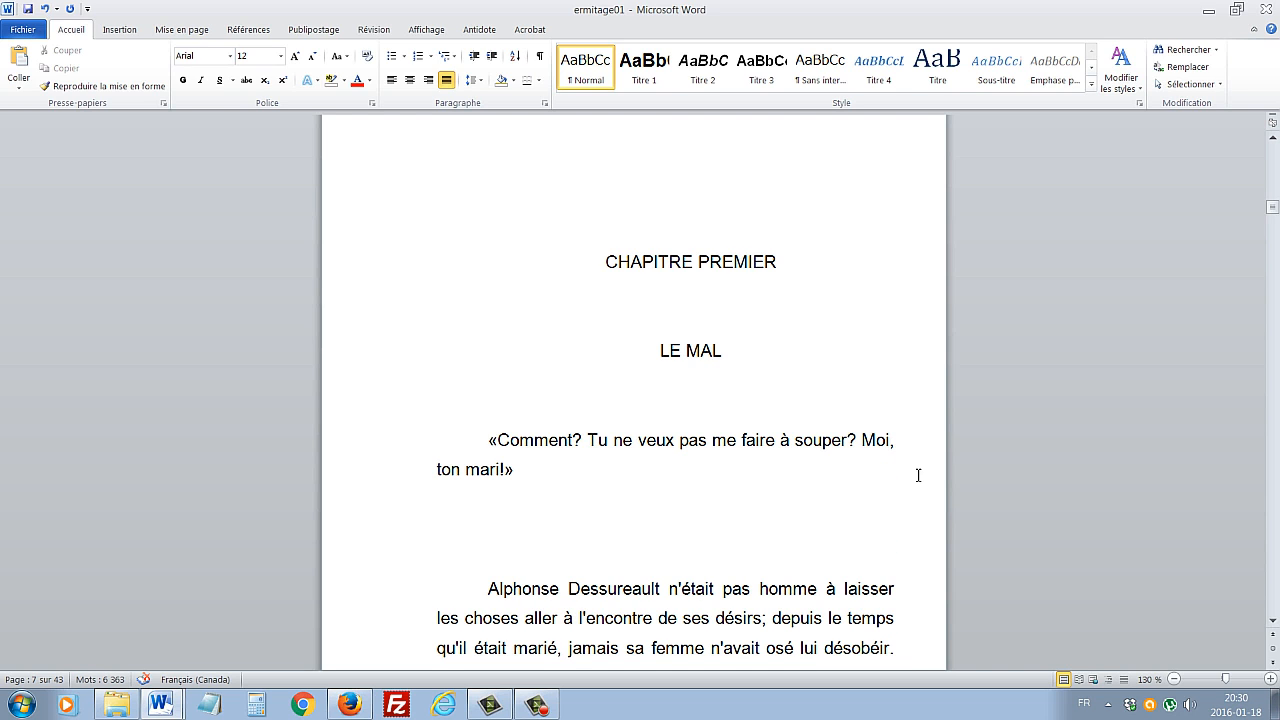
key("Delete")
key("Delete")
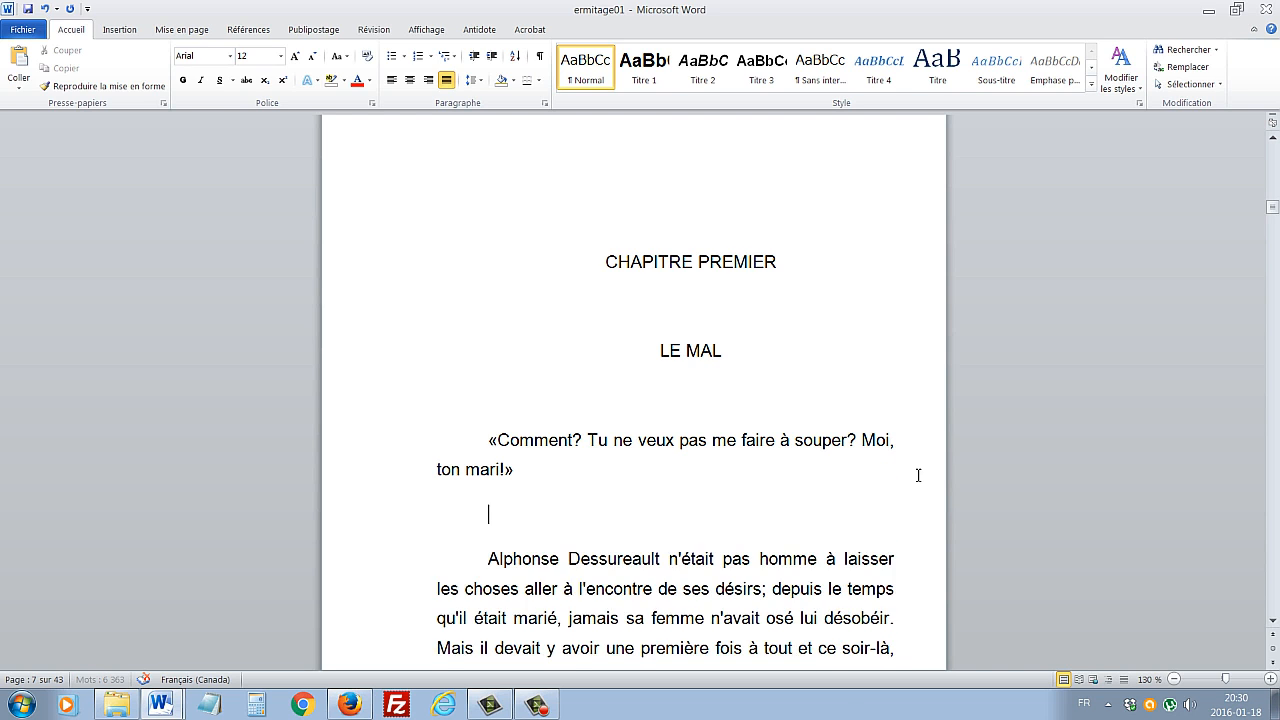
Delete the blank lines above the CHAPITRE PREMIER heading.
scroll(805, 368, "down", 6)
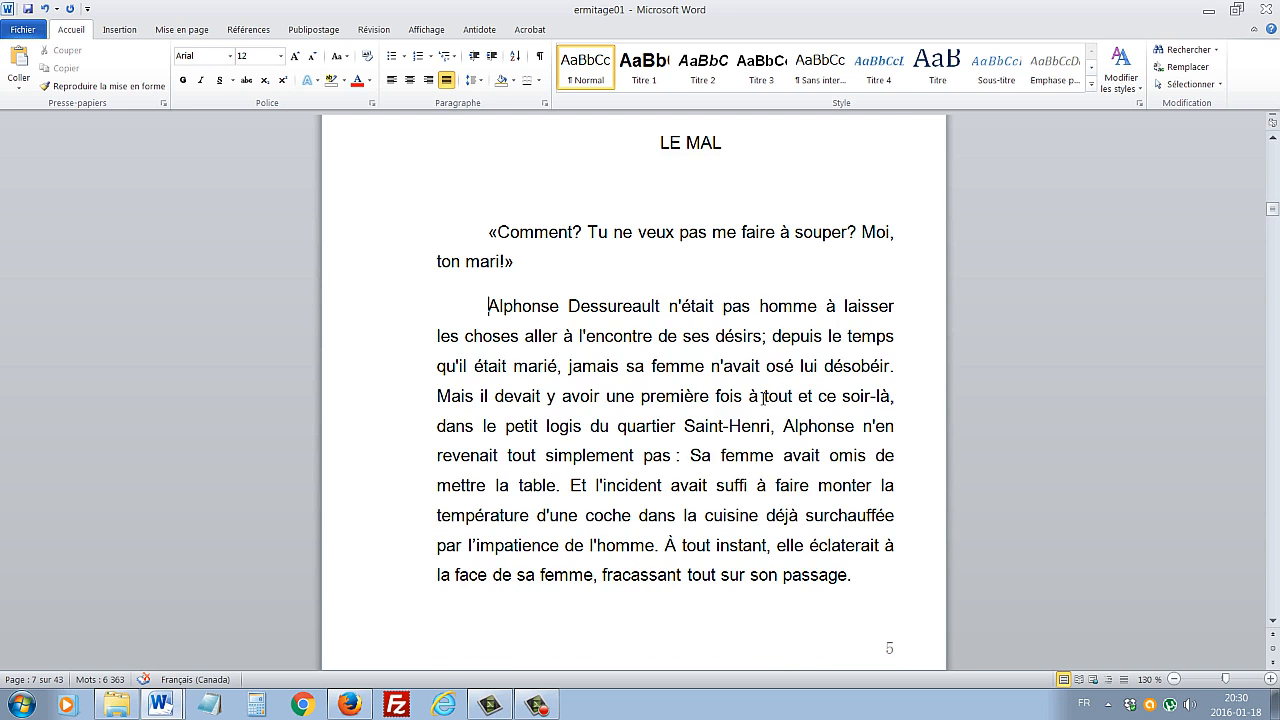
scroll(817, 350, "down", 3)
scroll(817, 359, "down", 5)
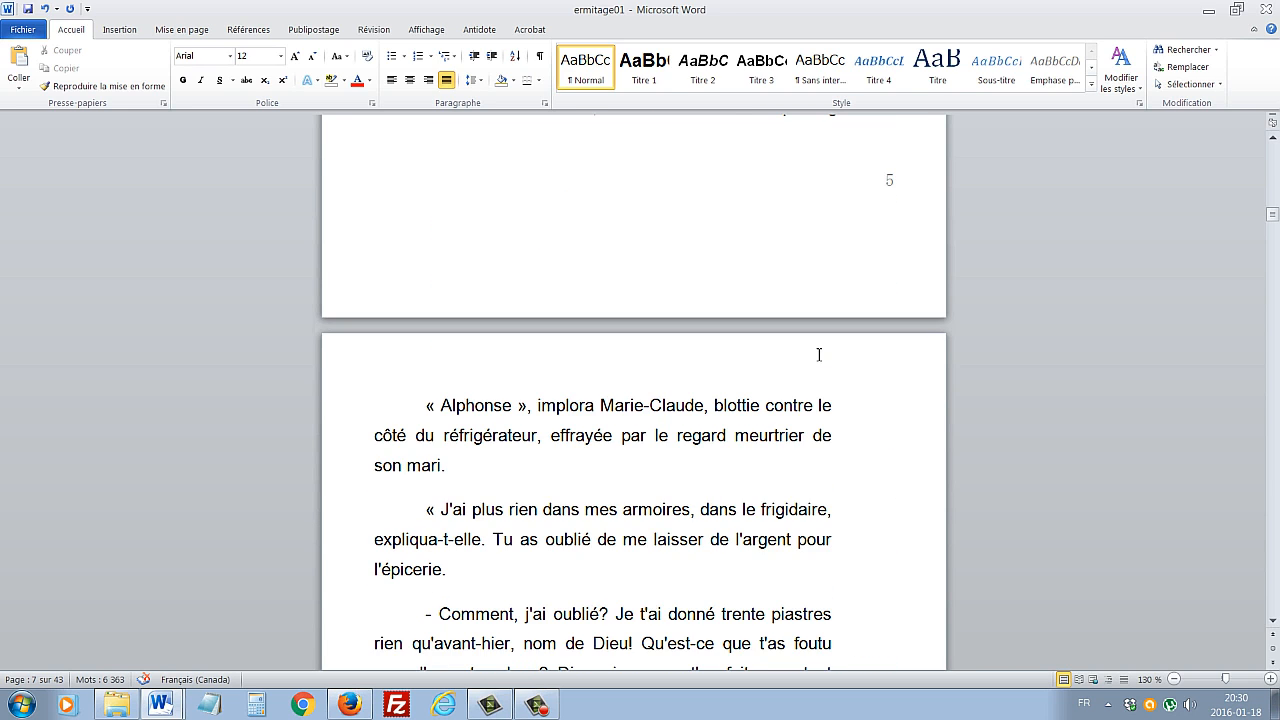
scroll(817, 359, "up", 5)
scroll(817, 357, "up", 12)
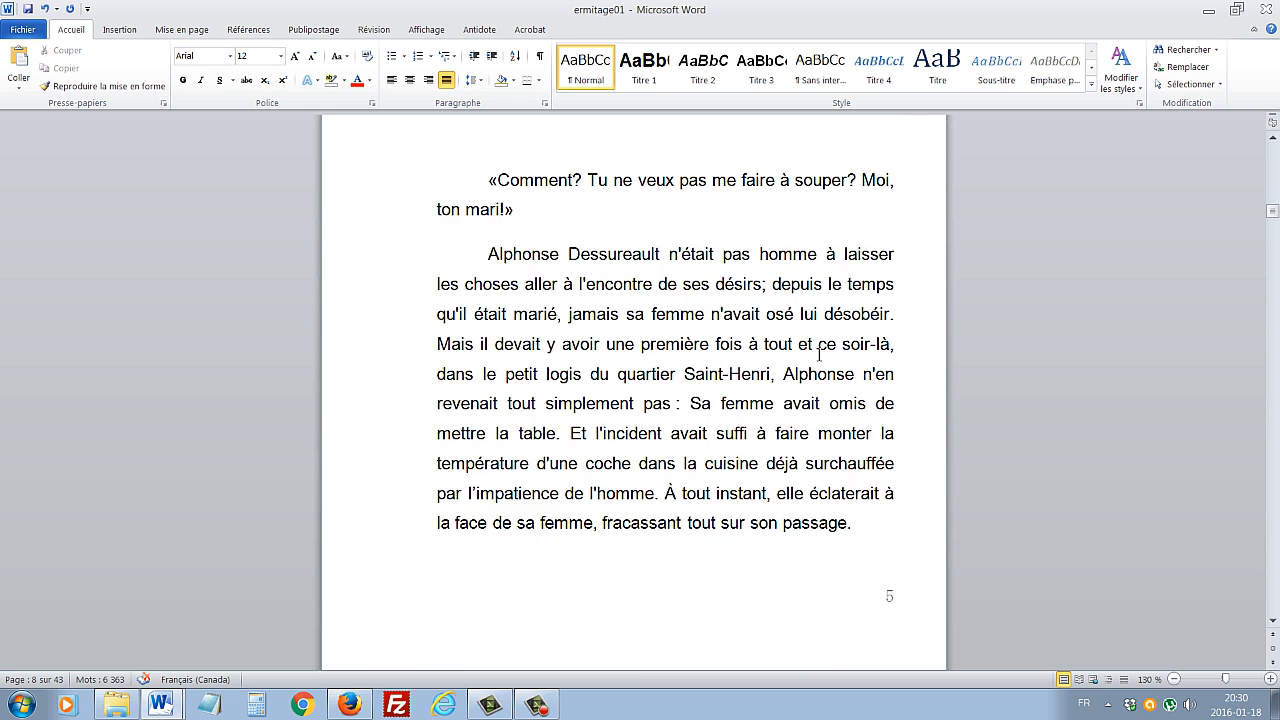
scroll(786, 266, "up", 4)
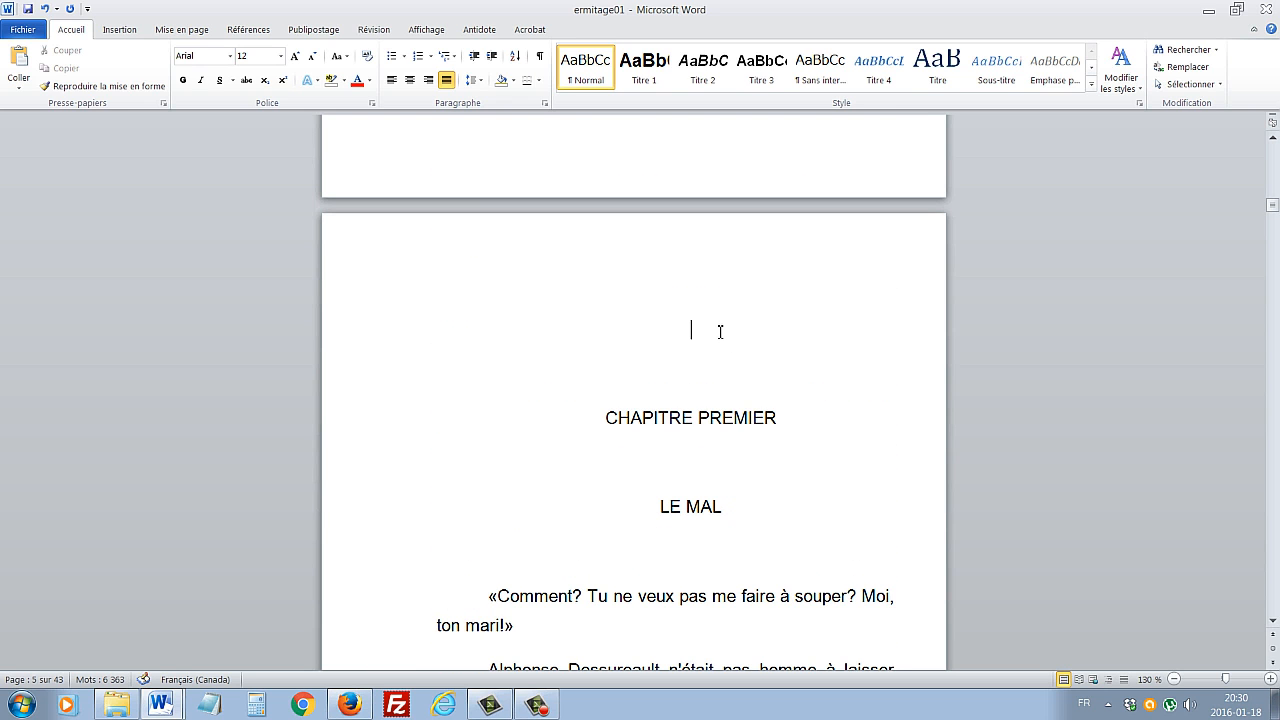
key("Delete")
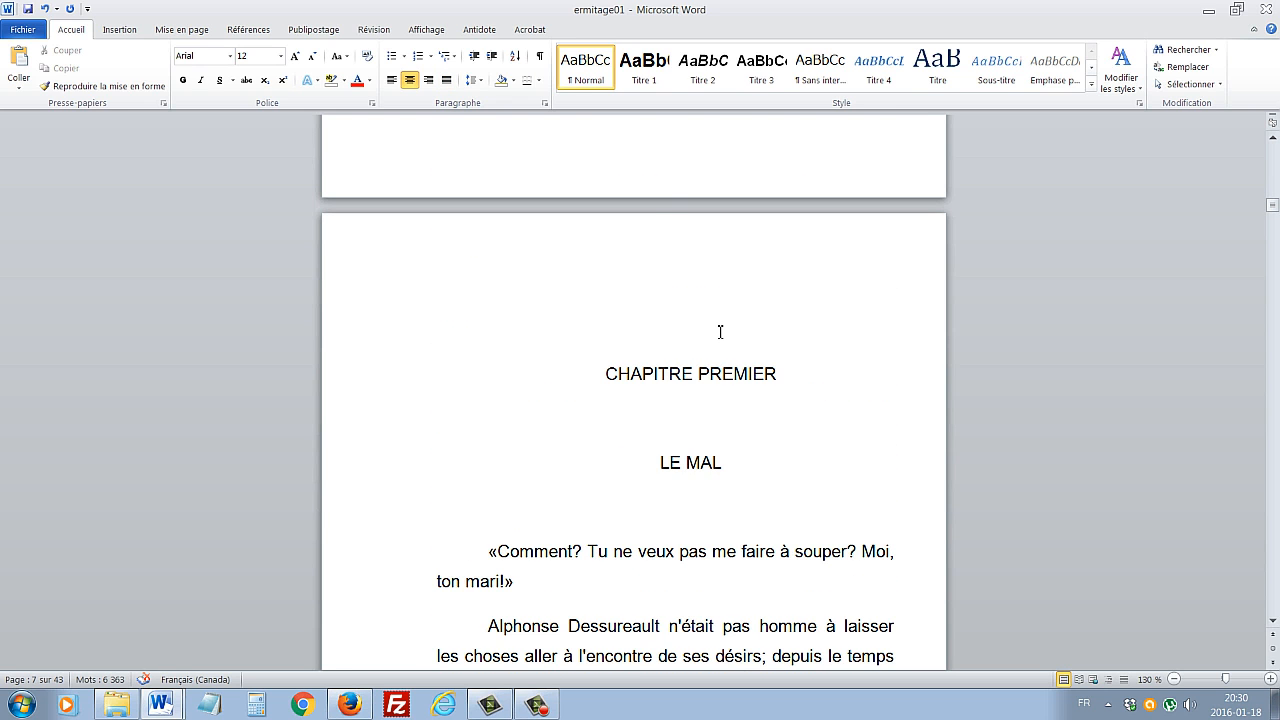
scroll(720, 332, "down", 12)
scroll(720, 332, "up", 6)
scroll(720, 332, "up", 5)
key("Delete")
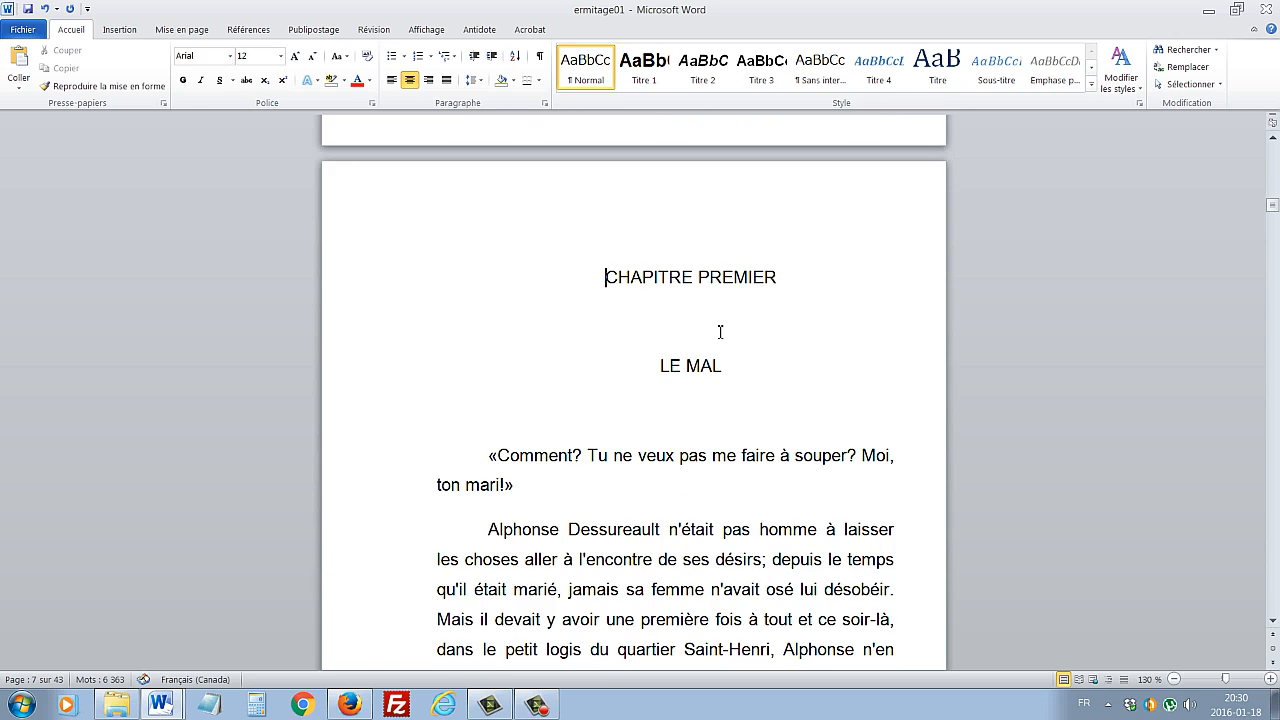
Delete the blank line after the paragraph ending "fracassant tout sur son passage.".
scroll(720, 332, "down", 14)
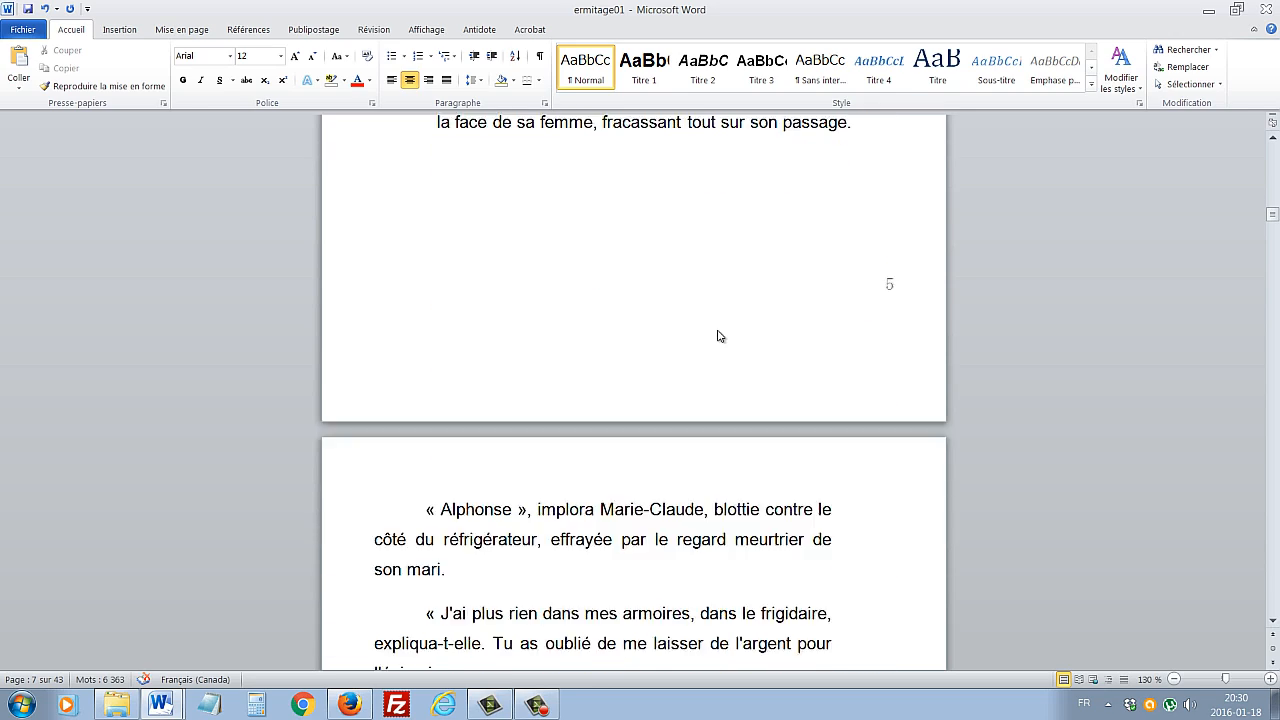
scroll(717, 336, "down", 1)
scroll(524, 250, "up", 4)
left_click(869, 283)
key("Delete")
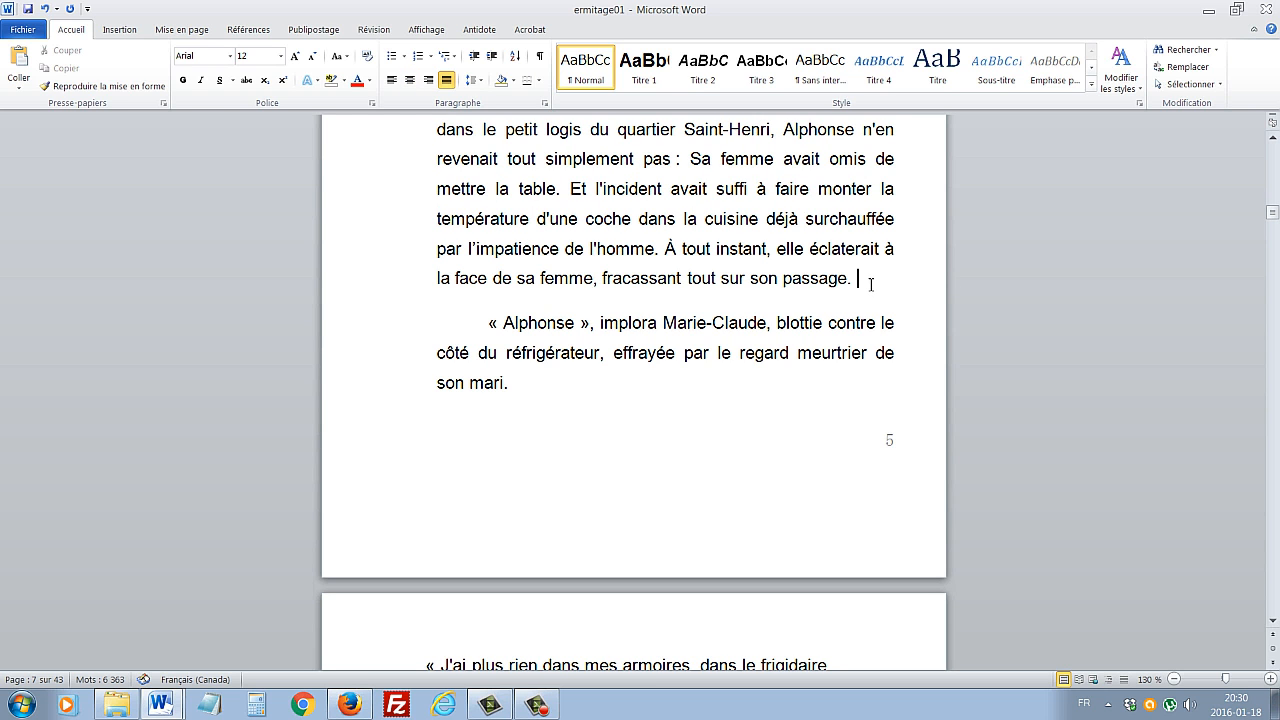
Join the paragraph starting "« J'ai plus rien dans mes armoires" to the end of the one finishing "son mari.".
key("Delete")
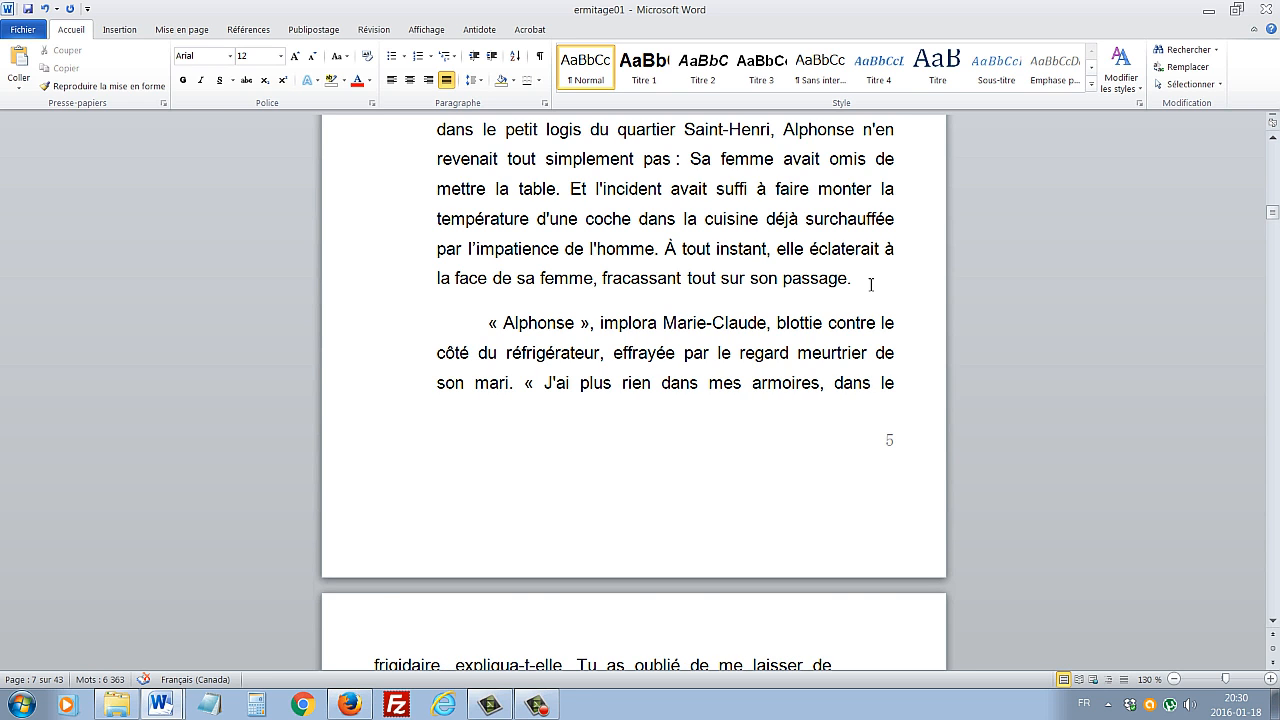
key("Down")
key("Down")
key("Down")
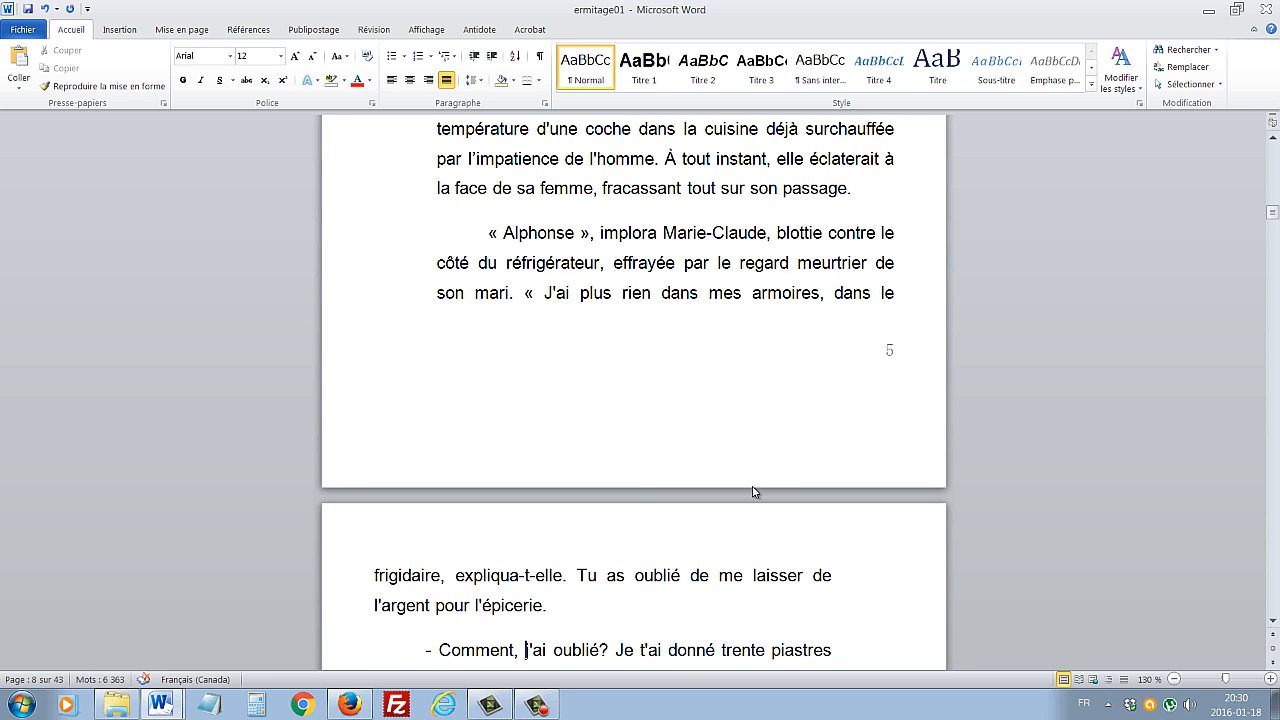
scroll(754, 492, "down", 1)
scroll(730, 505, "up", 10)
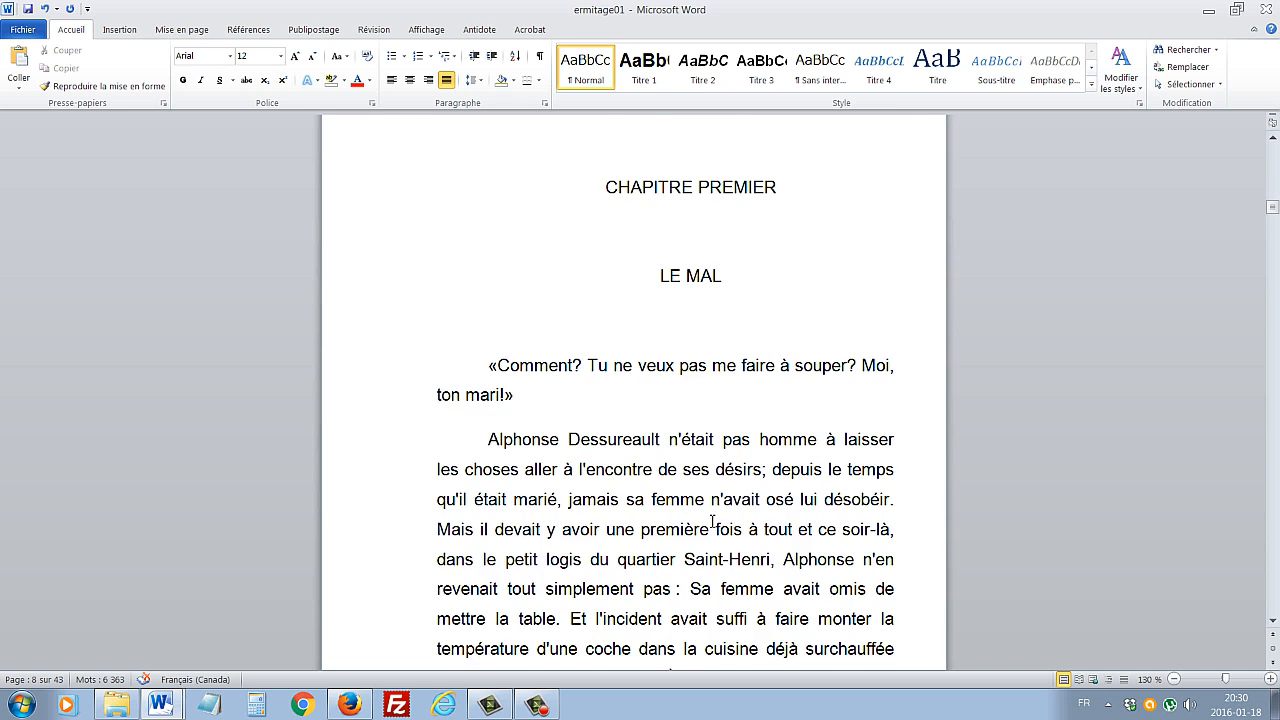
Remove the extra first-line indent from the paragraph starting "Ces derniers mots" on page 7.
scroll(712, 522, "down", 3)
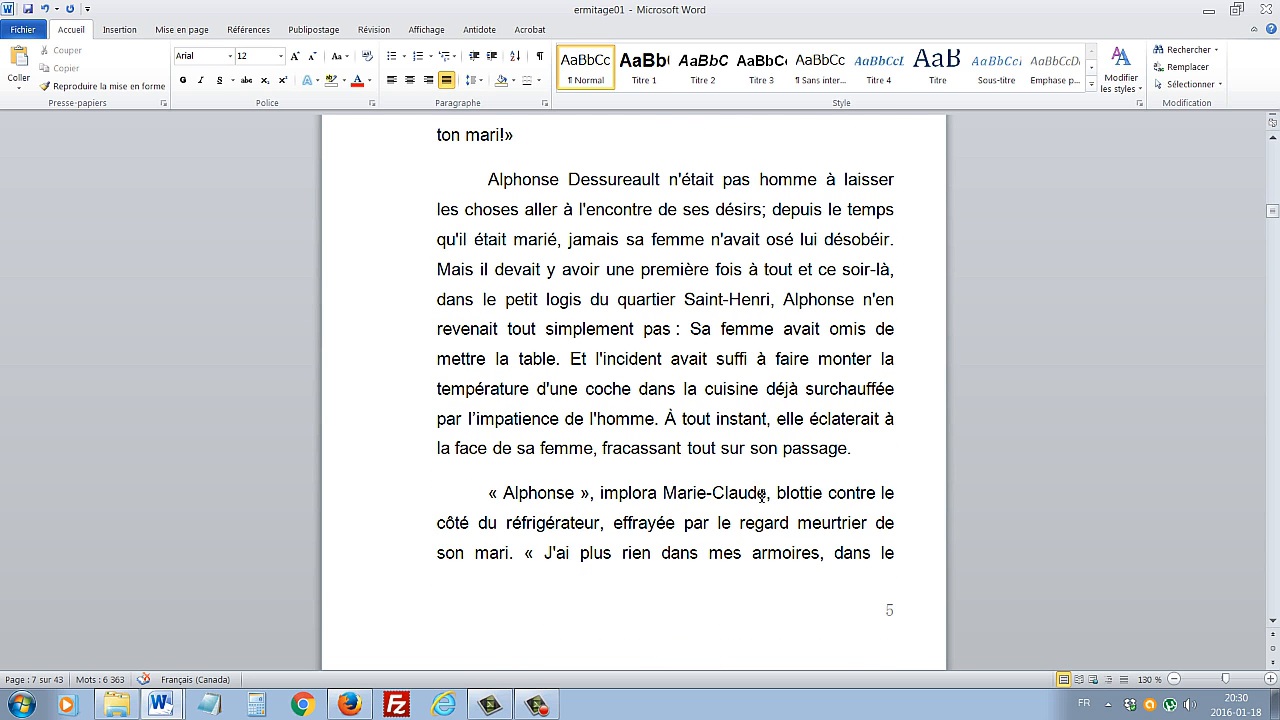
scroll(766, 520, "down", 4)
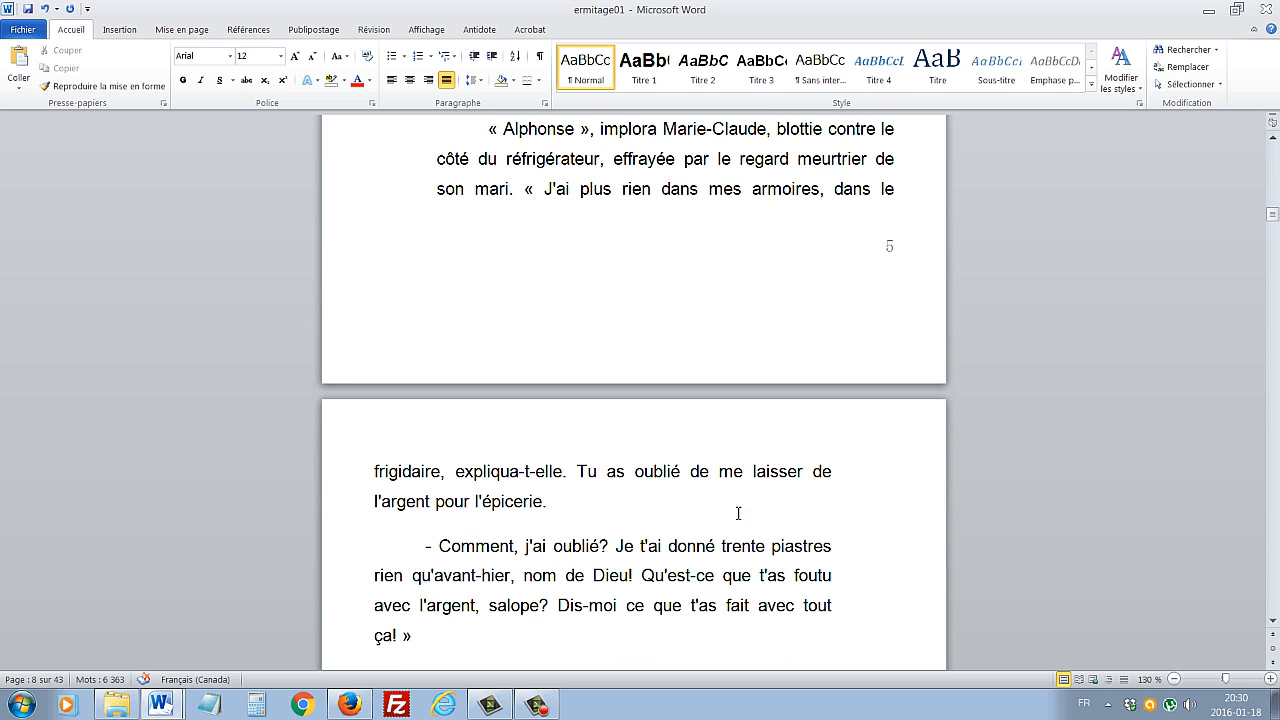
scroll(694, 538, "down", 3)
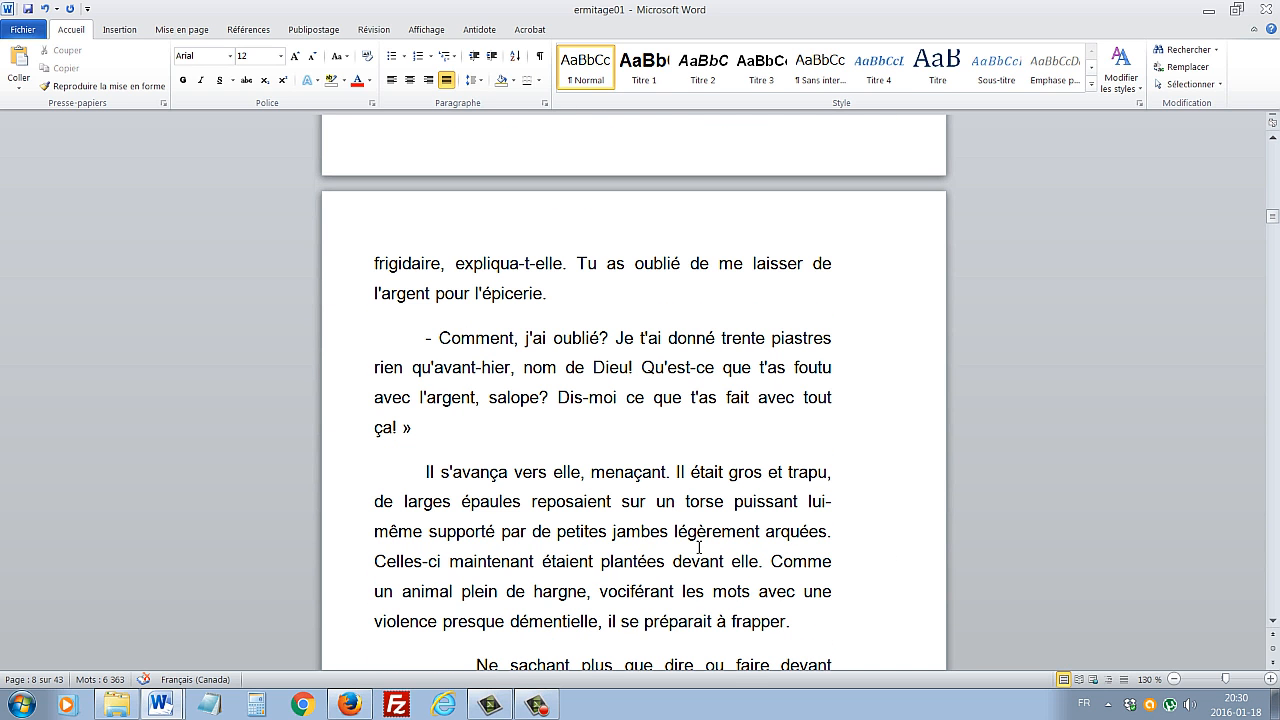
scroll(698, 547, "down", 6)
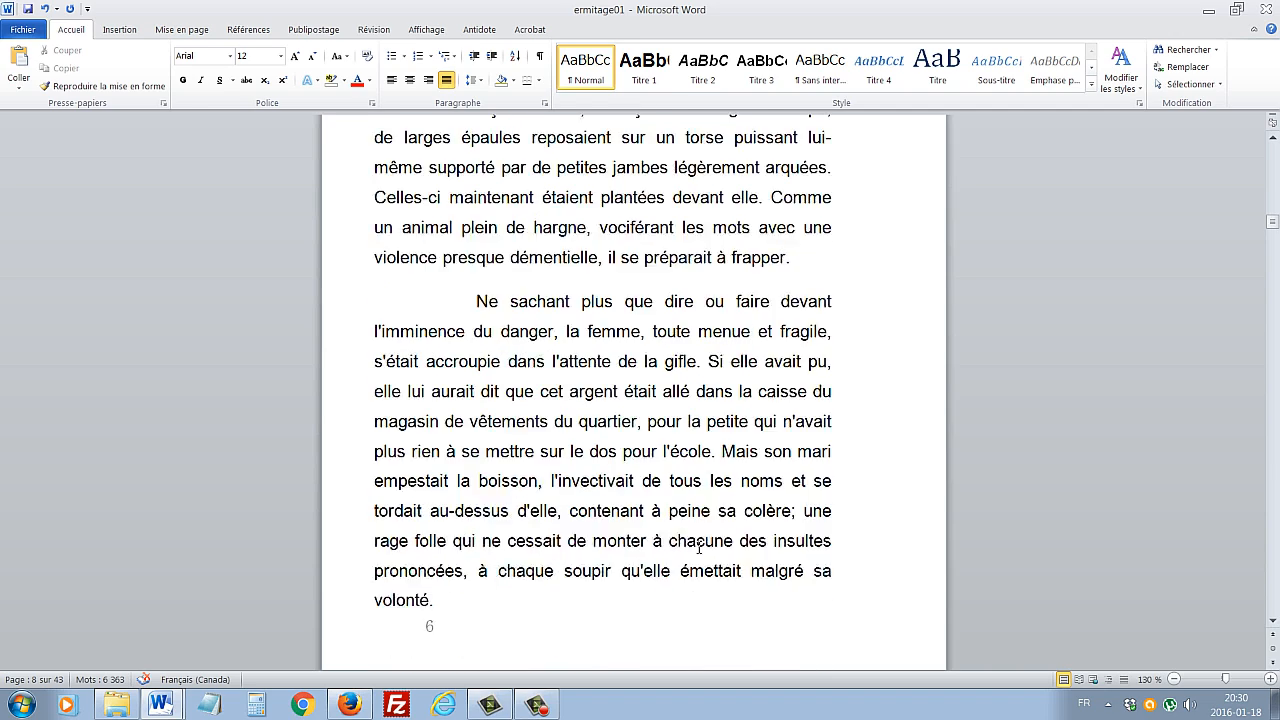
scroll(698, 547, "down", 7)
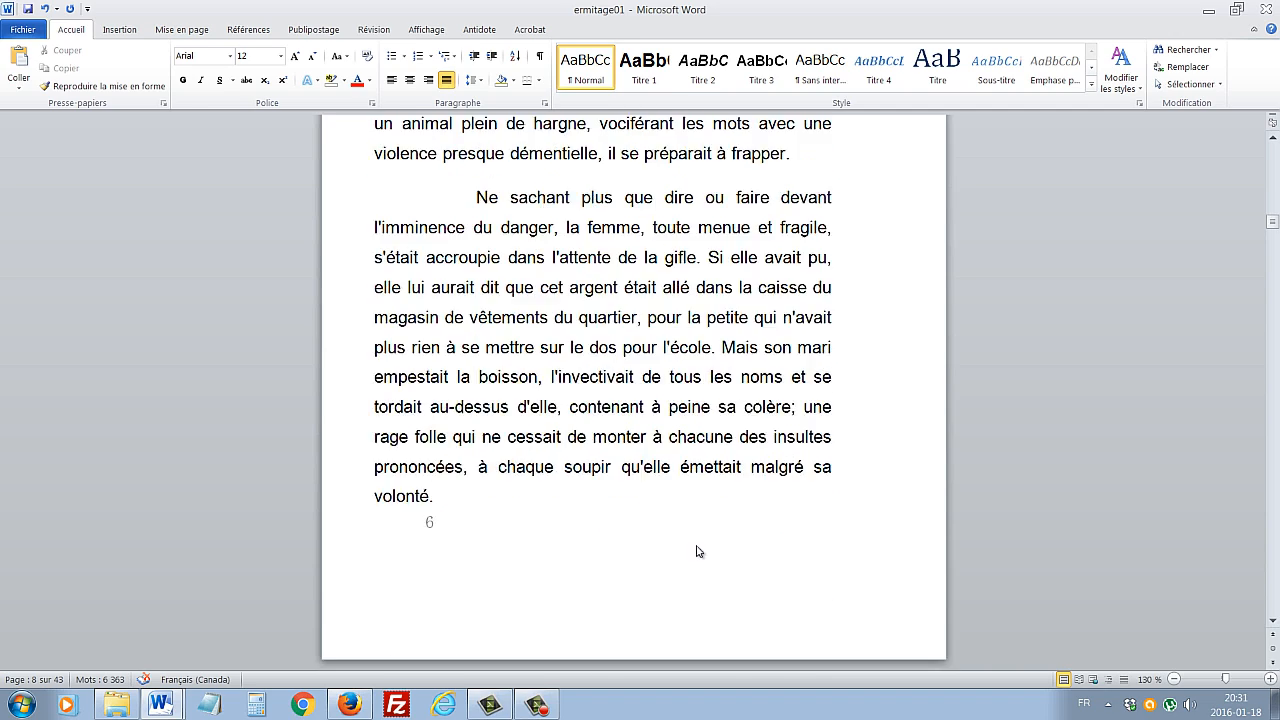
scroll(698, 547, "down", 5)
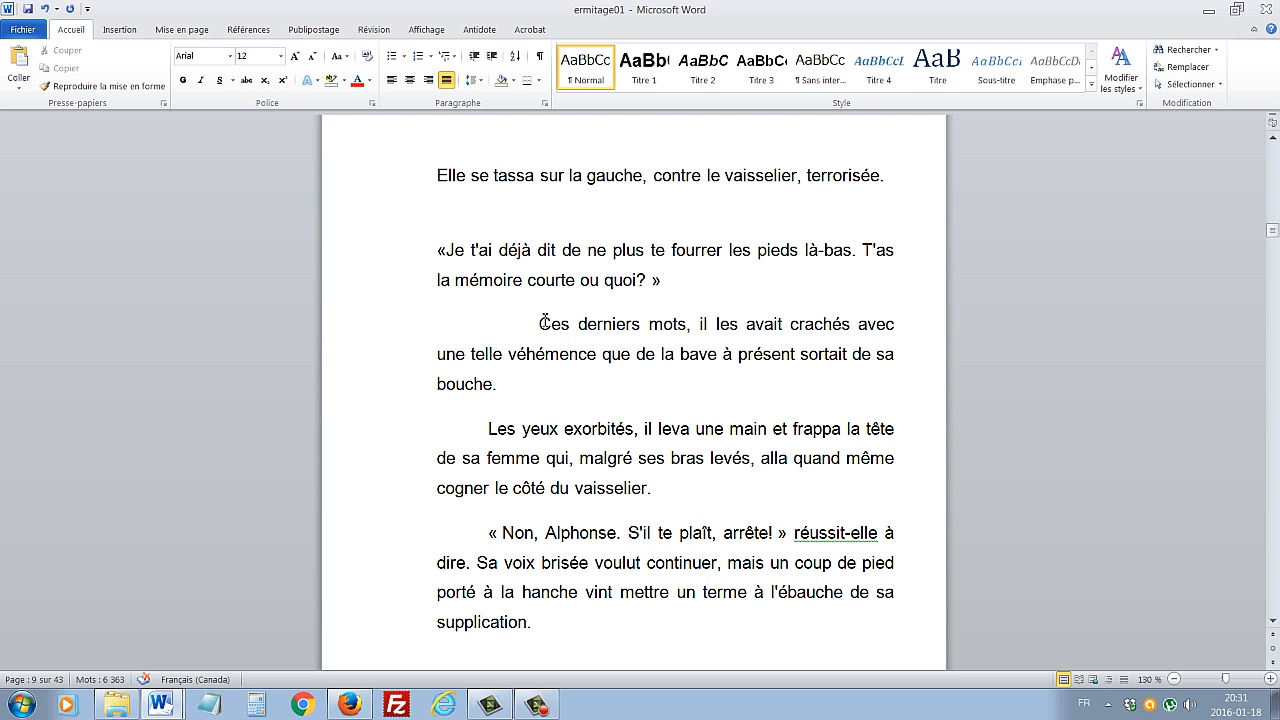
key("BackSpace")
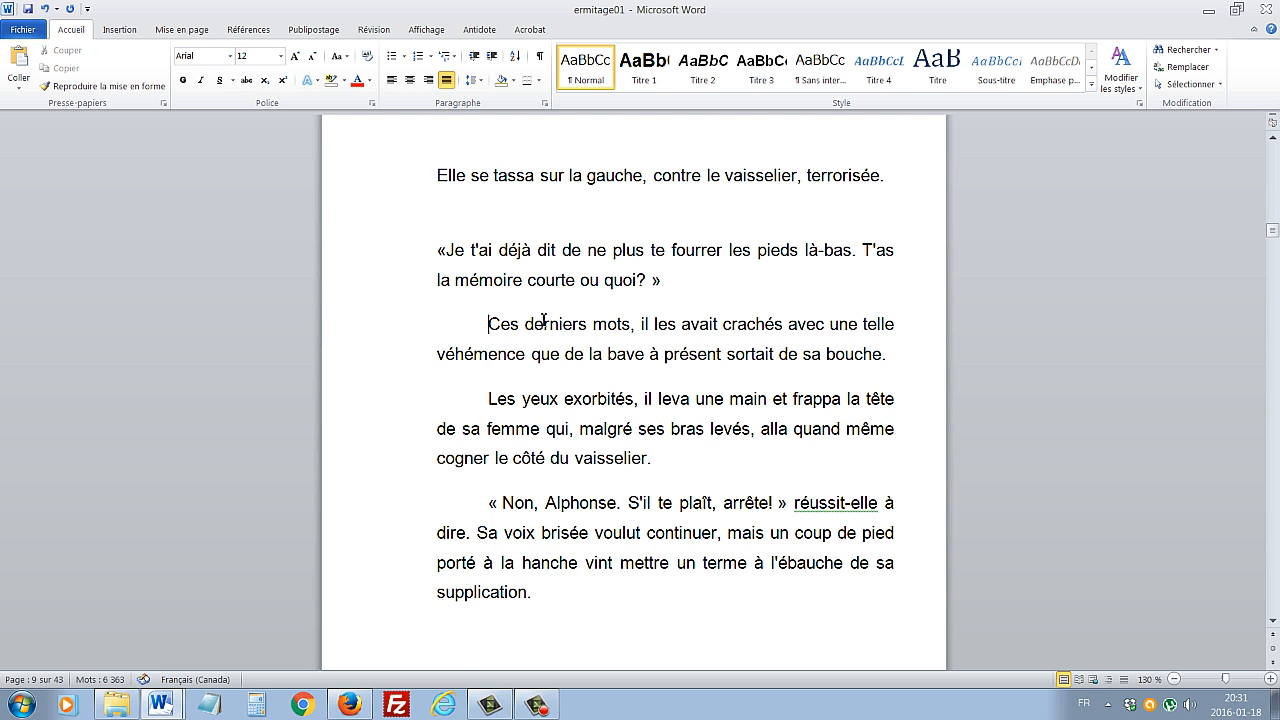
Remove the extra first-line indent from the paragraph starting "Ne sachant plus que dire" on page 6.
scroll(543, 320, "up", 15)
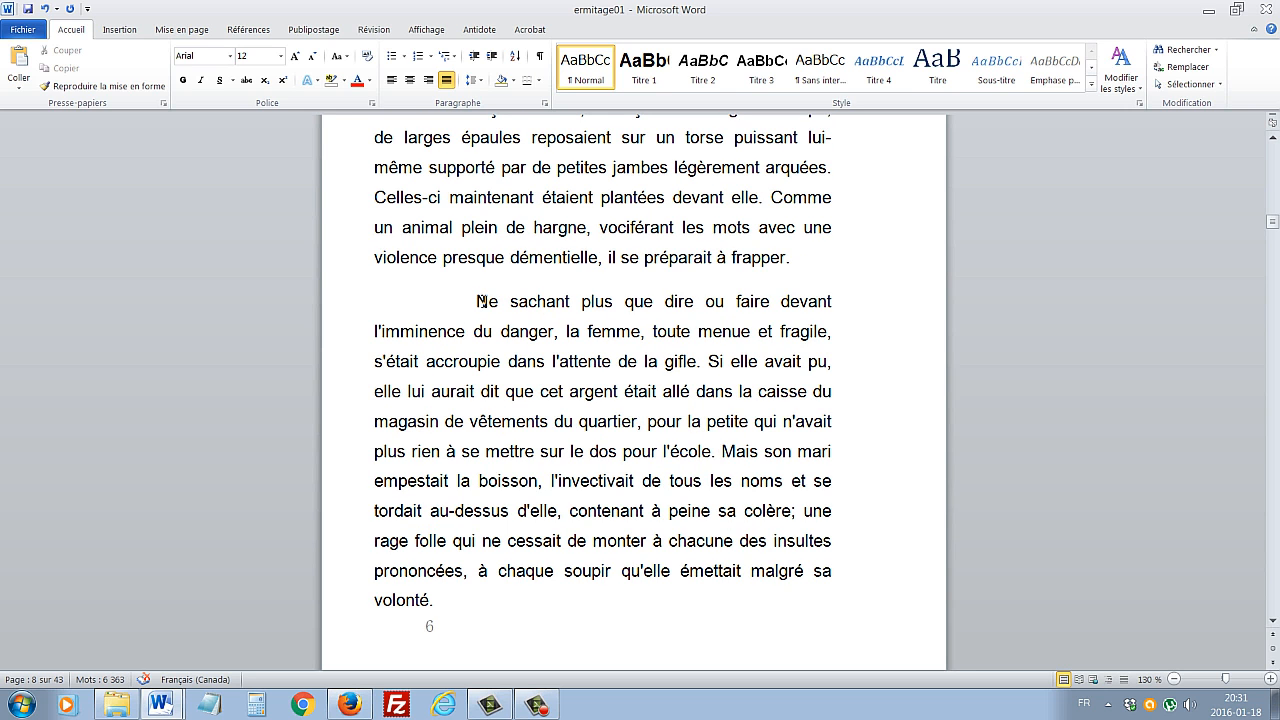
left_click(479, 301)
key("BackSpace")
Review paragraph indents, blank lines and page numbering from the chapter opening on page 5 through page 12.
scroll(483, 300, "up", 3)
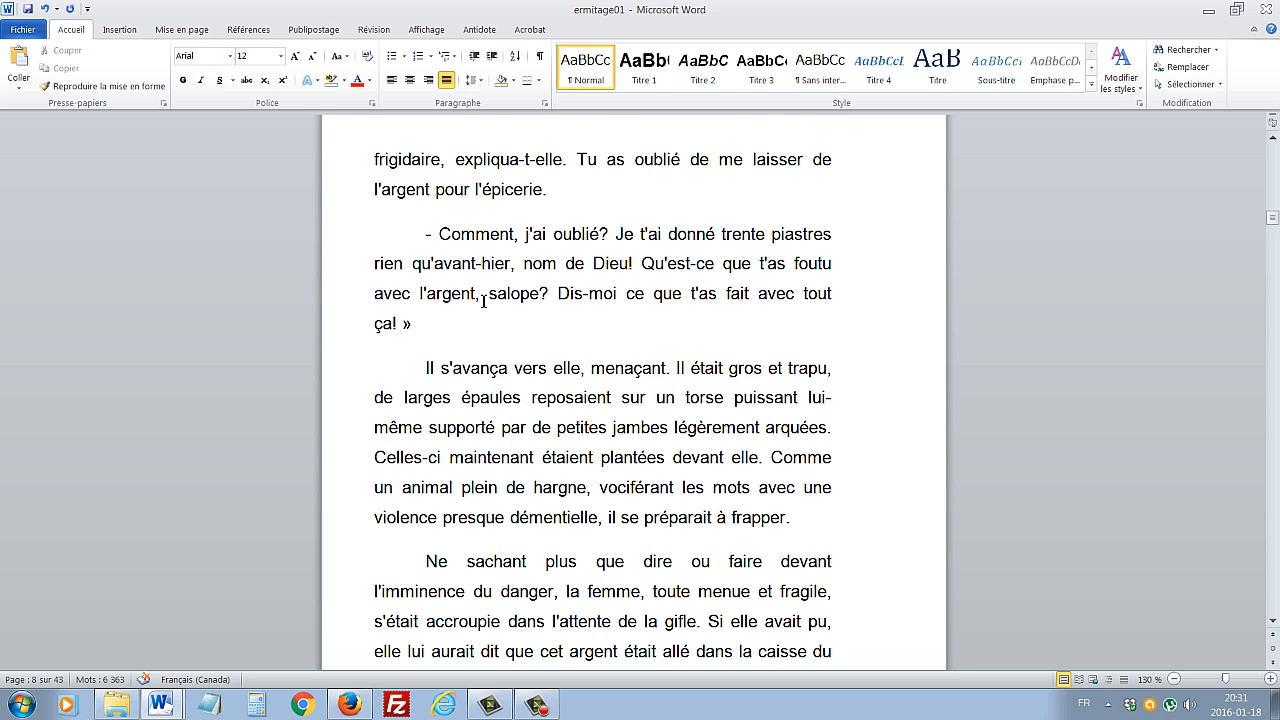
scroll(483, 301, "up", 9)
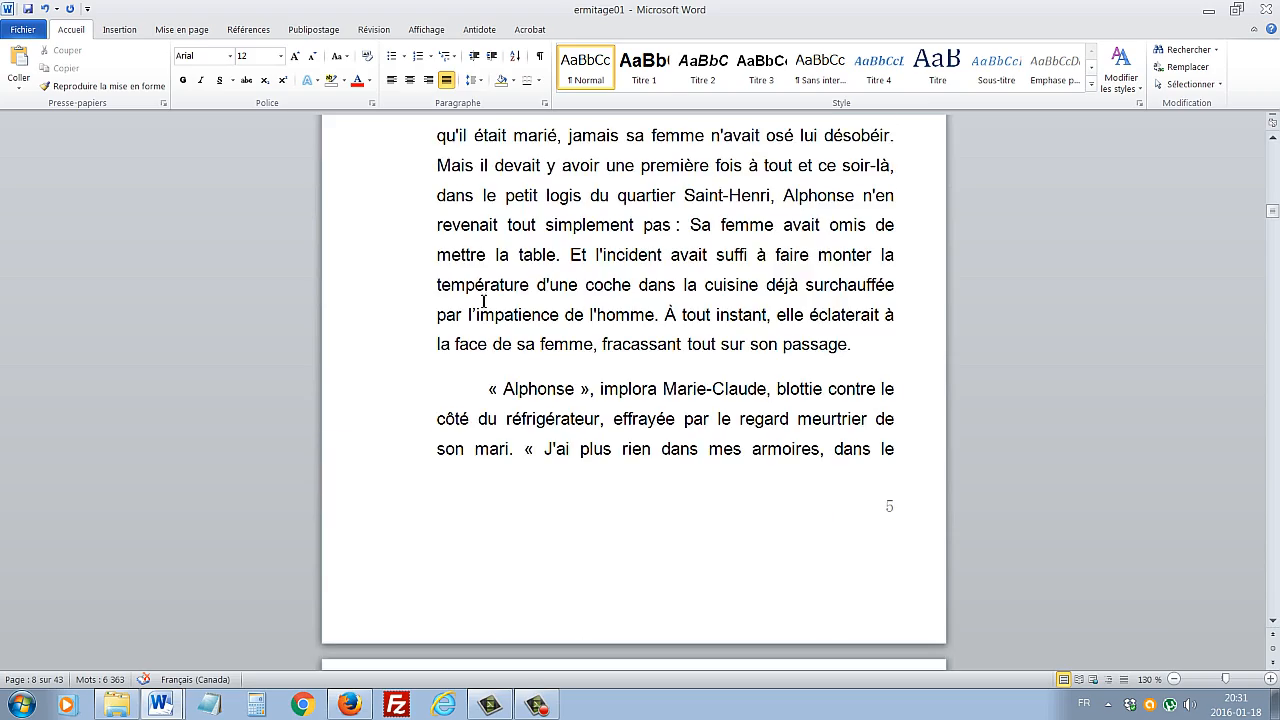
scroll(483, 301, "up", 3)
scroll(483, 301, "down", 4)
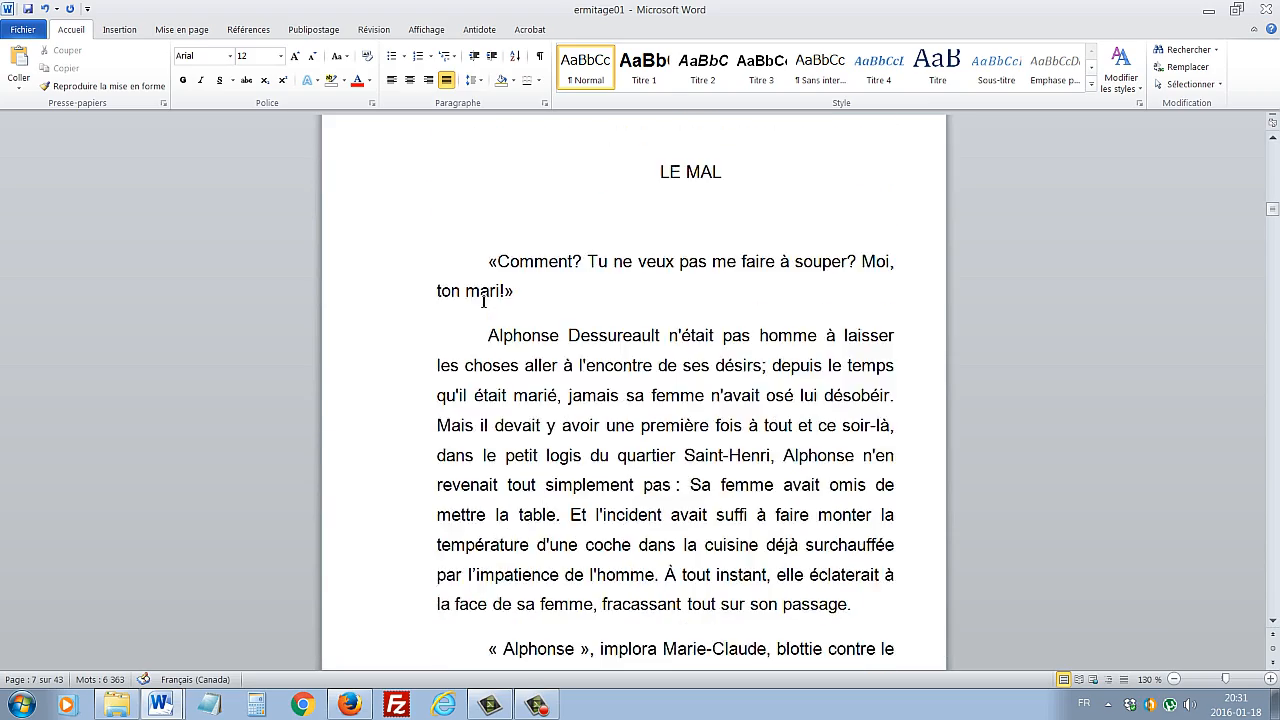
scroll(483, 301, "down", 12)
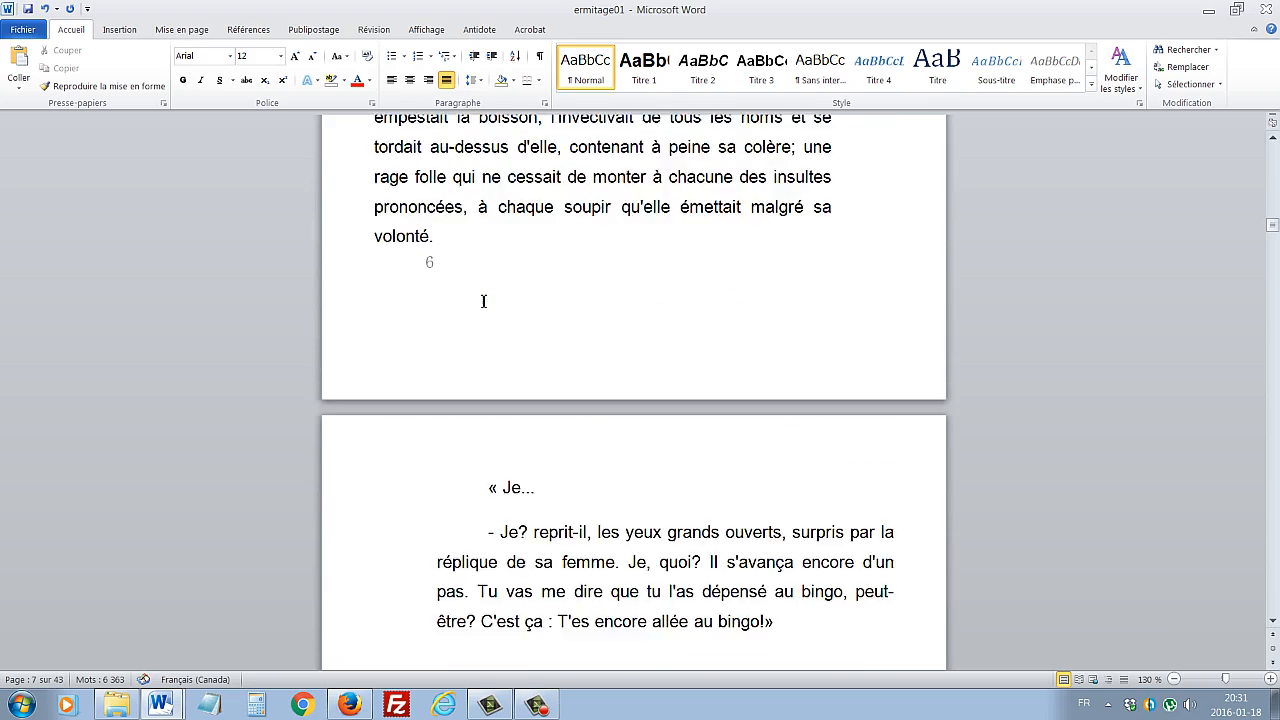
scroll(483, 301, "down", 10)
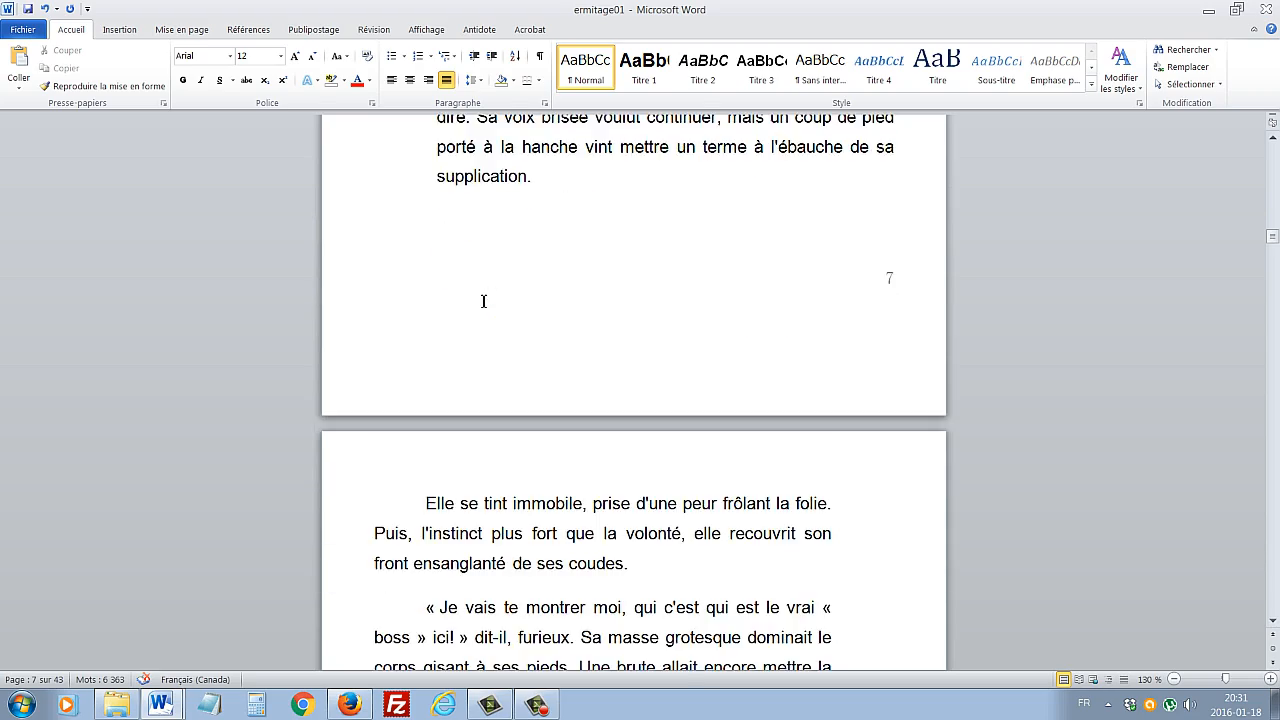
scroll(483, 301, "down", 11)
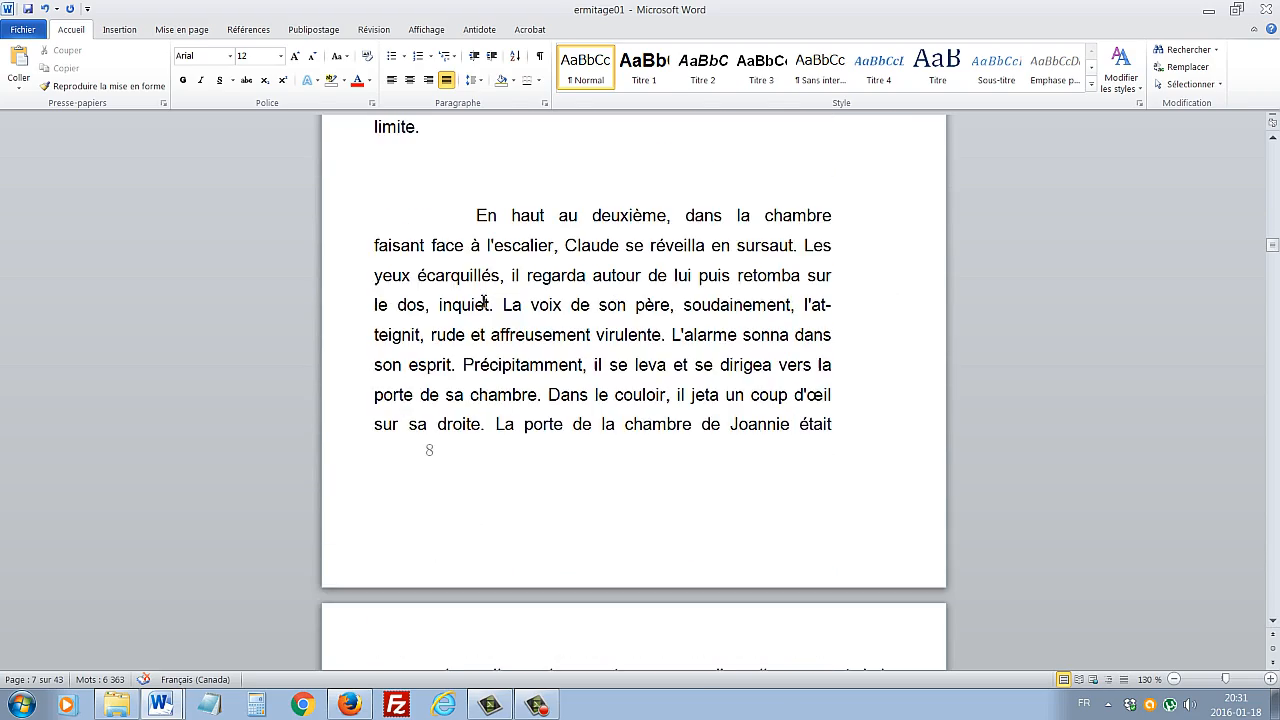
scroll(483, 301, "down", 16)
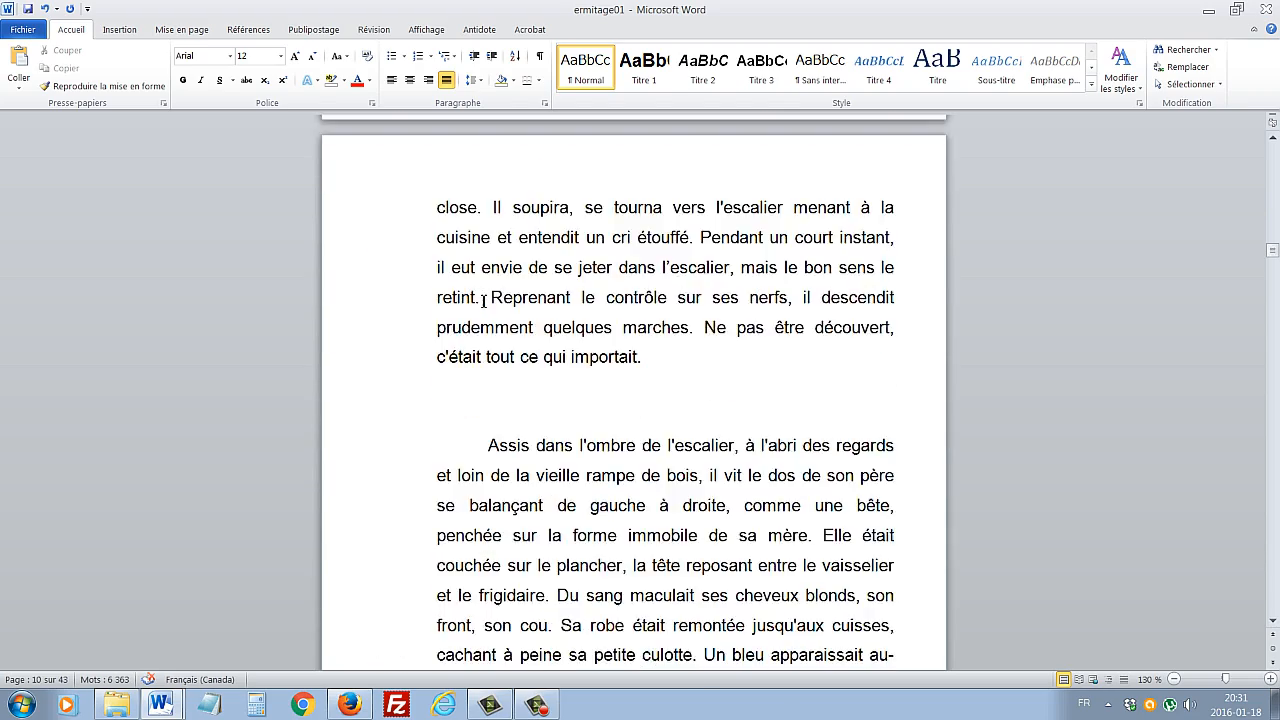
scroll(483, 301, "down", 20)
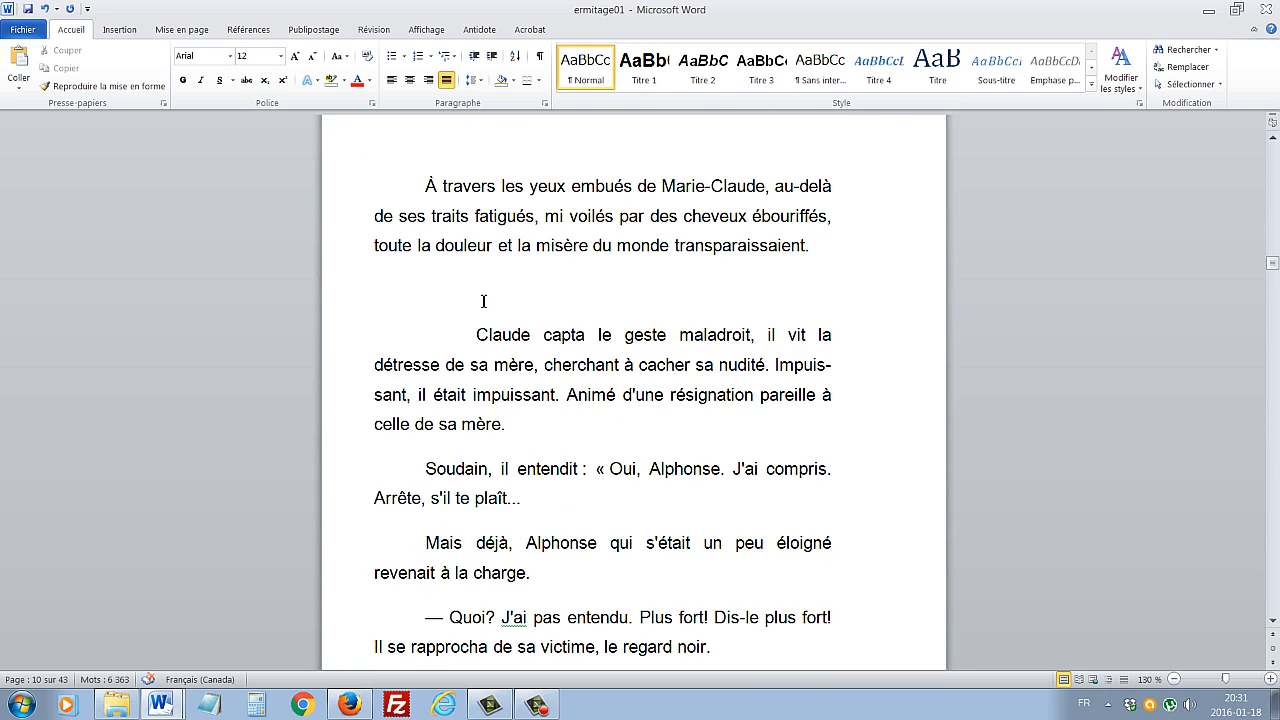
scroll(483, 301, "down", 5)
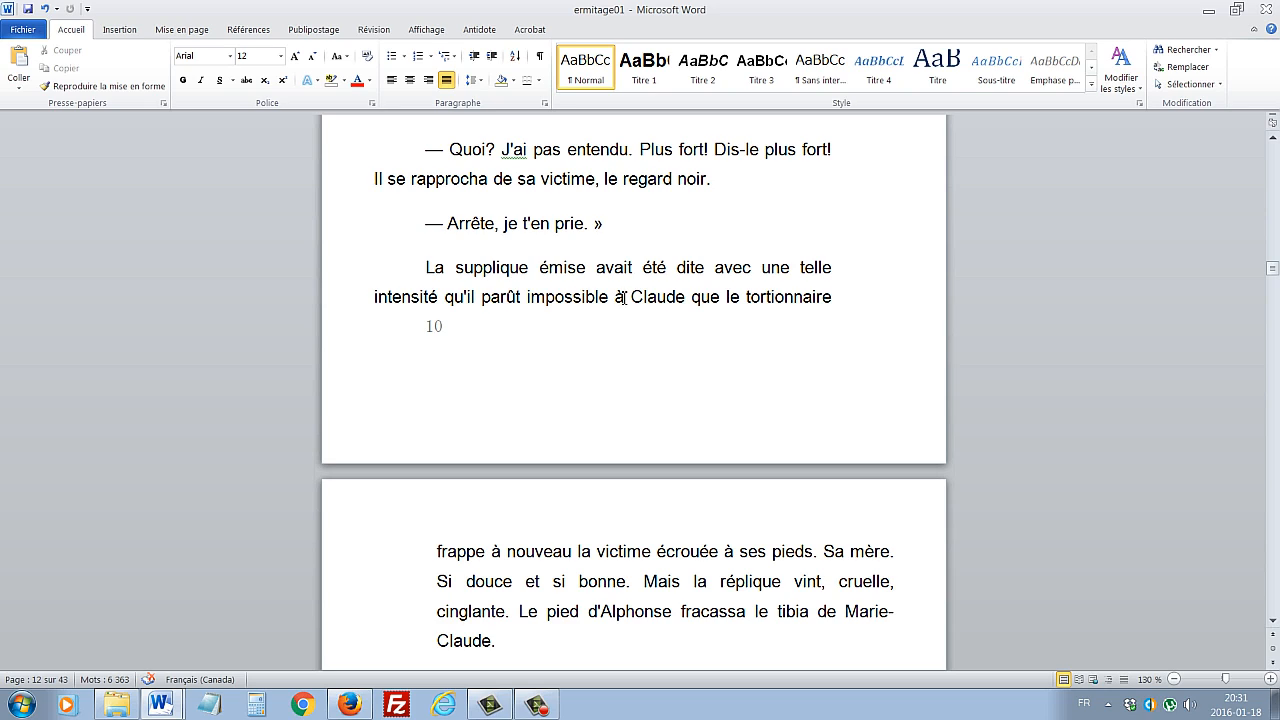
scroll(797, 277, "down", 9)
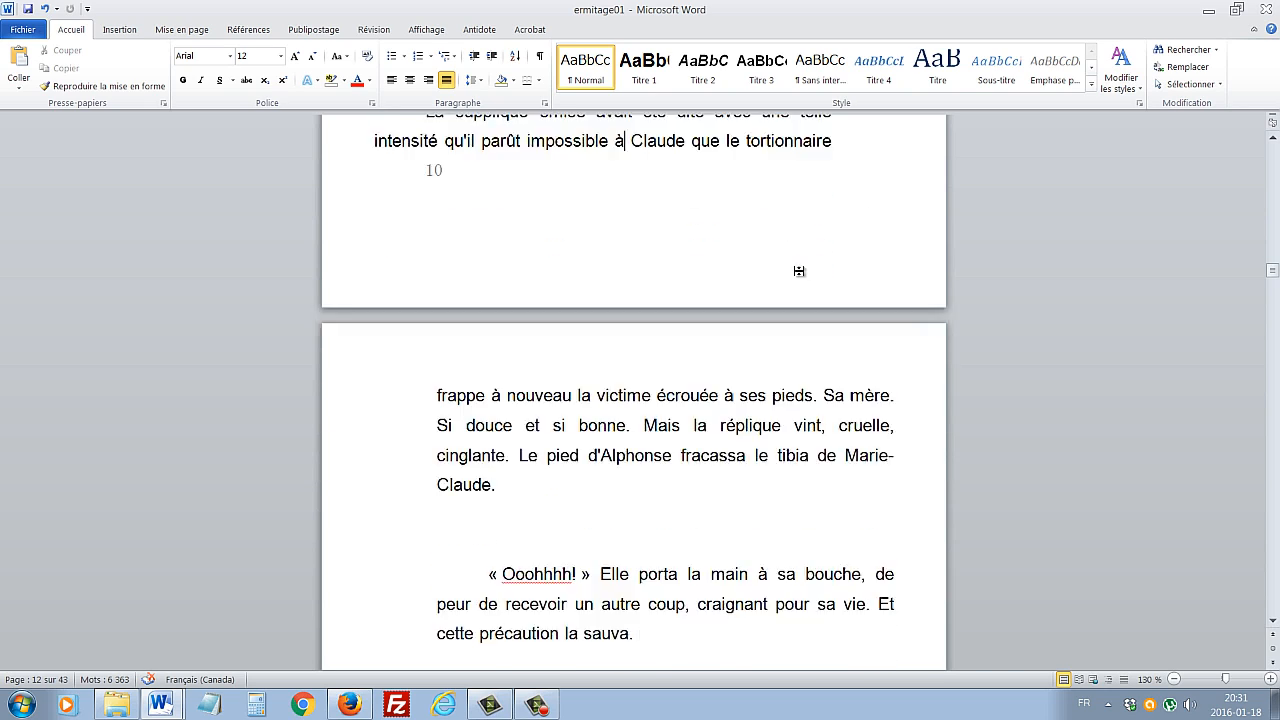
scroll(801, 272, "down", 20)
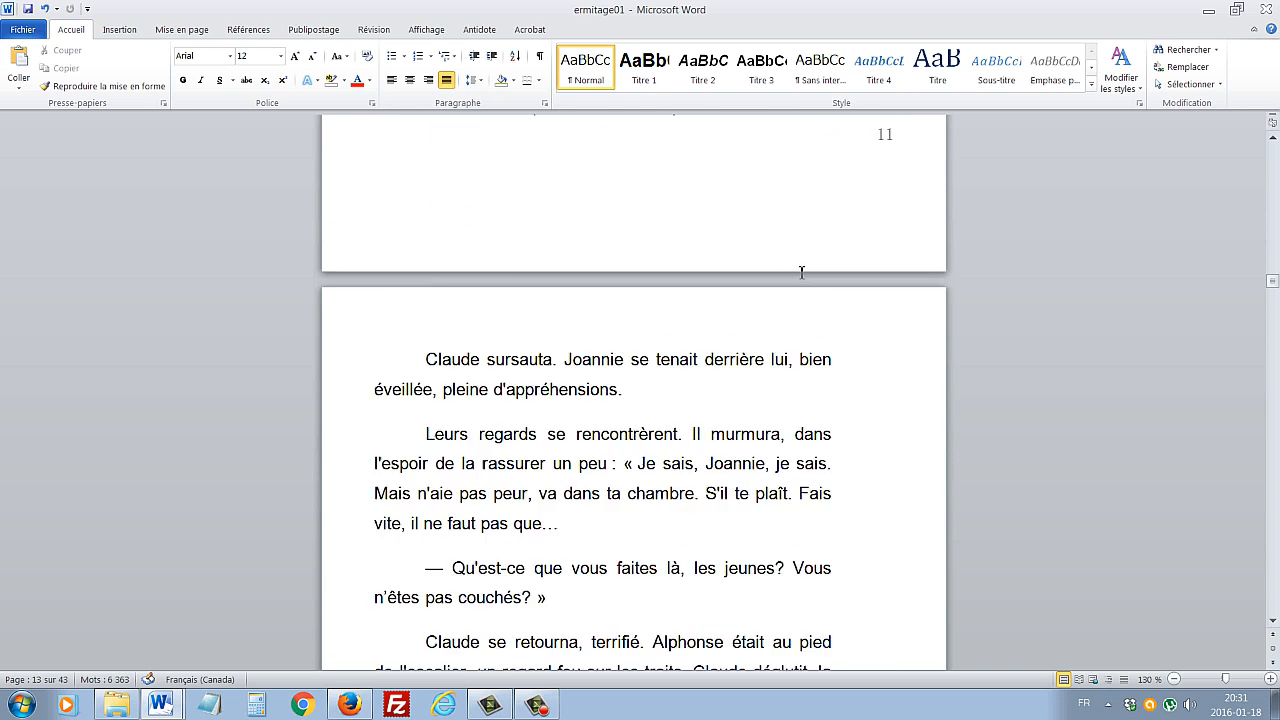
scroll(801, 272, "down", 3)
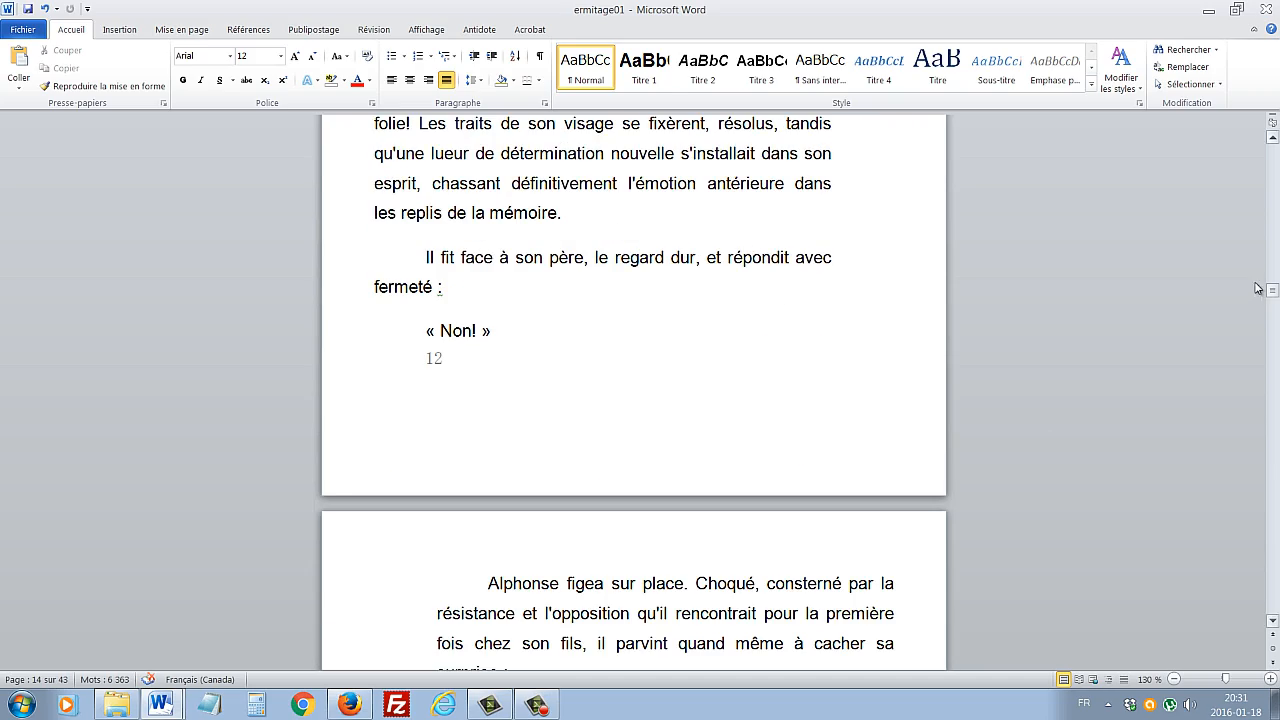
Delete the blank lines before and after the dialogue line "« Et l'école? Ça va bien?" on page 36.
left_click_drag(1275, 291, 1275, 579)
scroll(983, 516, "up", 12)
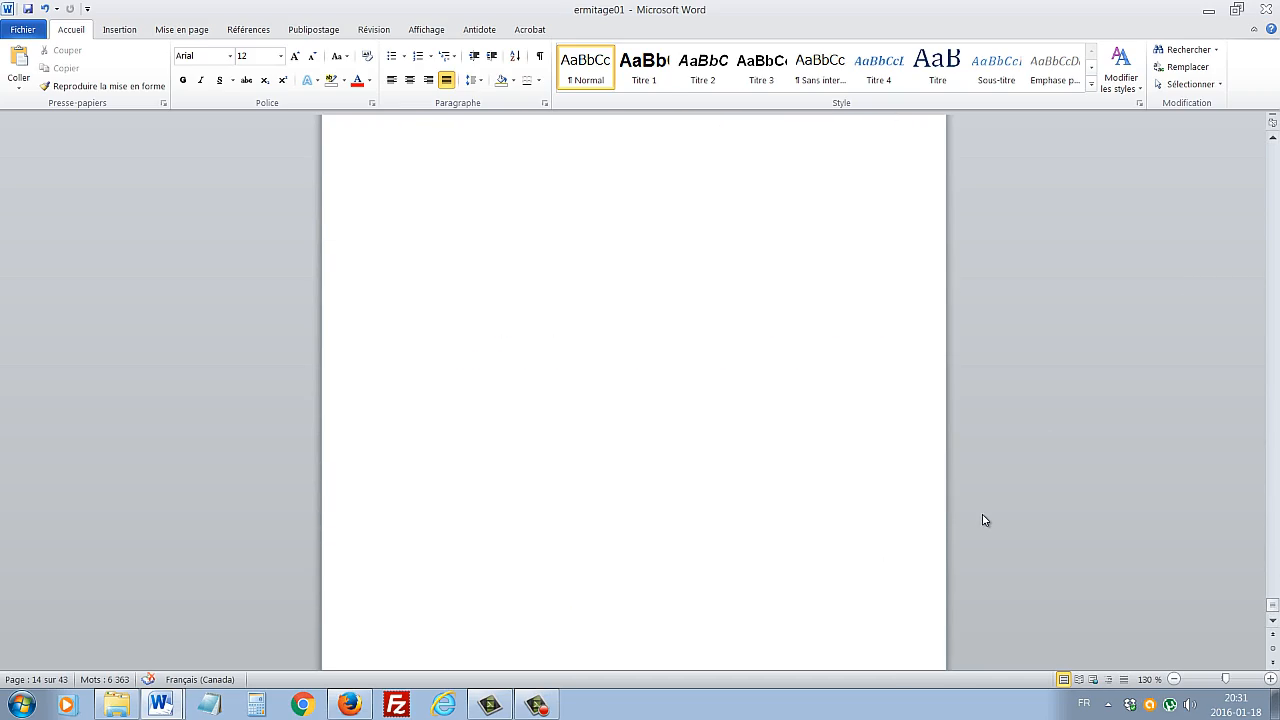
scroll(983, 520, "up", 5)
scroll(983, 520, "down", 7)
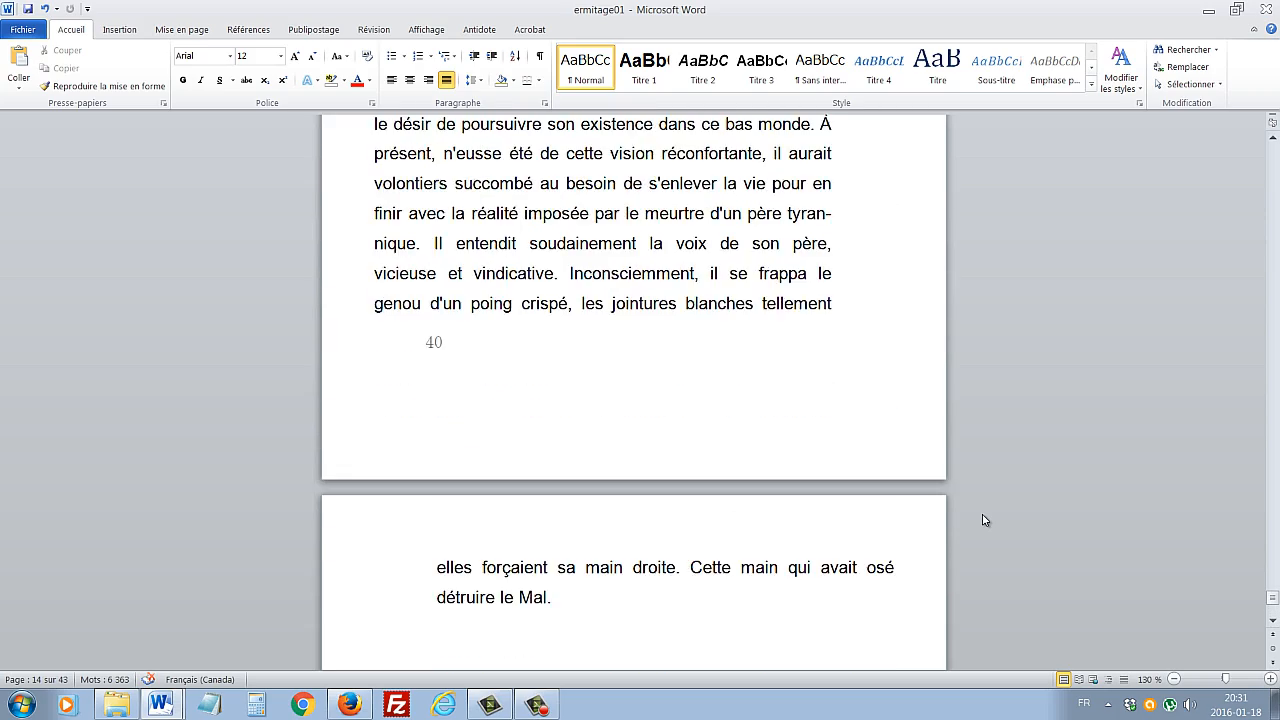
scroll(977, 522, "up", 6)
scroll(977, 522, "up", 20)
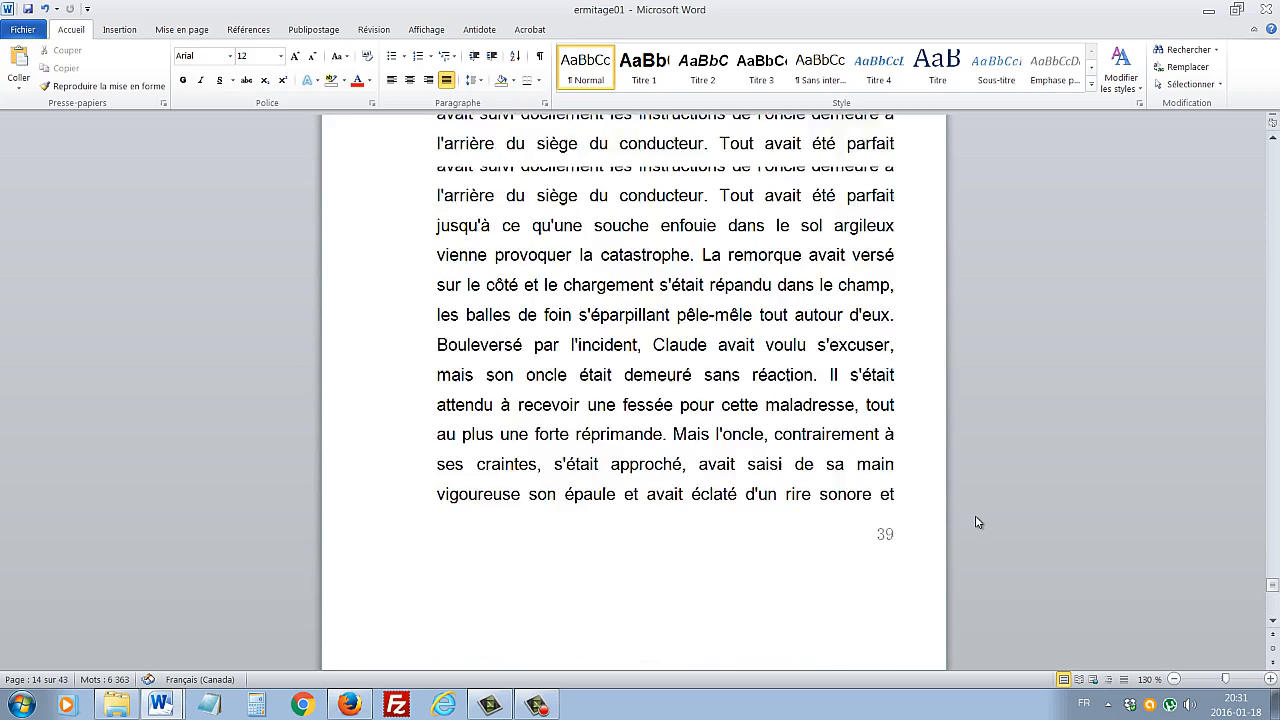
scroll(977, 522, "up", 20)
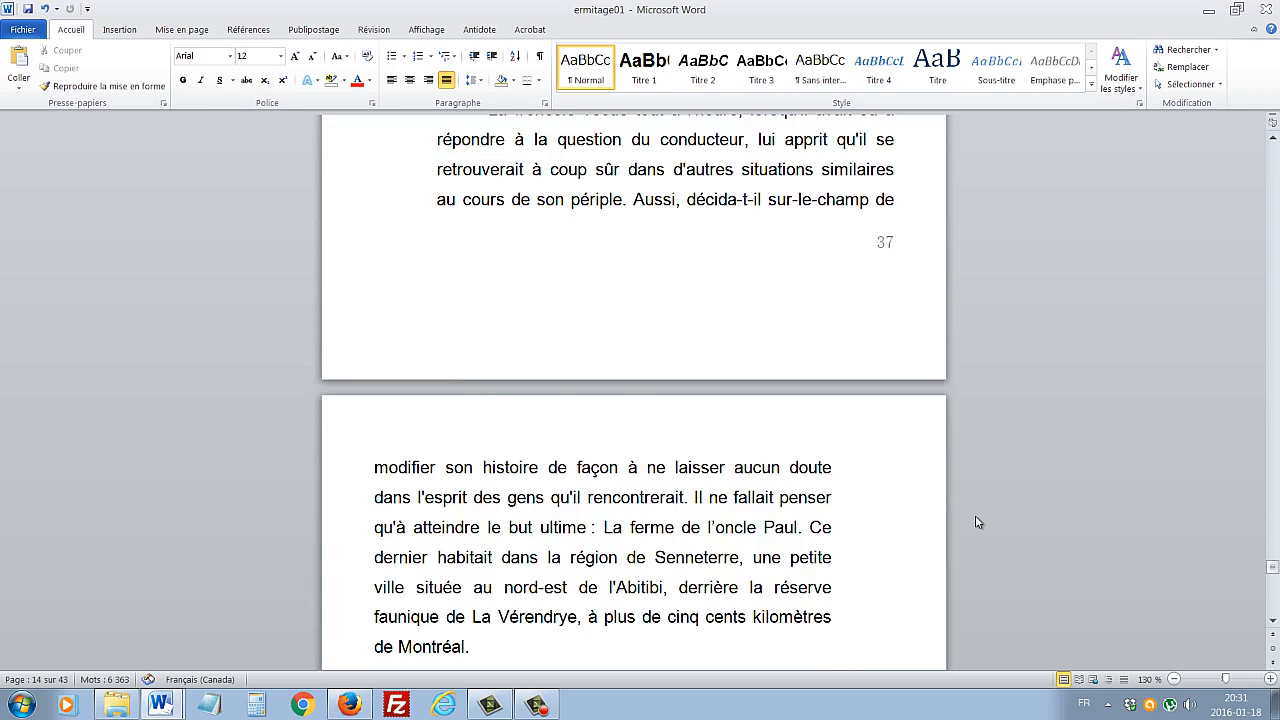
scroll(977, 522, "up", 20)
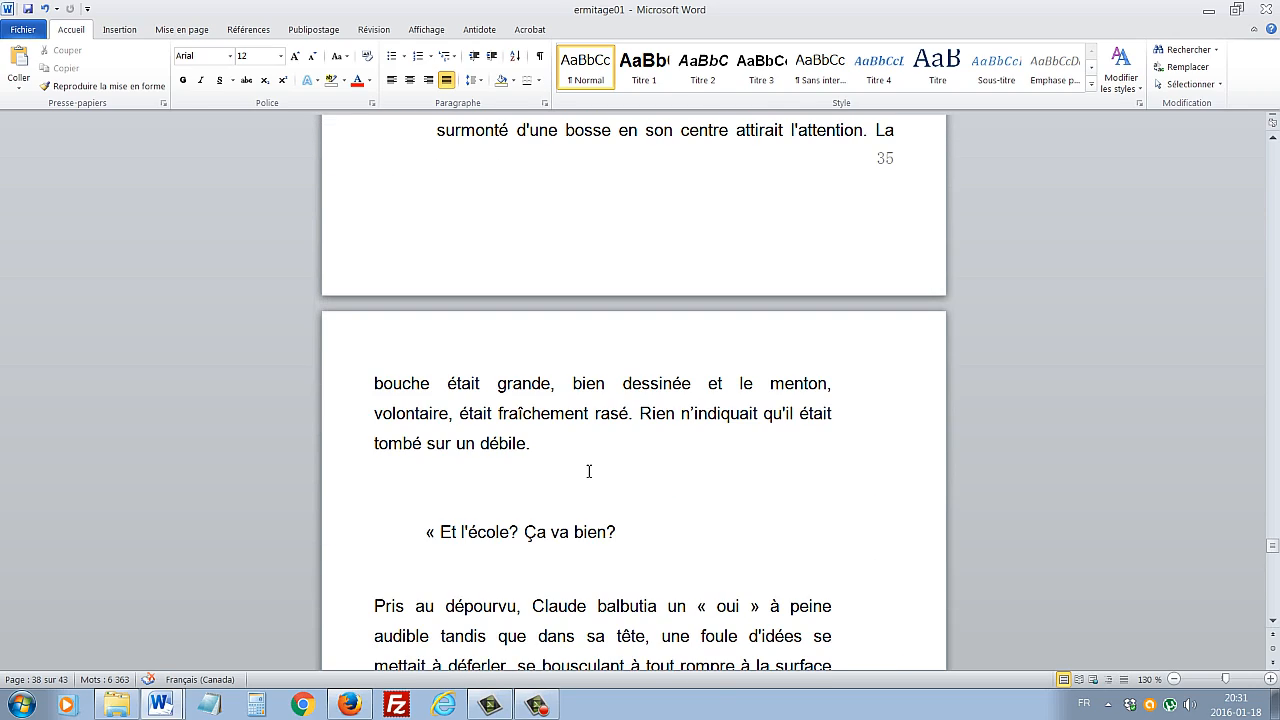
left_click(589, 471)
key("BackSpace")
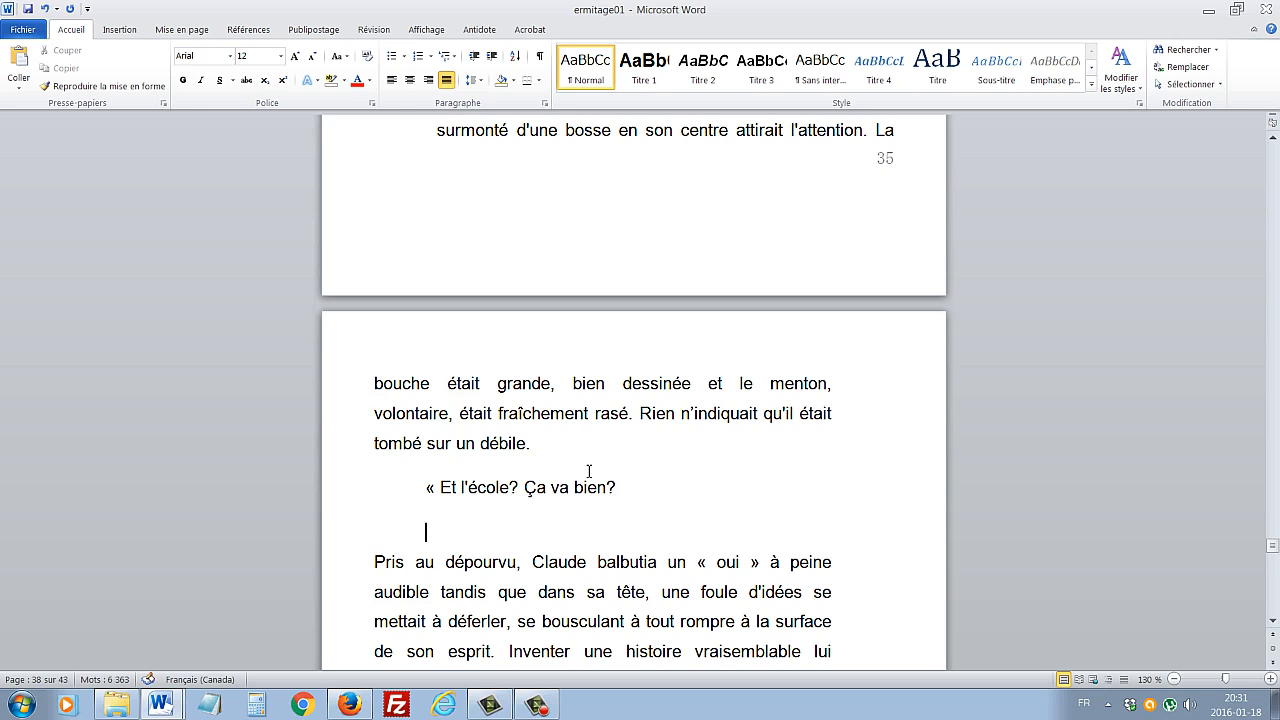
key("Delete")
Remove the extra indent before the closing "* * *" line at the end of the manuscript and center that line.
scroll(589, 471, "down", 8)
scroll(589, 471, "down", 20)
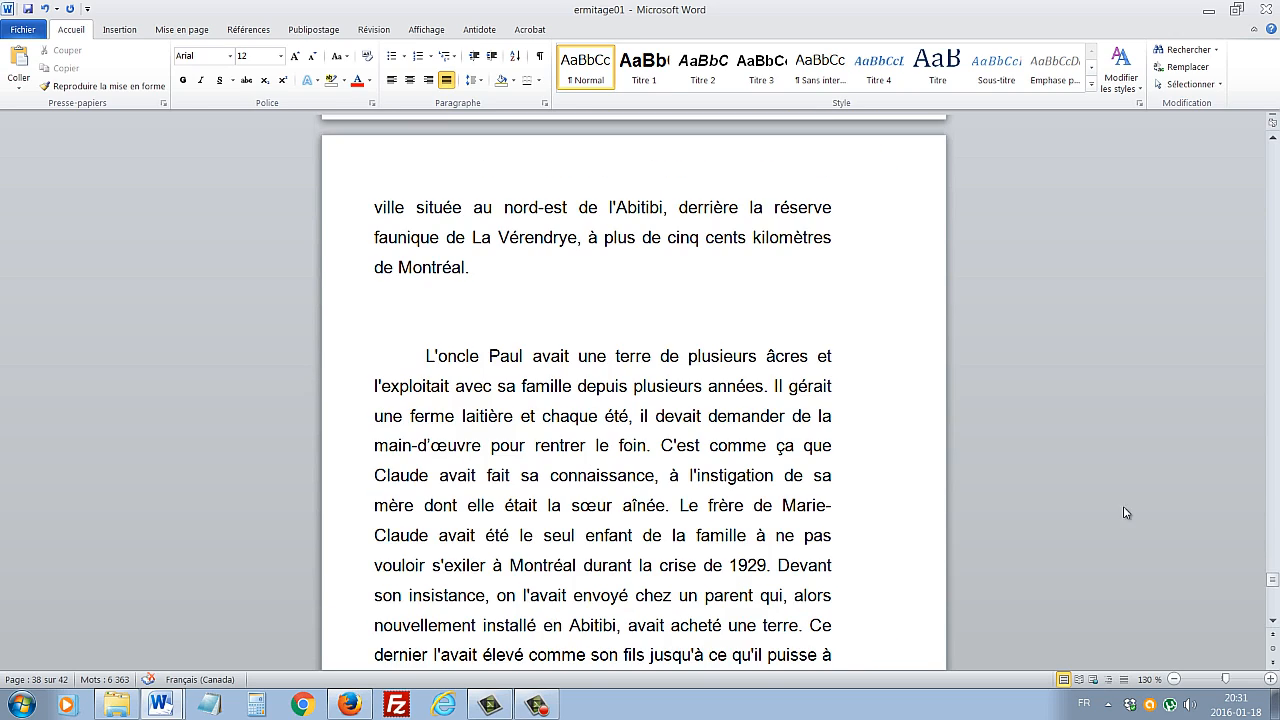
scroll(706, 531, "down", 10)
scroll(833, 512, "down", 15)
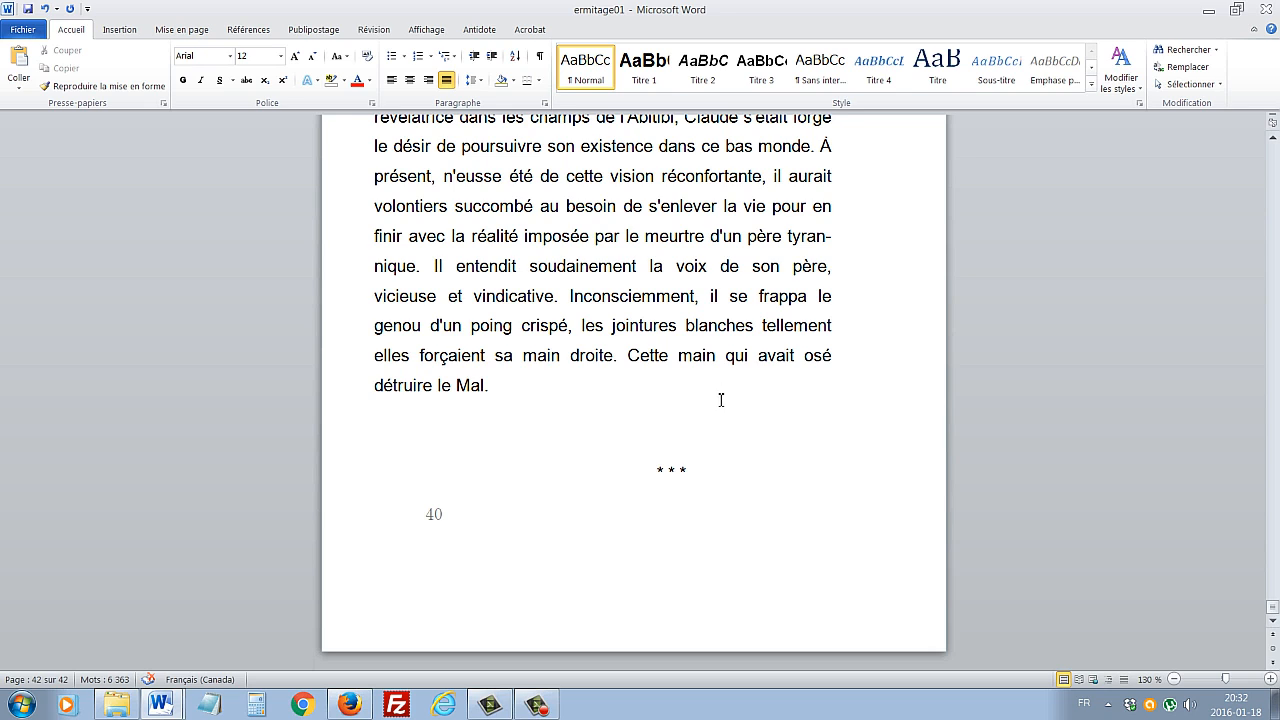
key("BackSpace")
left_click(658, 472)
left_click(418, 88)
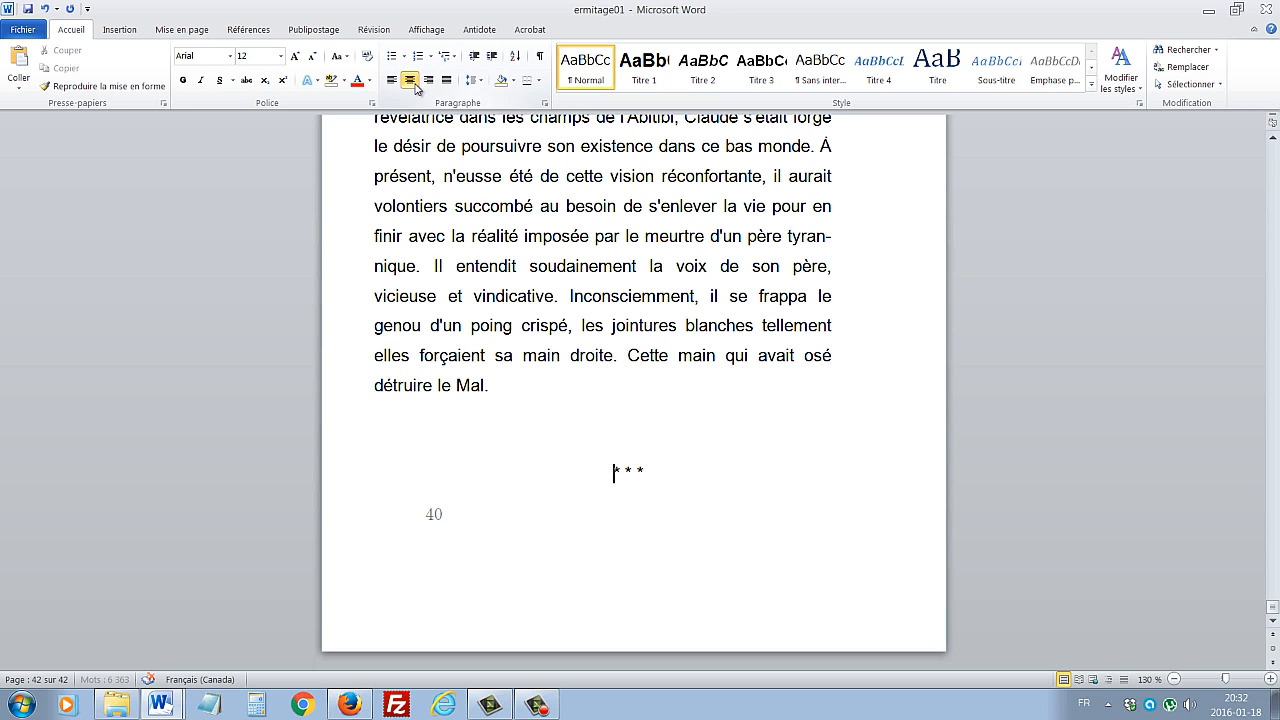
left_click(806, 412)
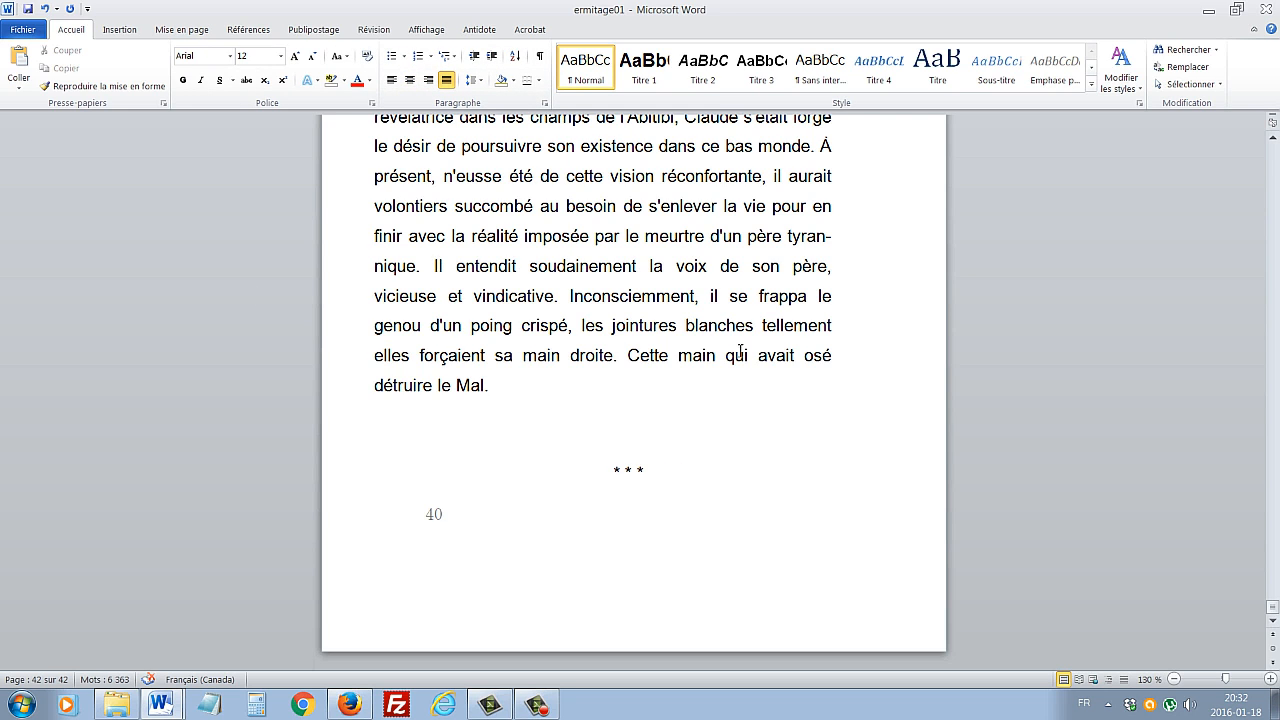